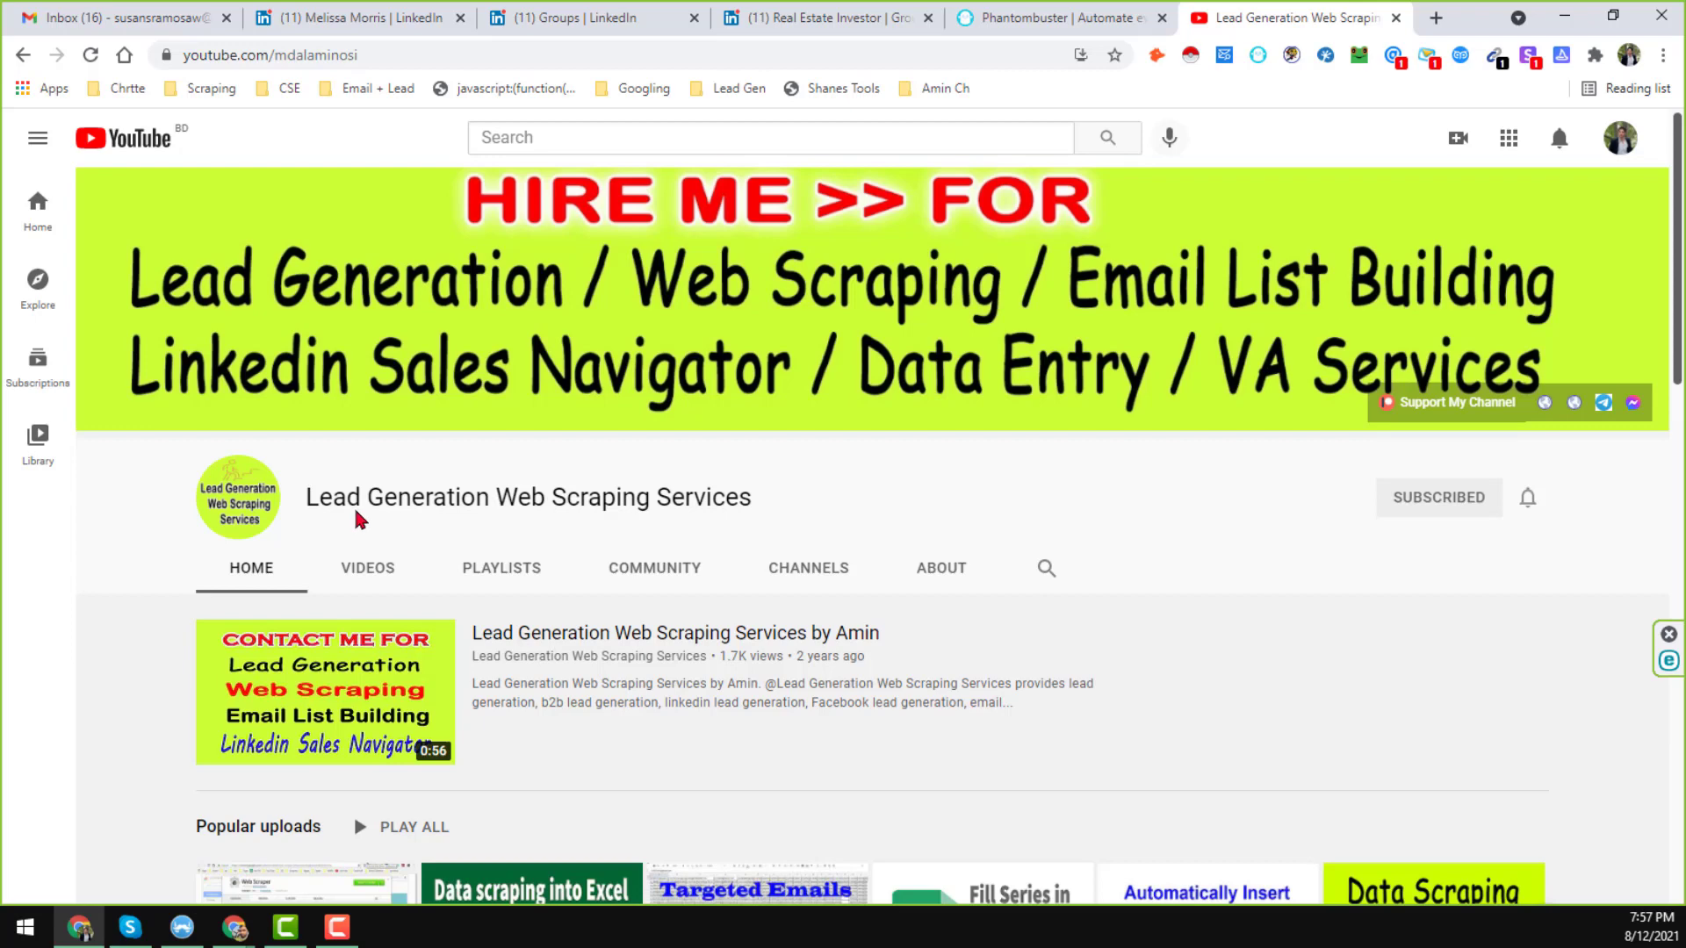
Select and deselect the channel title text, then scroll through the page.
{"action": "left_click_drag", "start_coordinate": [306, 494], "coordinate": [757, 495]}
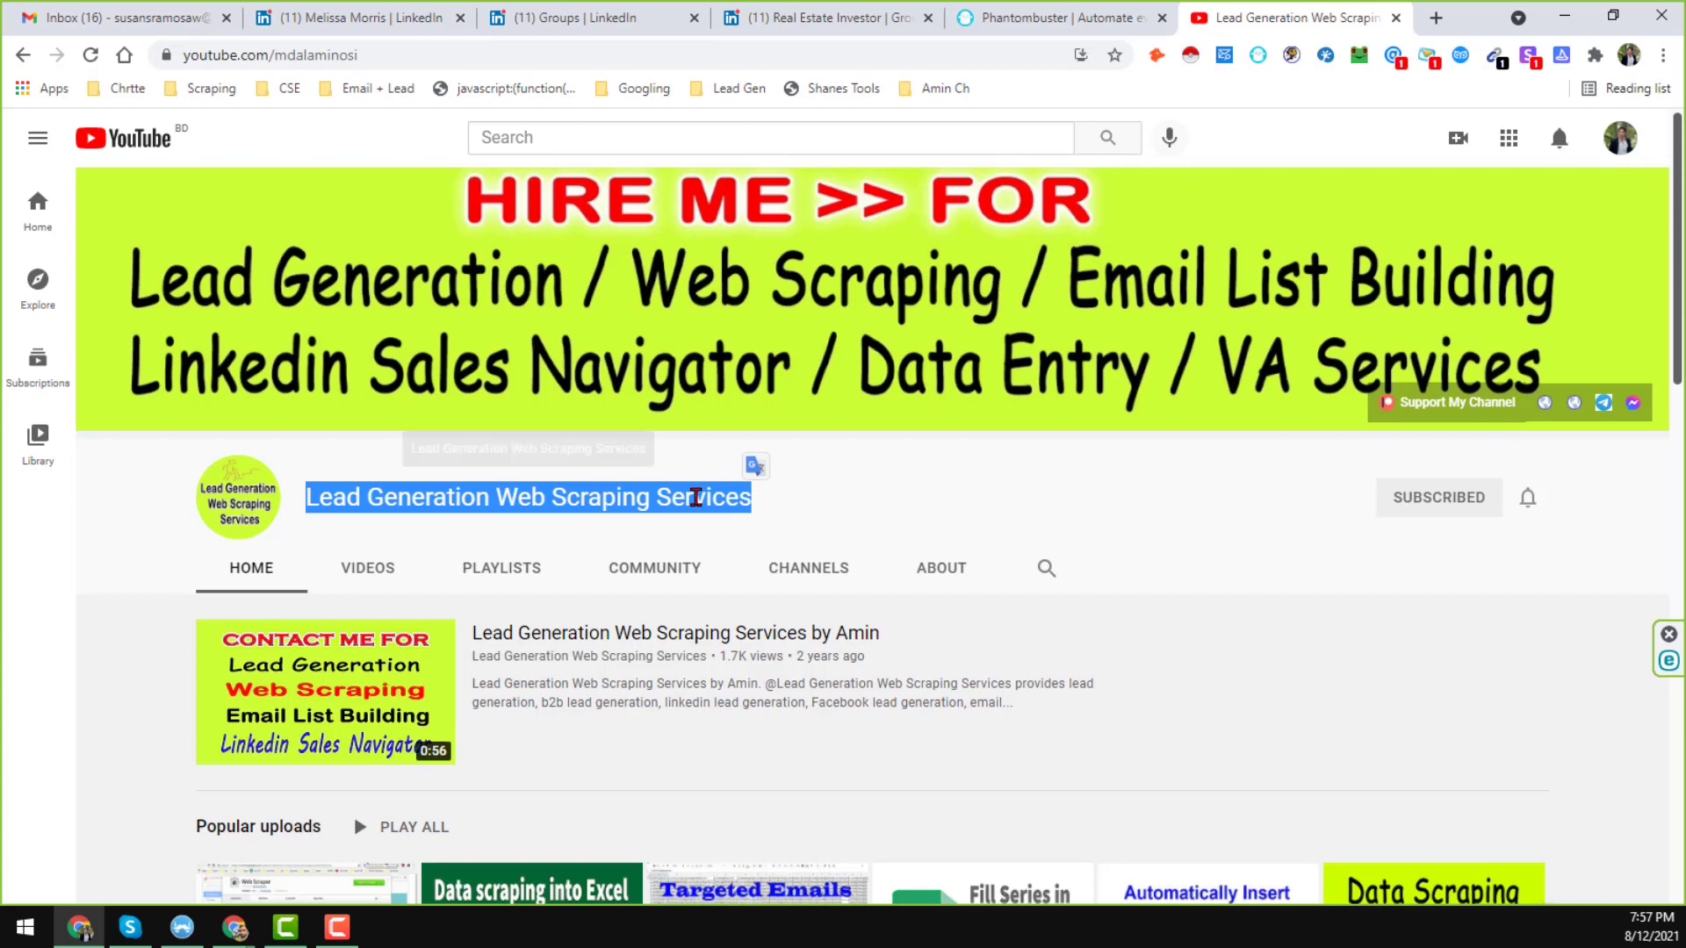
{"action": "left_click", "coordinate": [685, 493]}
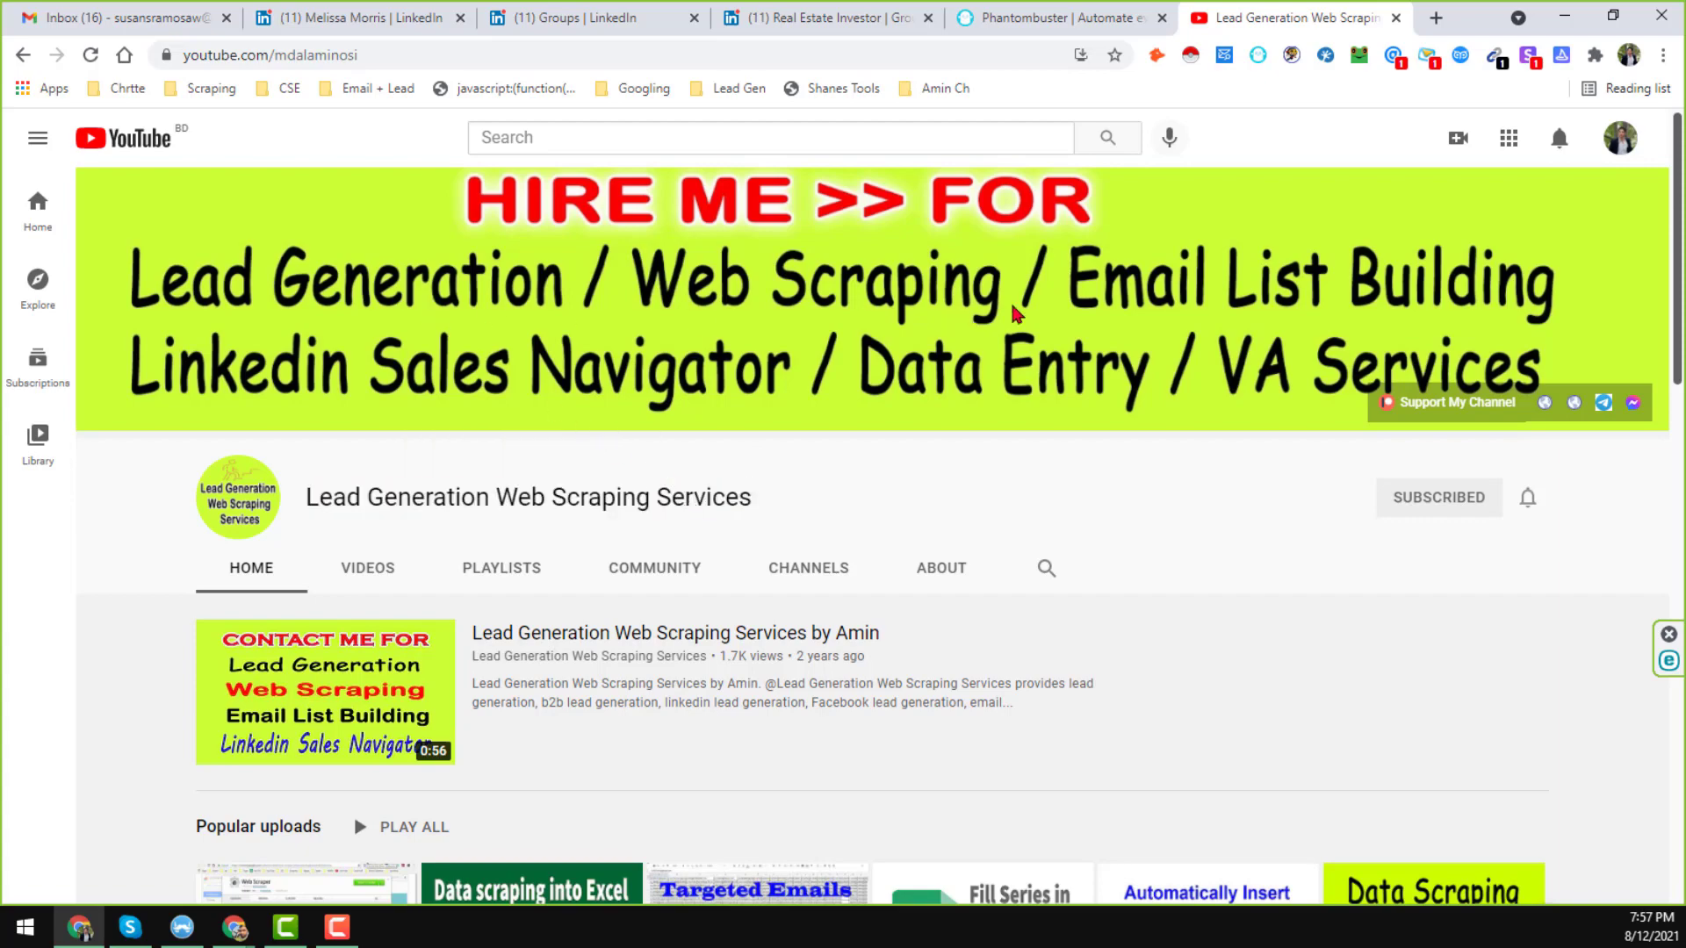
{"action": "scroll", "coordinate": [1130, 349], "scroll_direction": "down", "scroll_amount": 8}
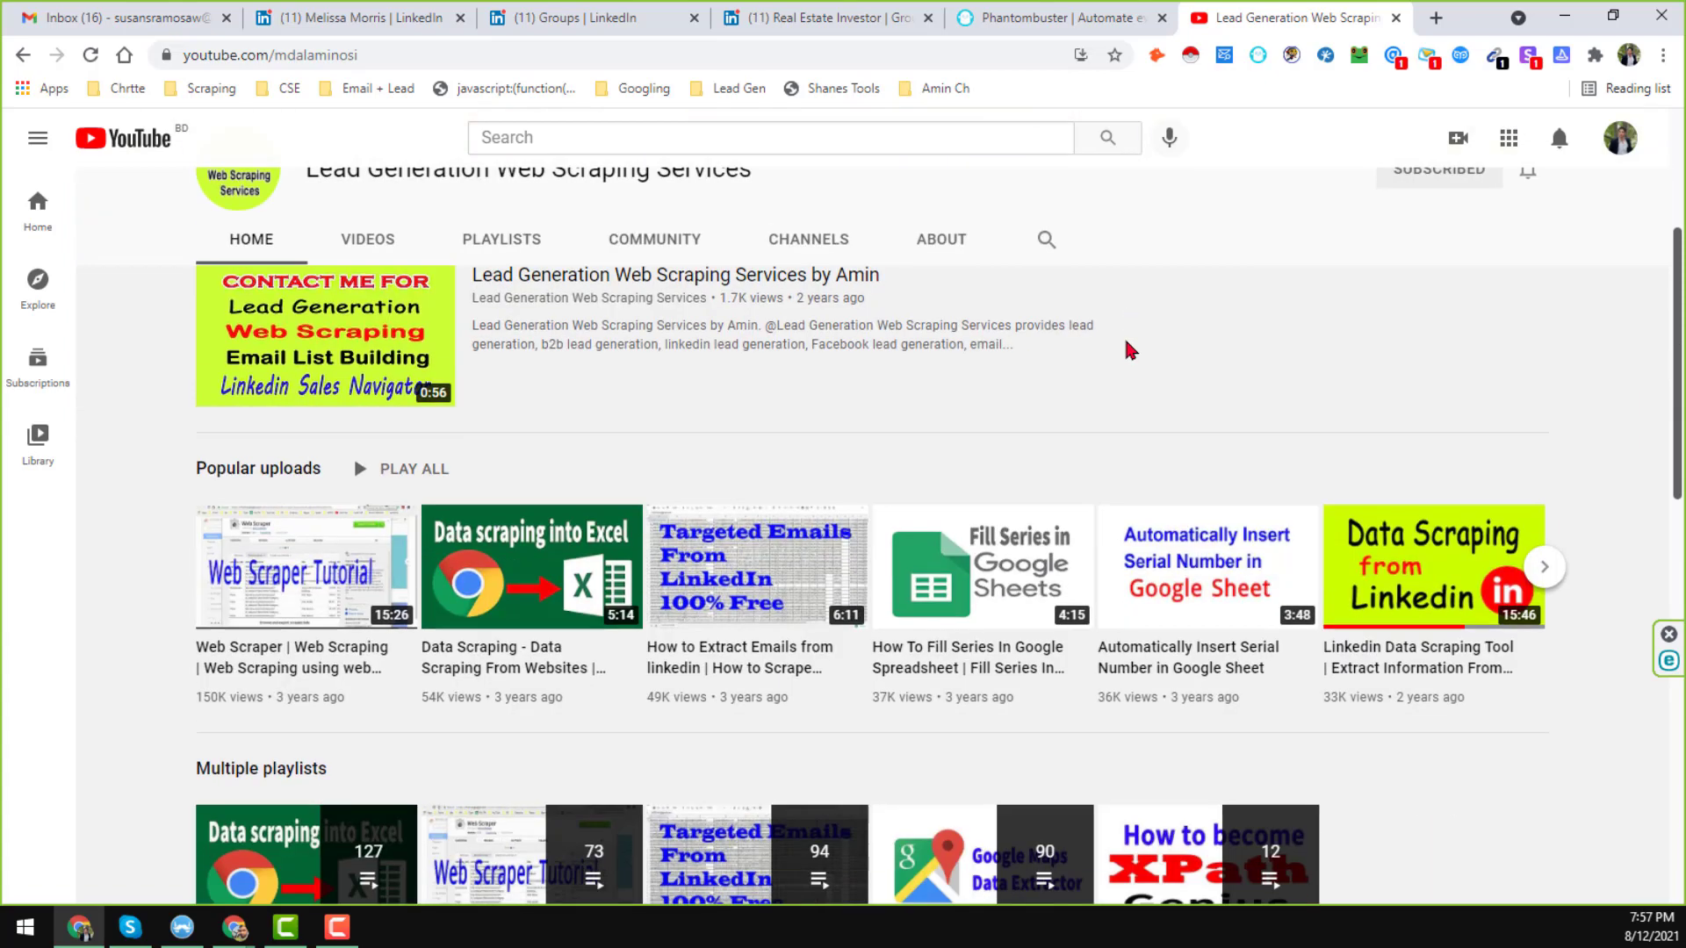
{"action": "scroll", "coordinate": [1023, 433], "scroll_direction": "down", "scroll_amount": 4}
{"action": "scroll", "coordinate": [1018, 434], "scroll_direction": "up", "scroll_amount": 15}
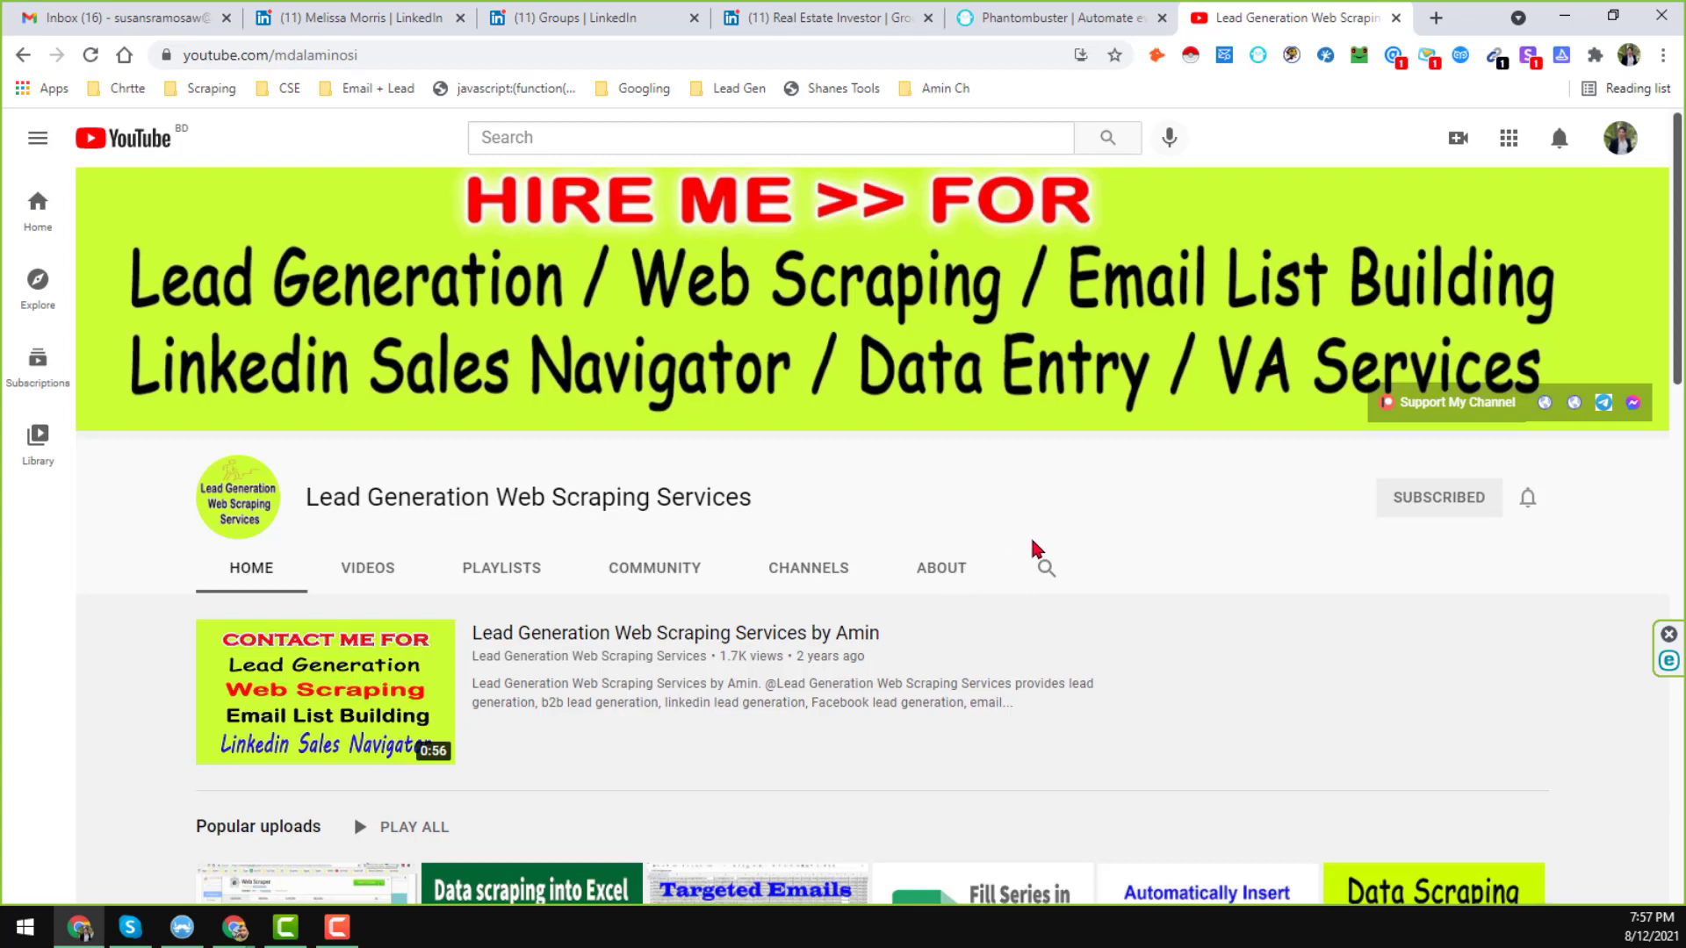
{"action": "scroll", "coordinate": [1033, 549], "scroll_direction": "down", "scroll_amount": 4}
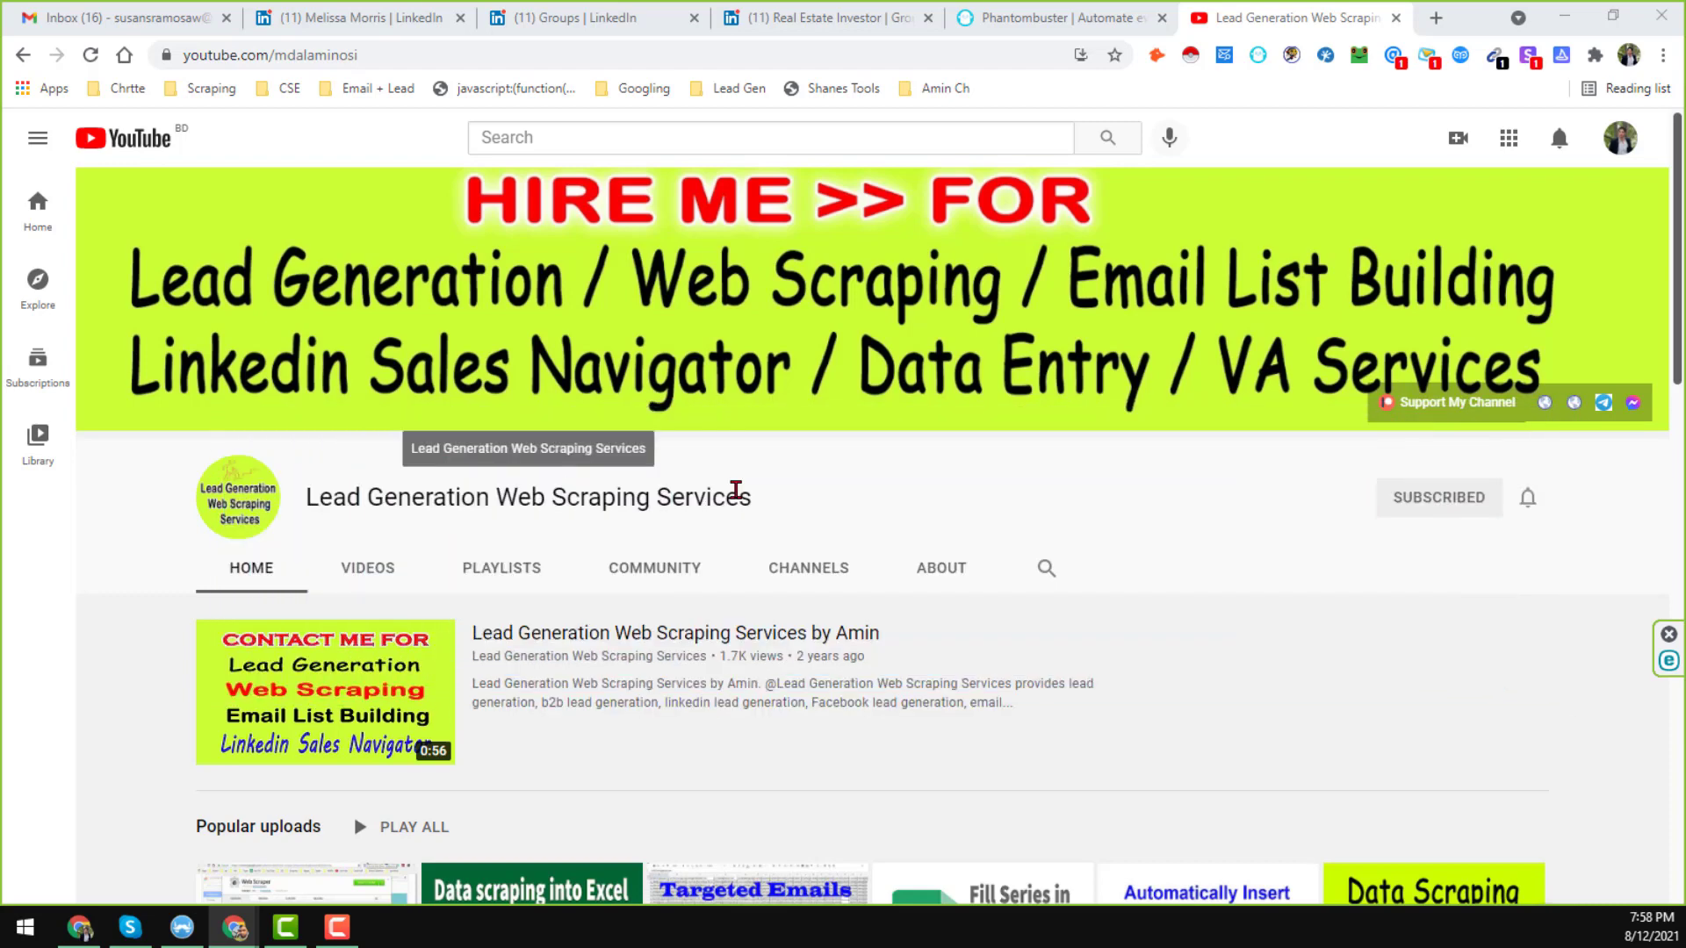
Open the Real Estate Investor group from LinkedIn's Groups list in a new tab.
{"action": "left_click", "coordinate": [404, 9]}
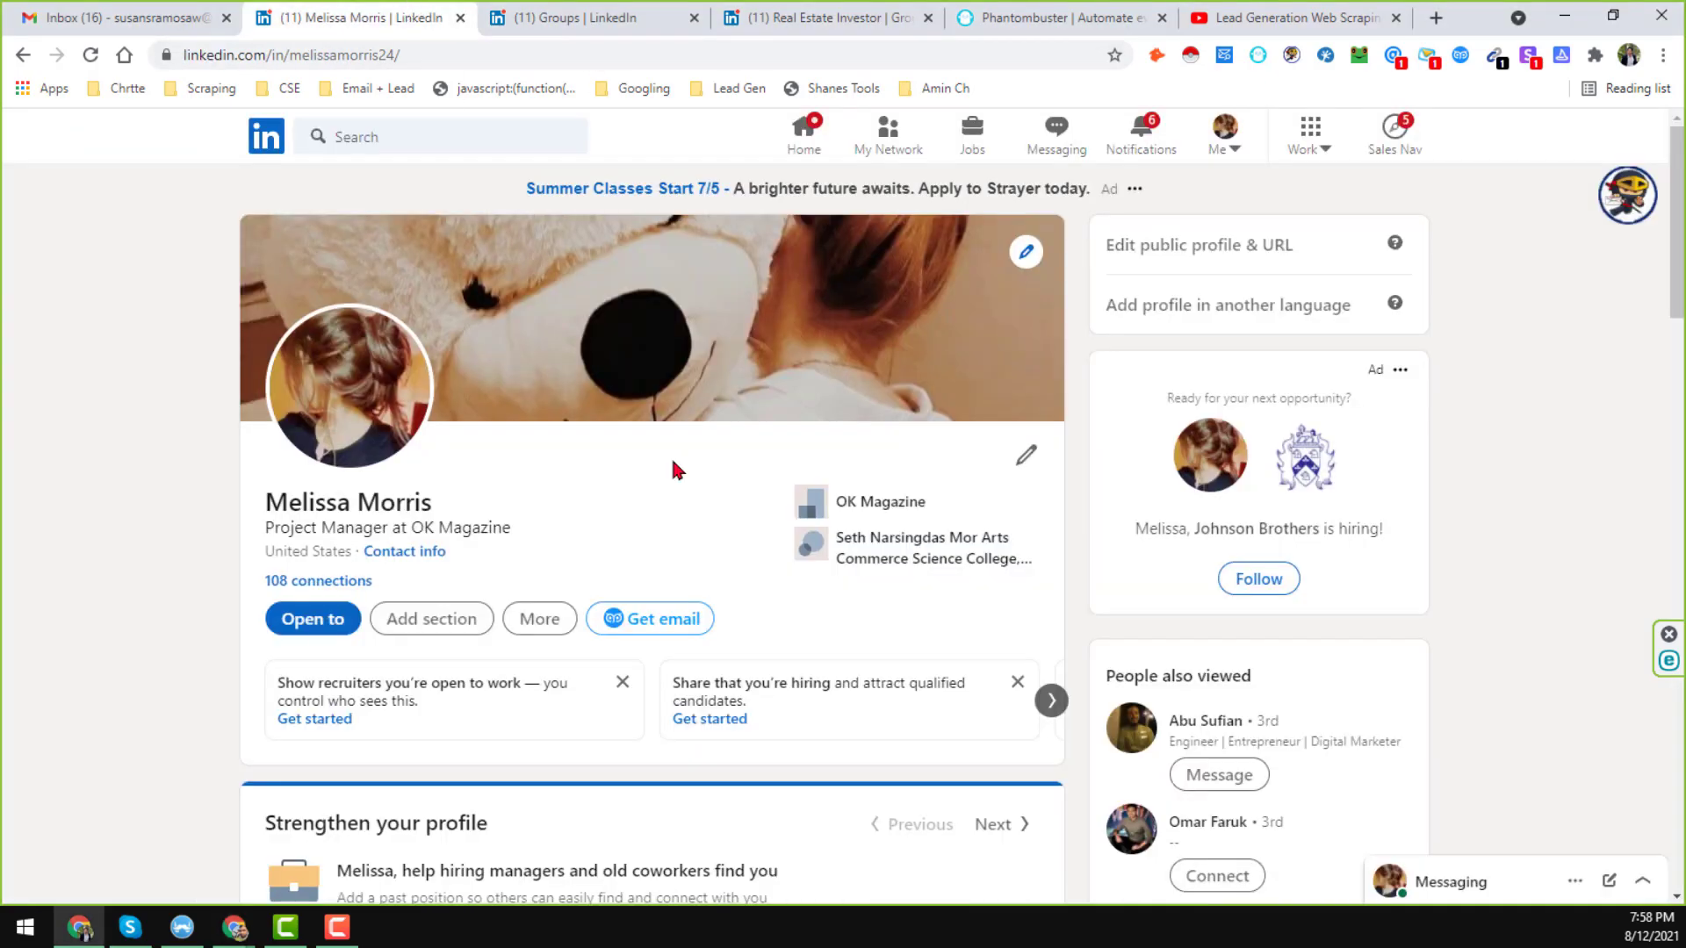
{"action": "left_click", "coordinate": [1320, 152]}
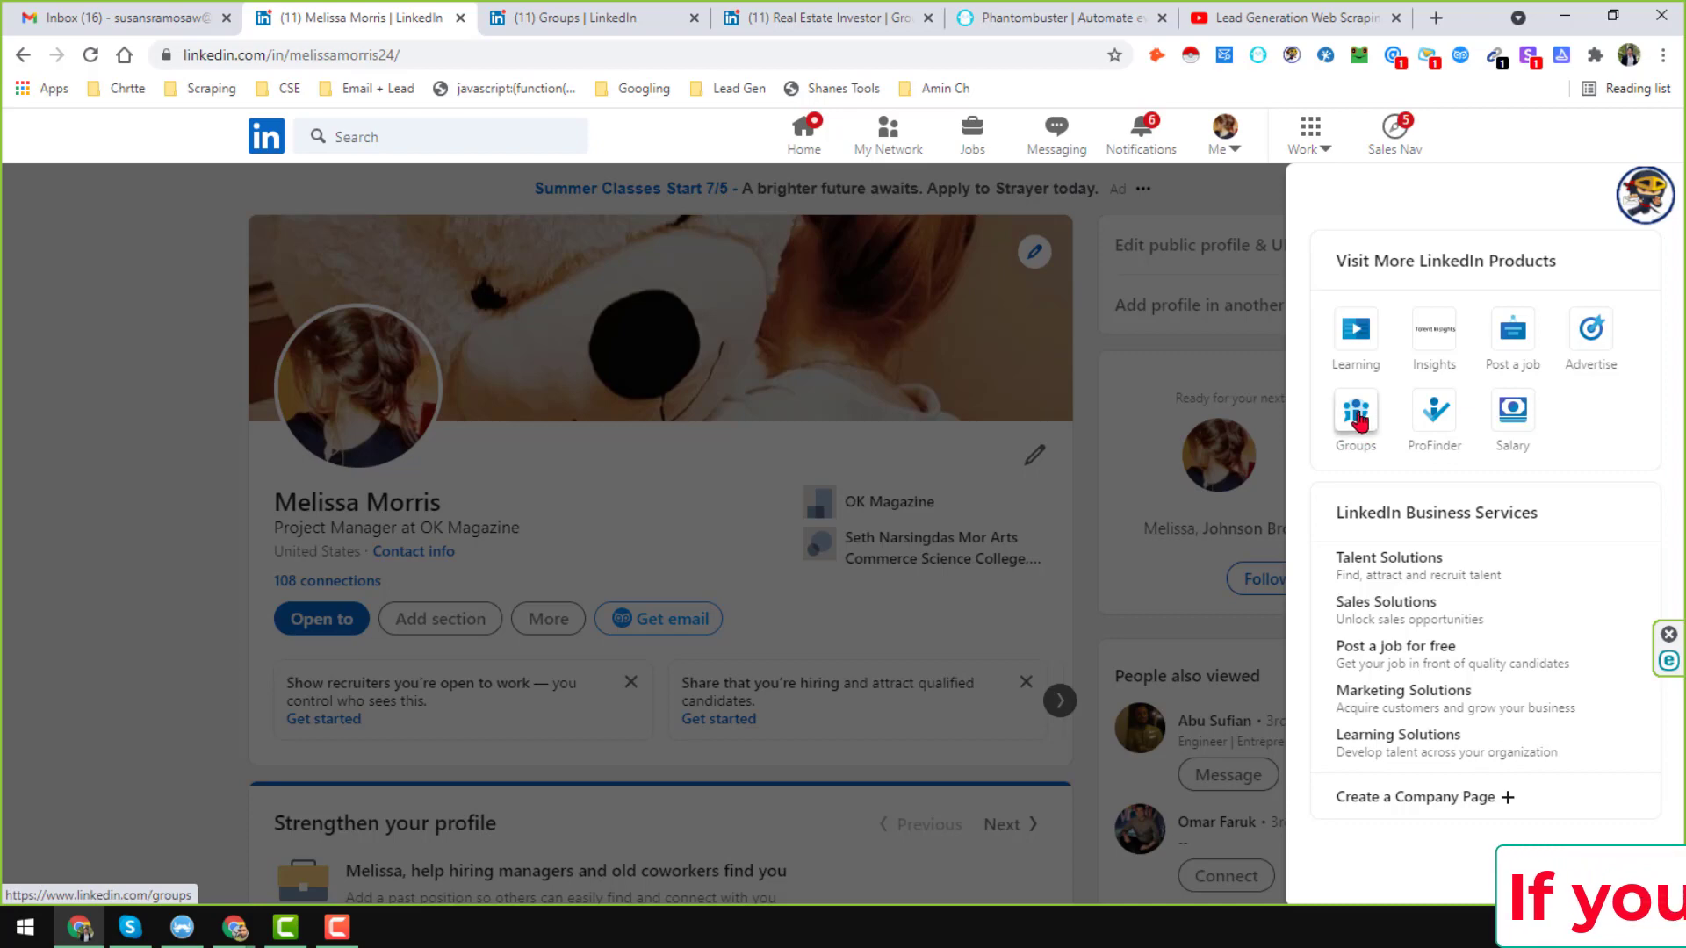
{"action": "left_click", "coordinate": [1357, 414]}
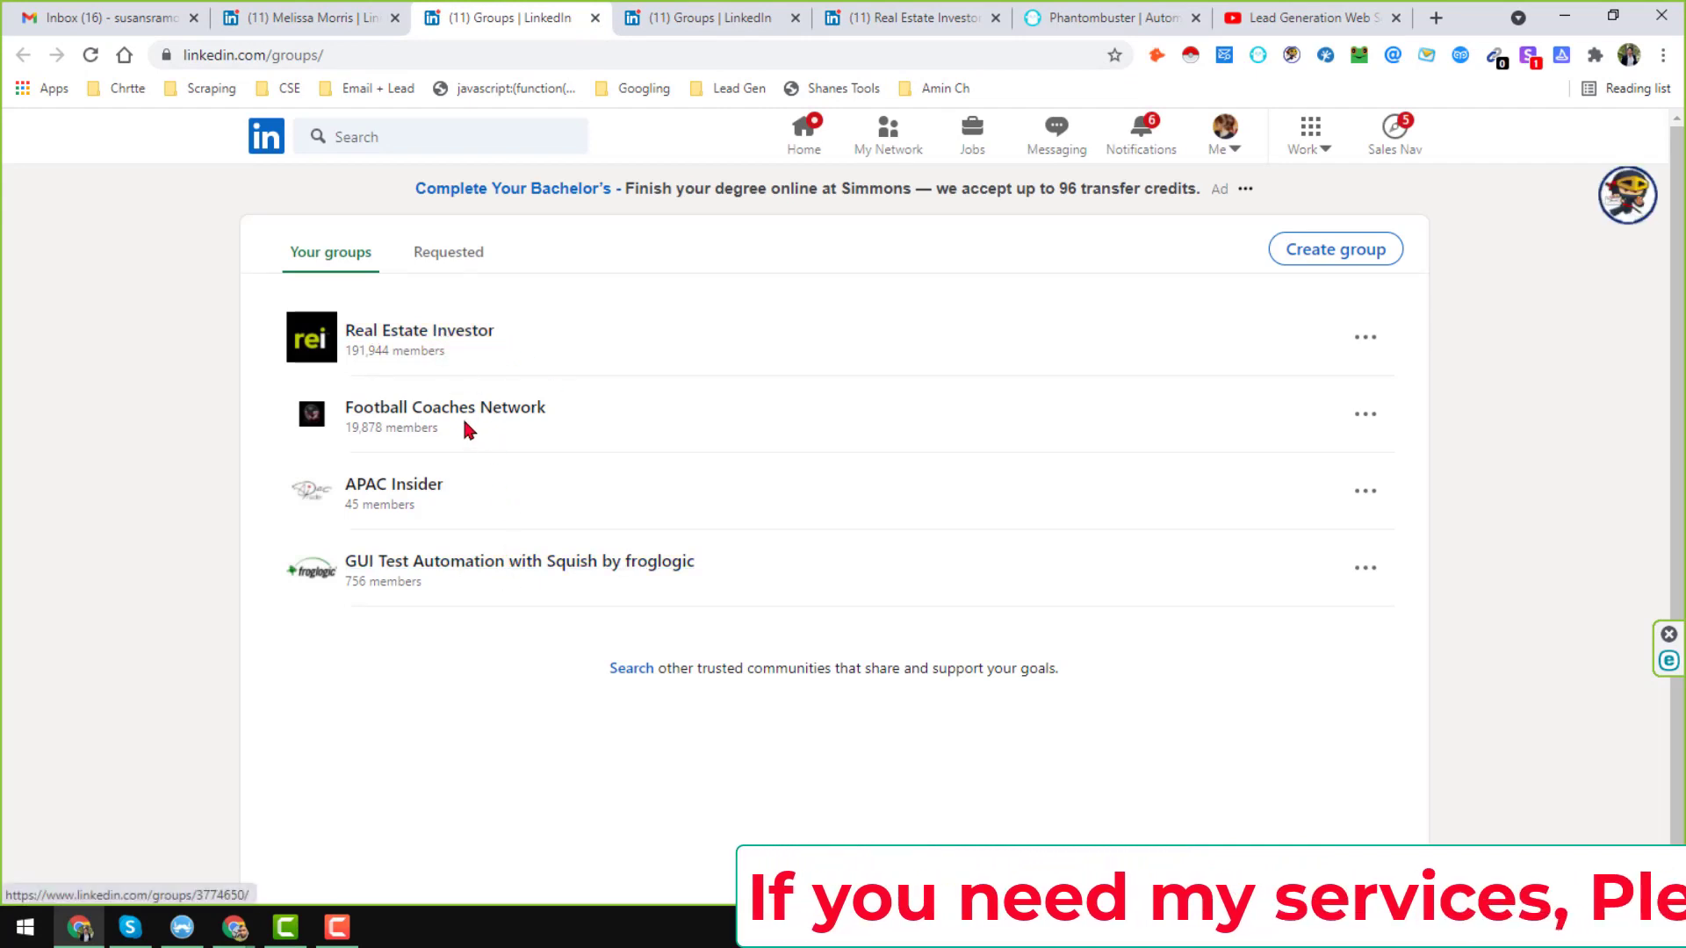
{"action": "middle_click", "coordinate": [419, 340]}
{"action": "left_click", "coordinate": [640, 15]}
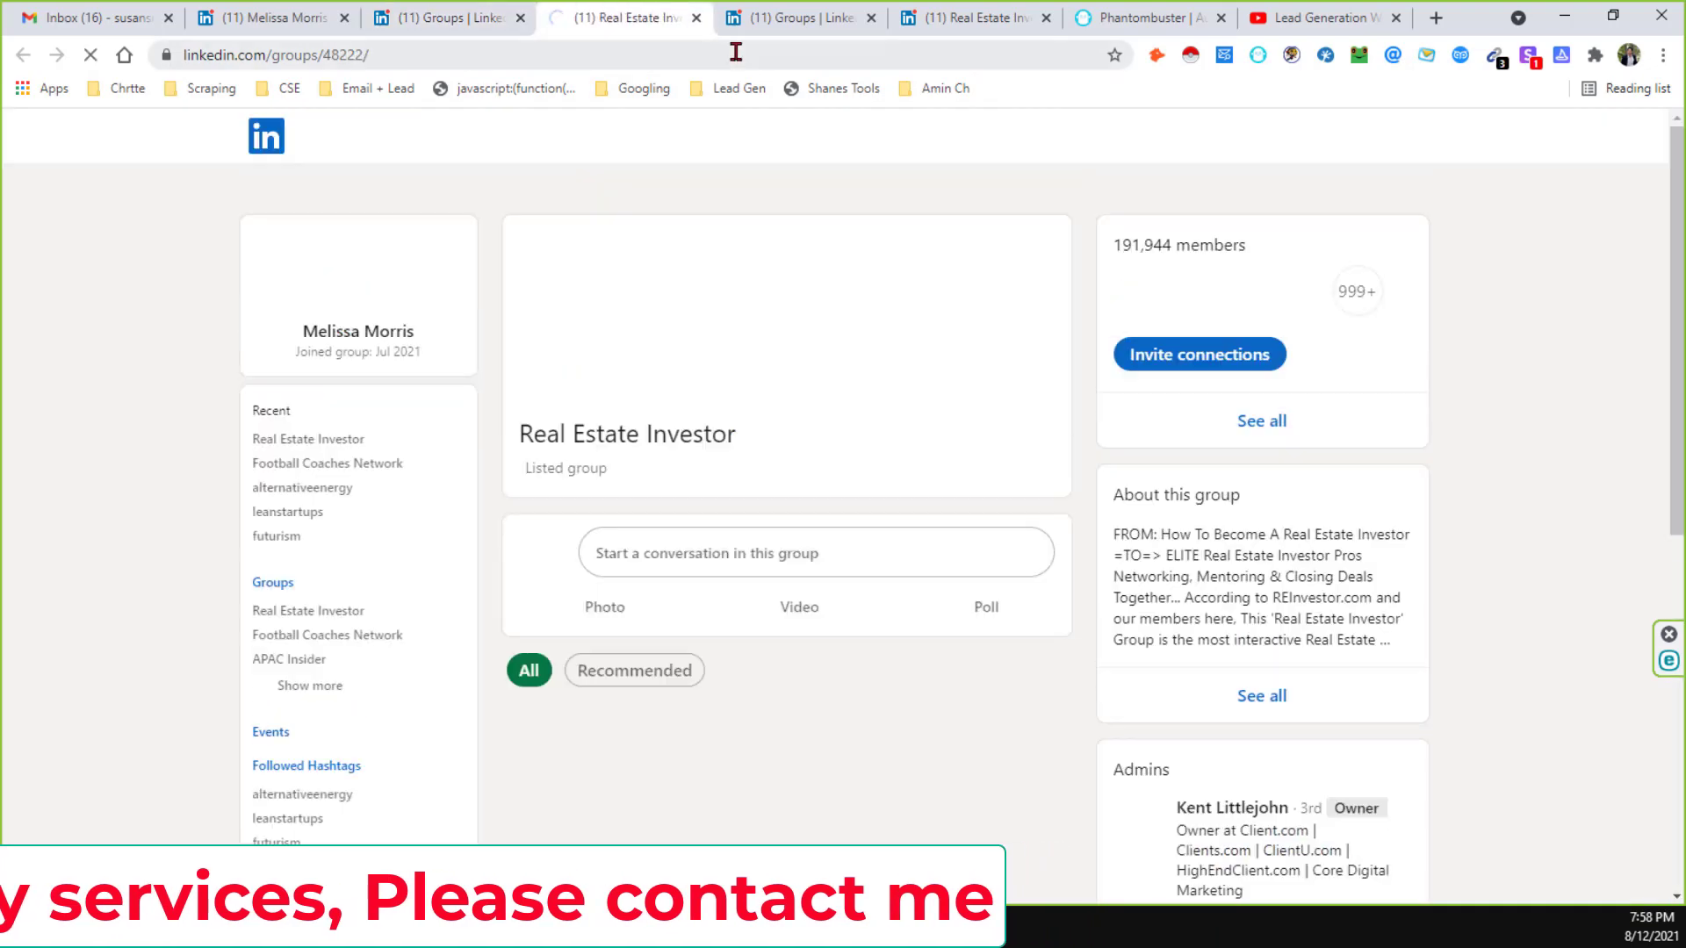
Close the duplicate tabs and highlight the group's 191,944 member count.
{"action": "left_click", "coordinate": [808, 19]}
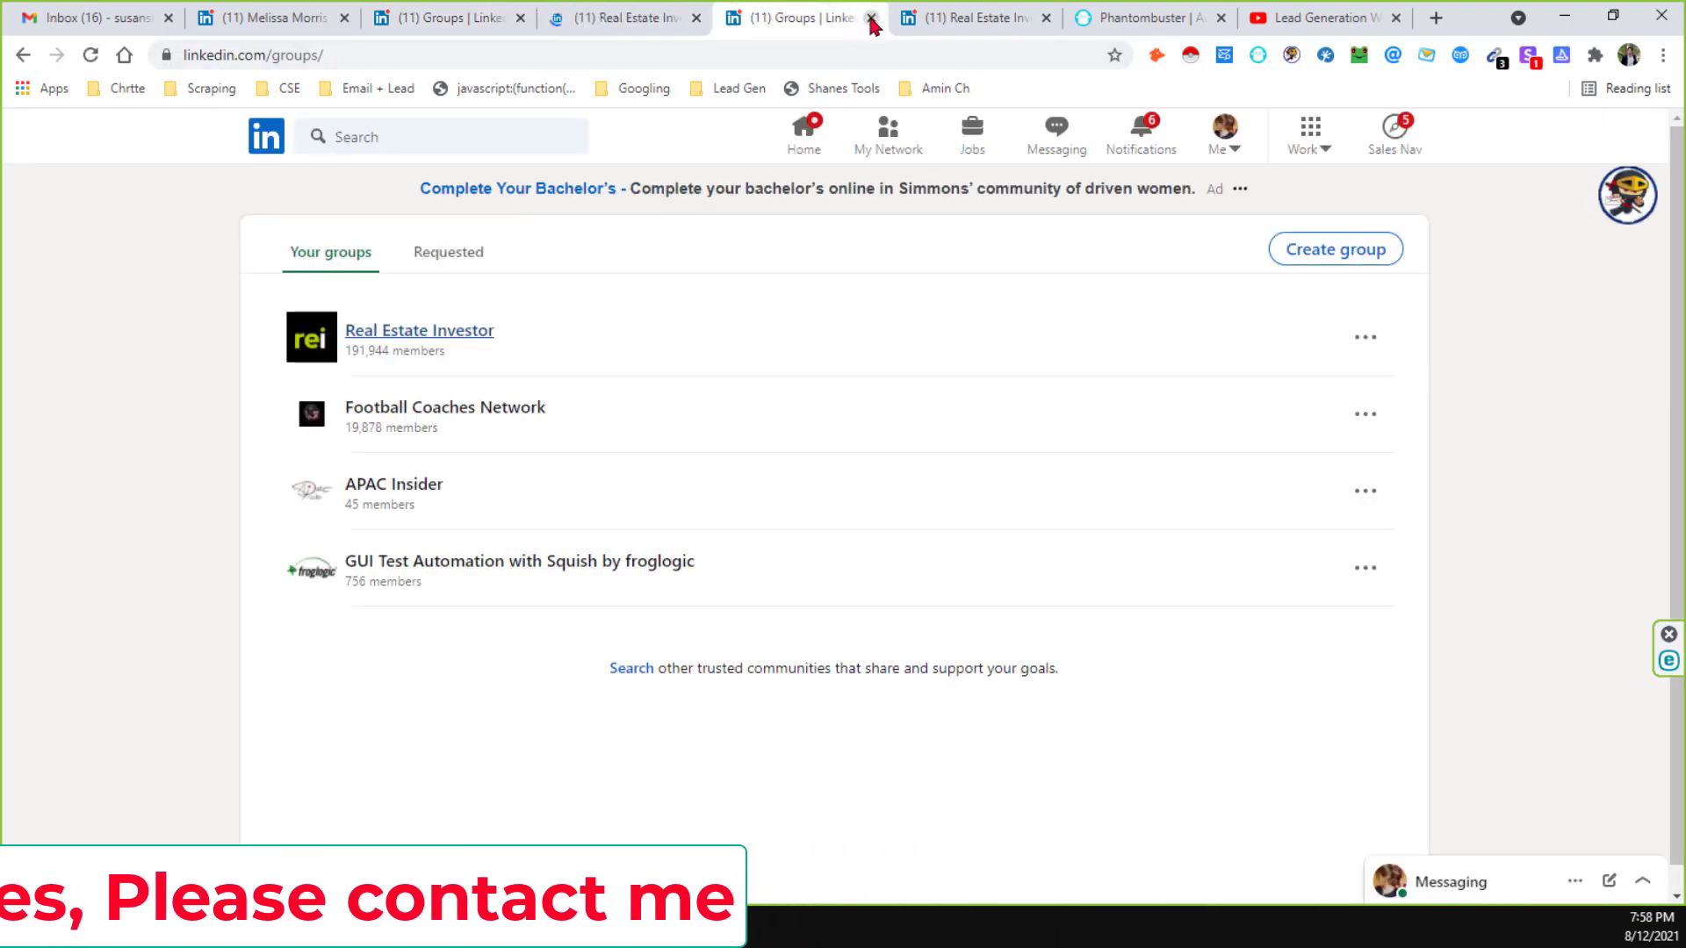
{"action": "left_click", "coordinate": [872, 19]}
{"action": "left_click", "coordinate": [870, 19]}
{"action": "left_click", "coordinate": [647, 17]}
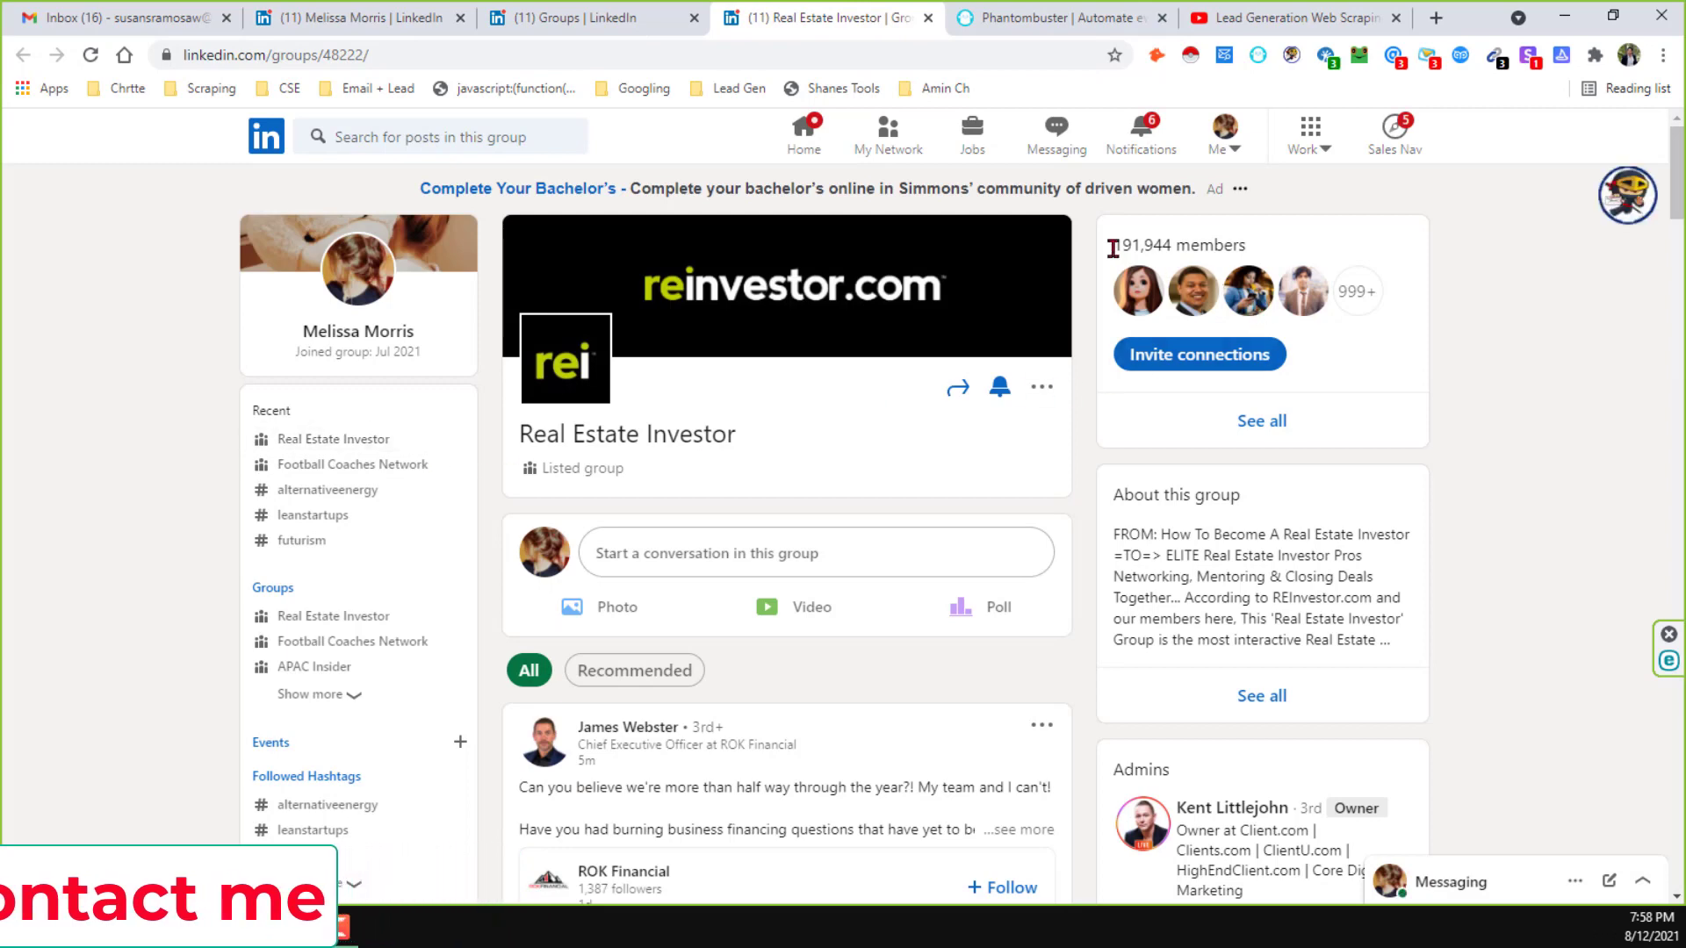
{"action": "left_click_drag", "start_coordinate": [1112, 249], "coordinate": [1249, 260]}
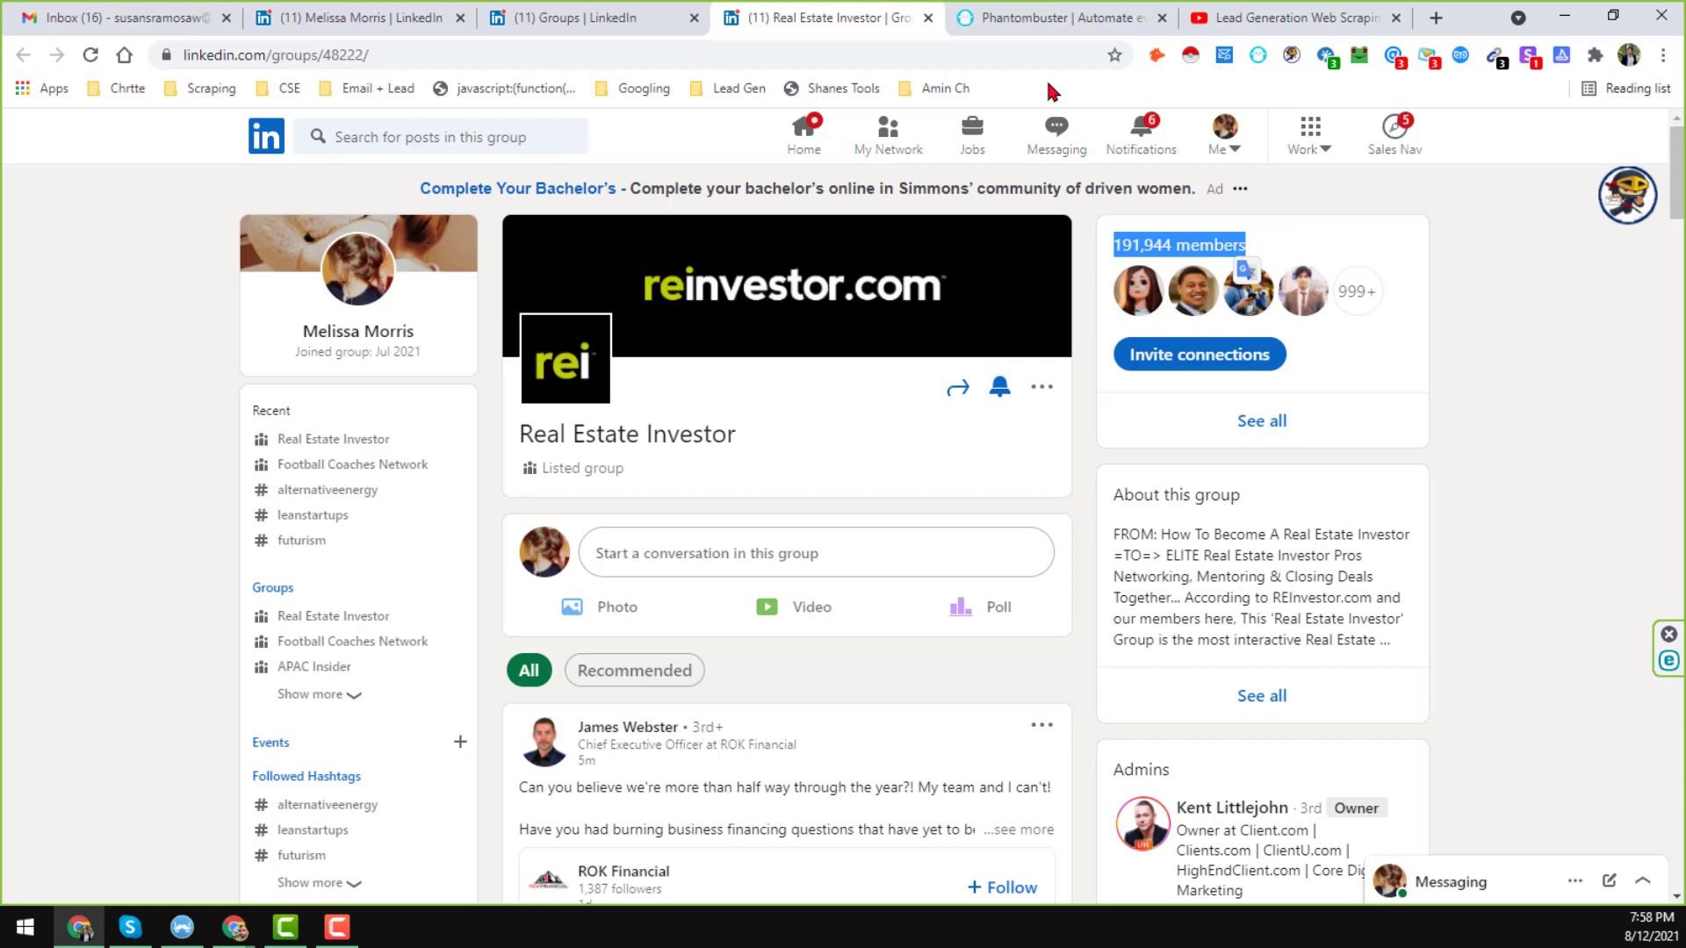
Go to the PhantomBuster site and start the free-trial sign-up.
{"action": "left_click", "coordinate": [1039, 14]}
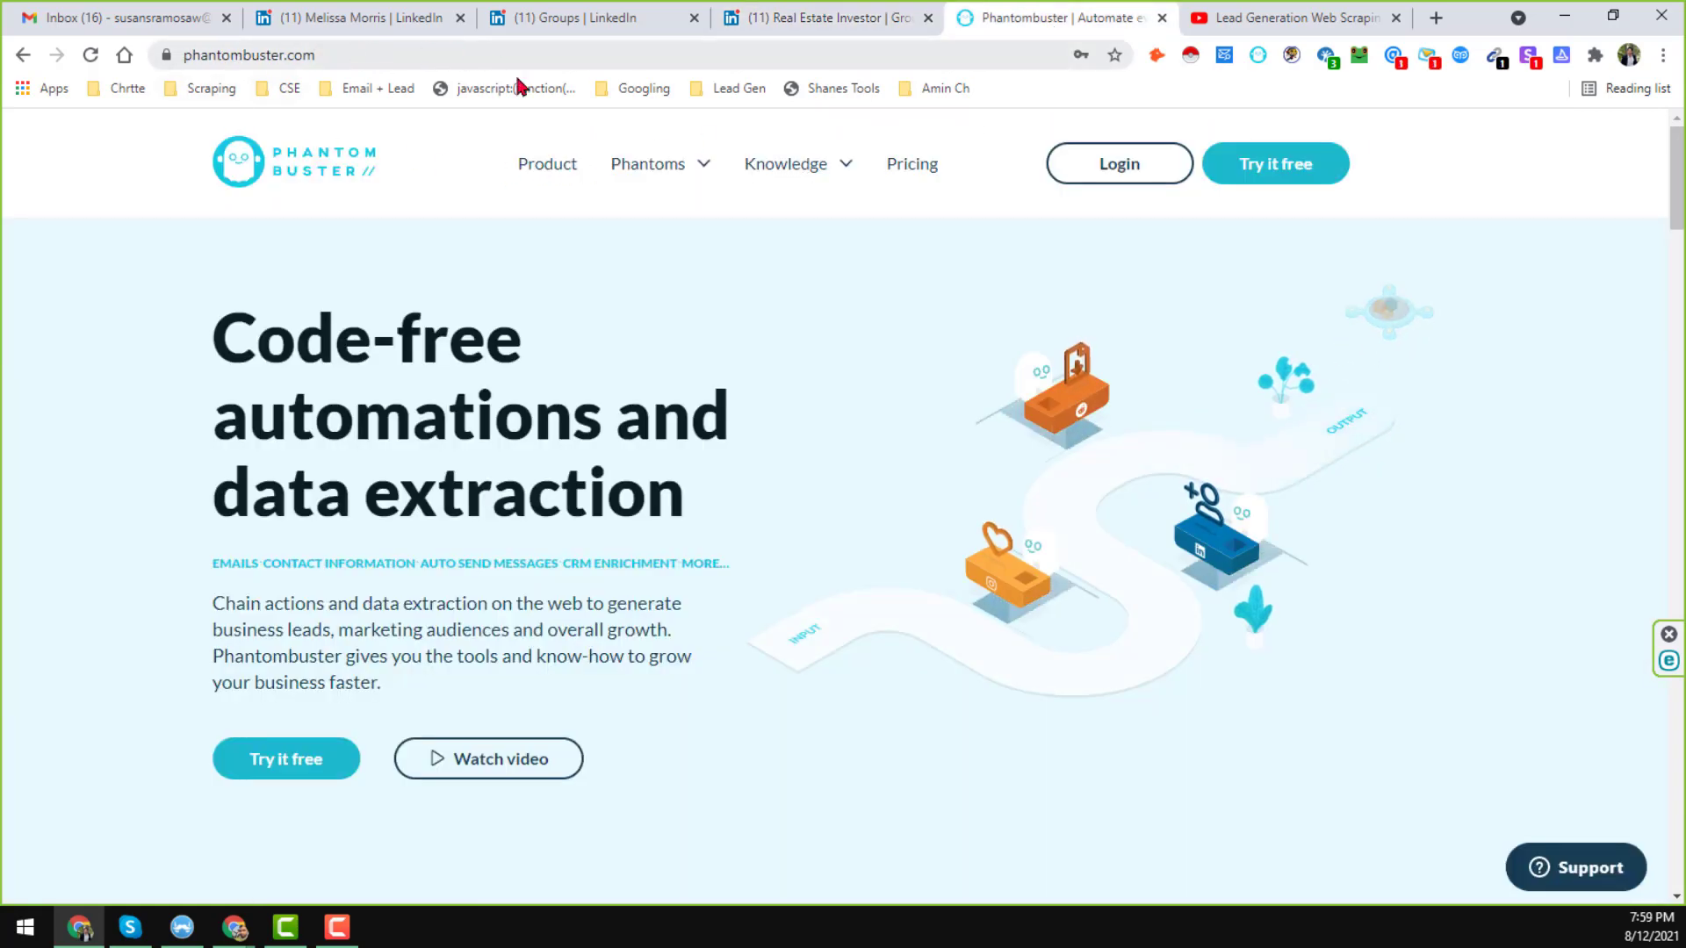
{"action": "left_click", "coordinate": [676, 165]}
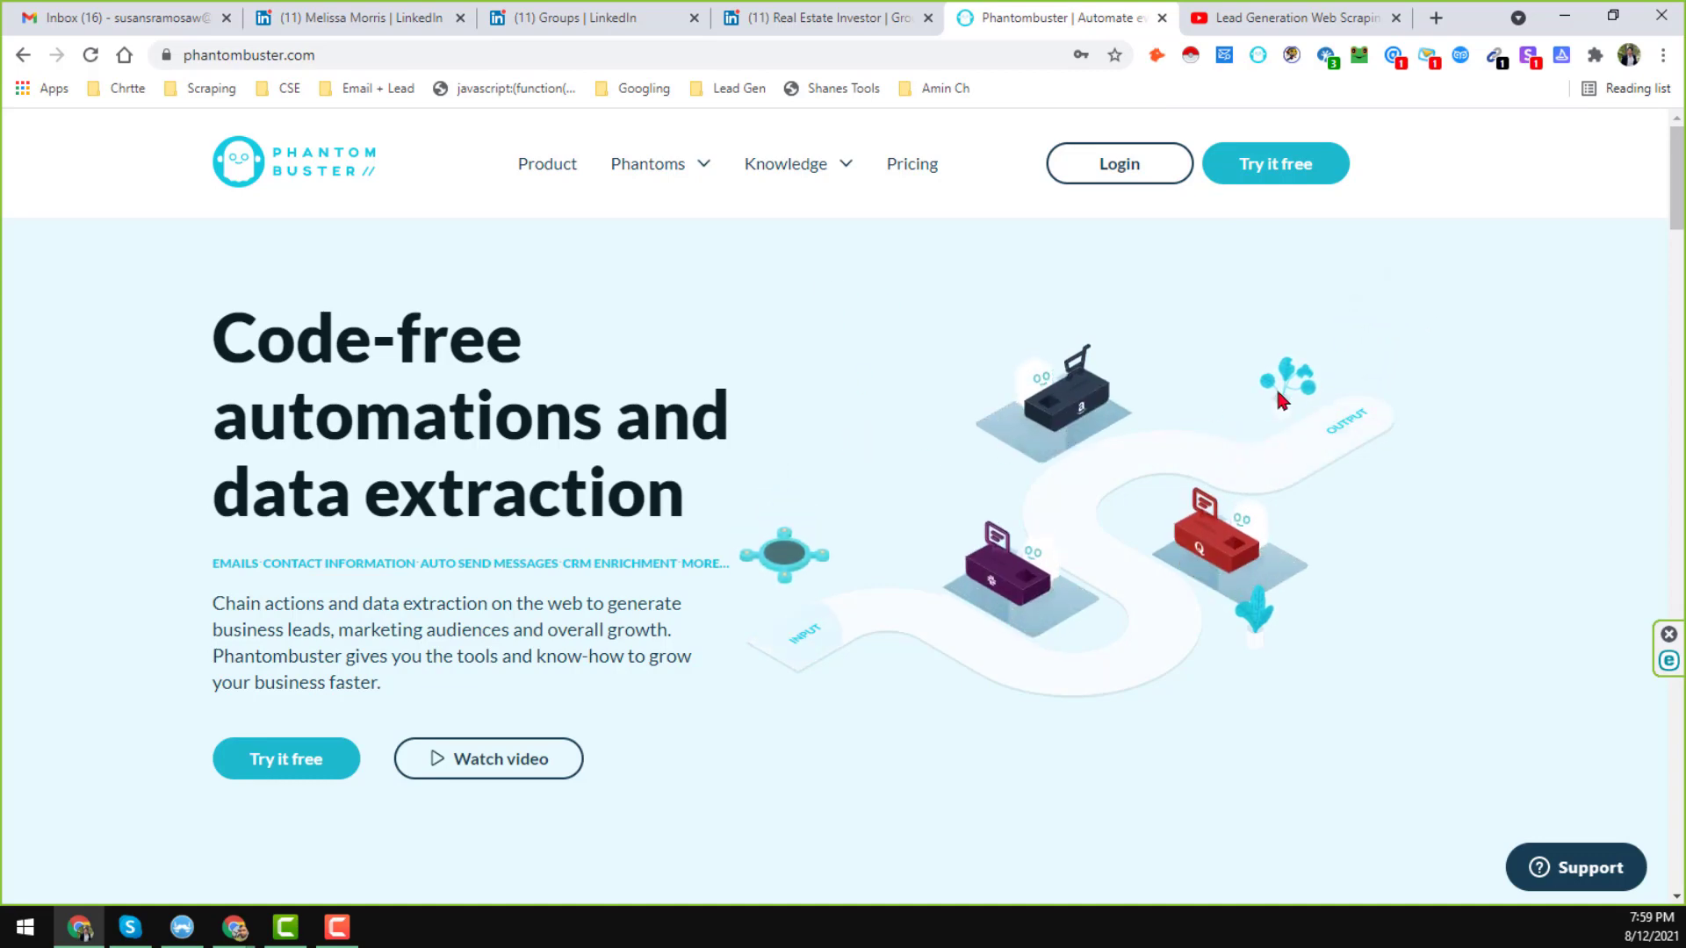
{"action": "left_click", "coordinate": [1301, 180]}
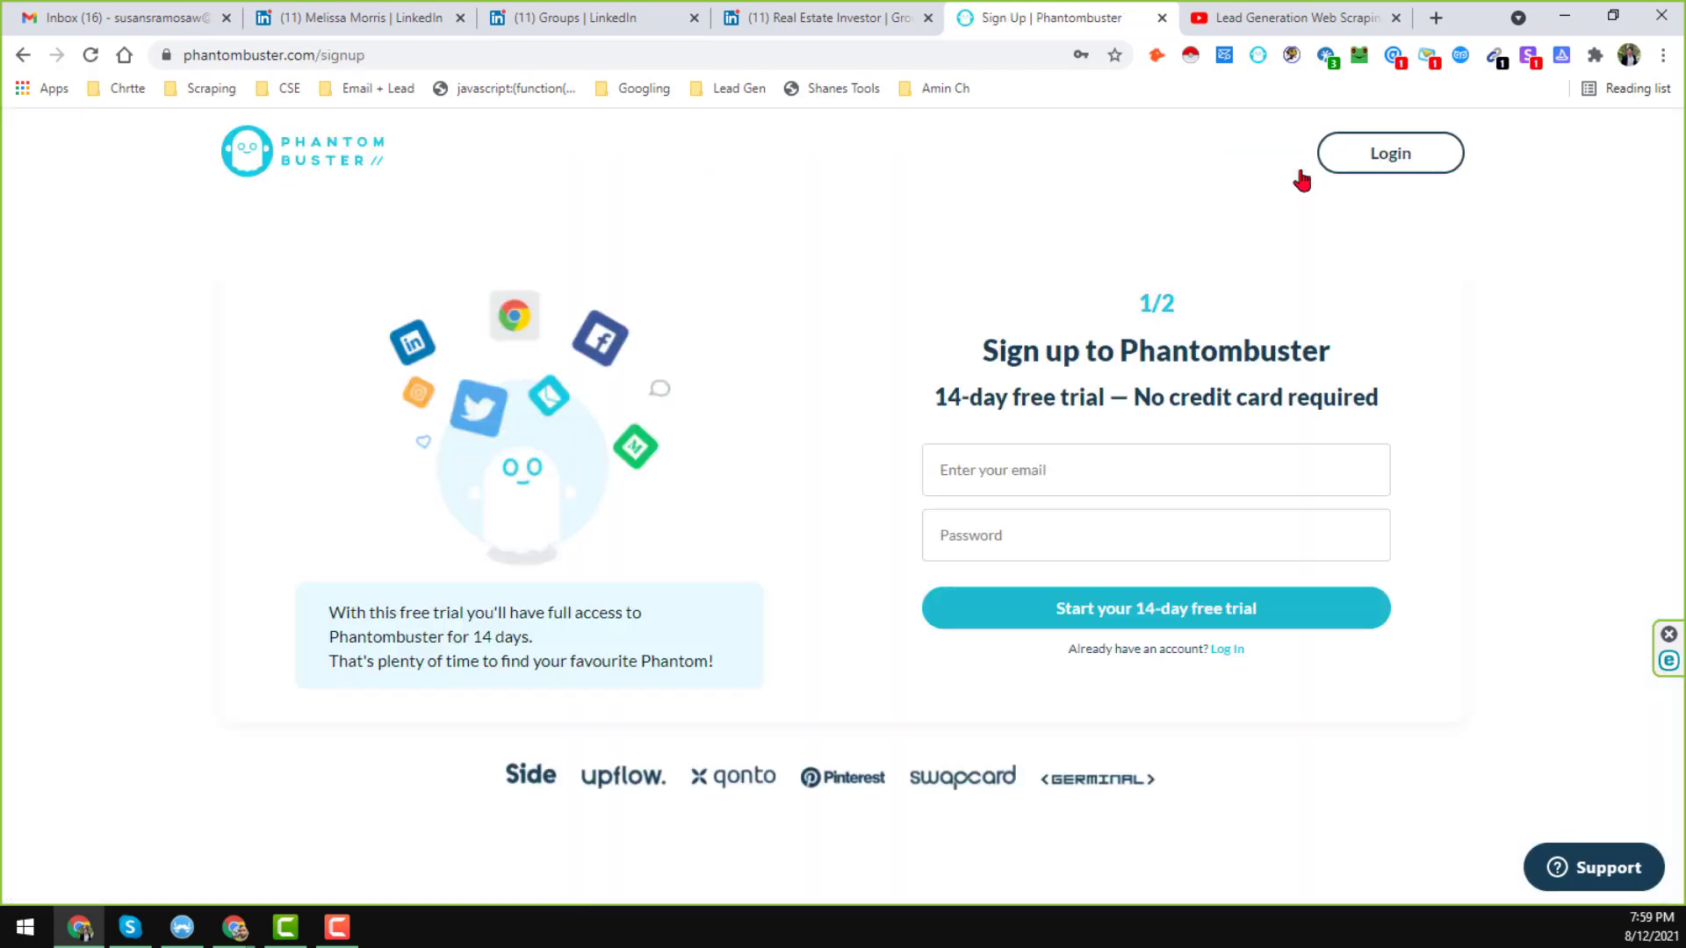
Paste an e-mail address and type an account password into the sign-up form.
{"action": "left_click", "coordinate": [1085, 469]}
{"action": "left_click", "coordinate": [233, 927]}
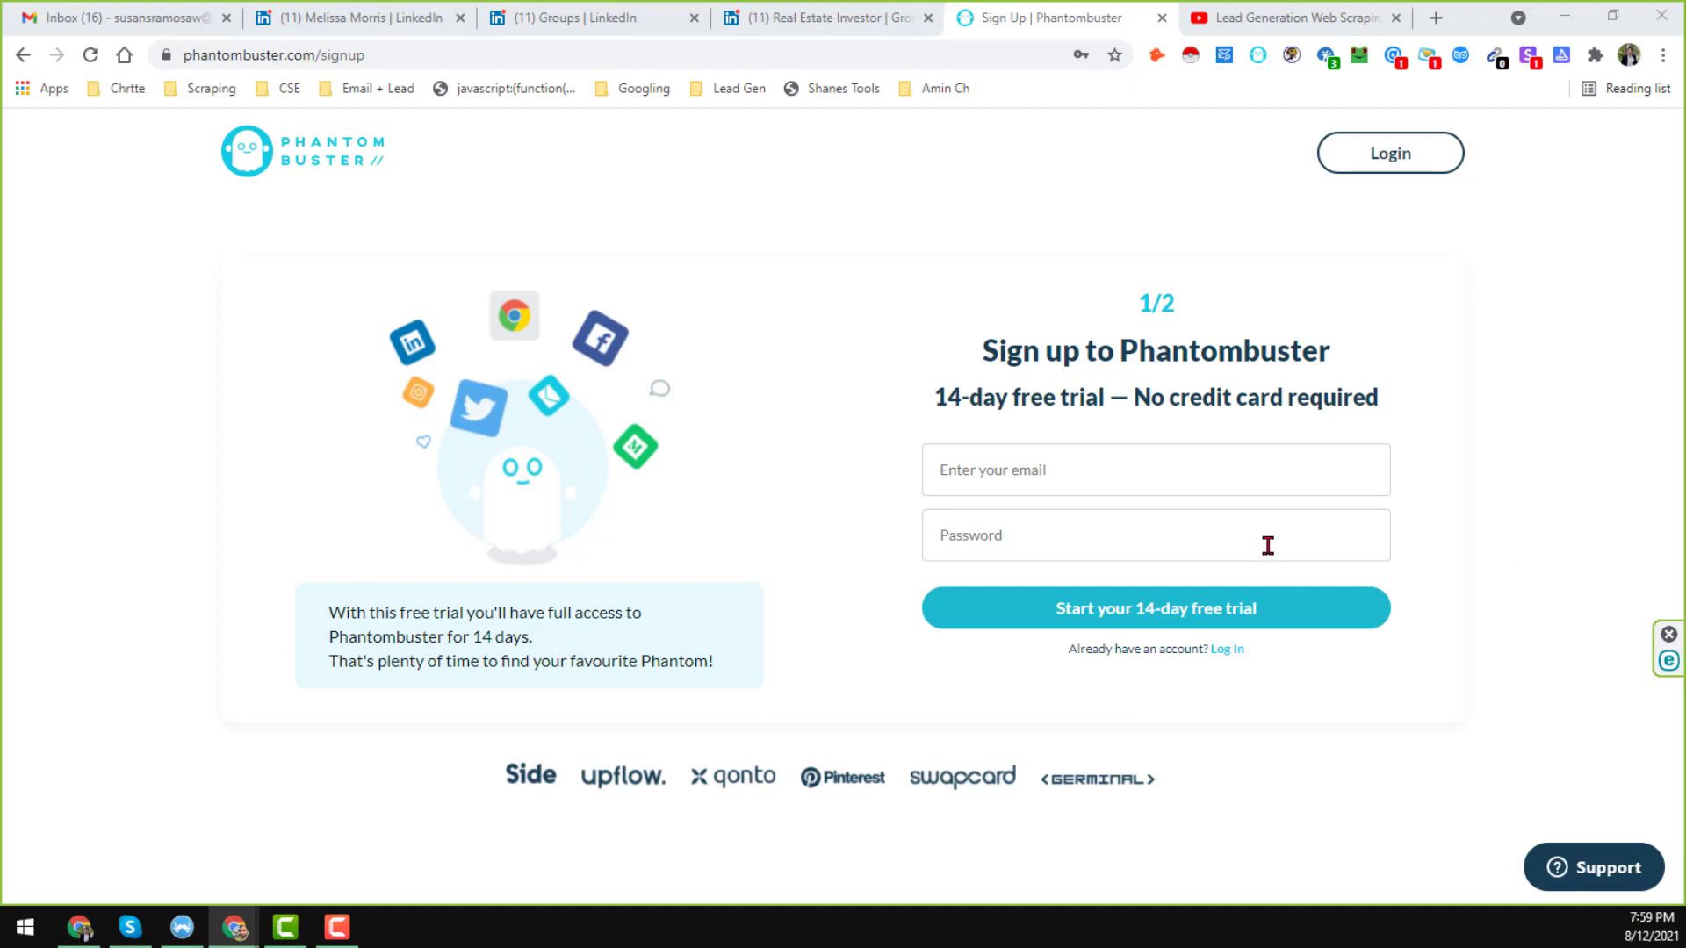
{"action": "left_click", "coordinate": [1223, 511]}
{"action": "left_click", "coordinate": [1211, 480]}
{"action": "key", "text": "ctrl+v"}
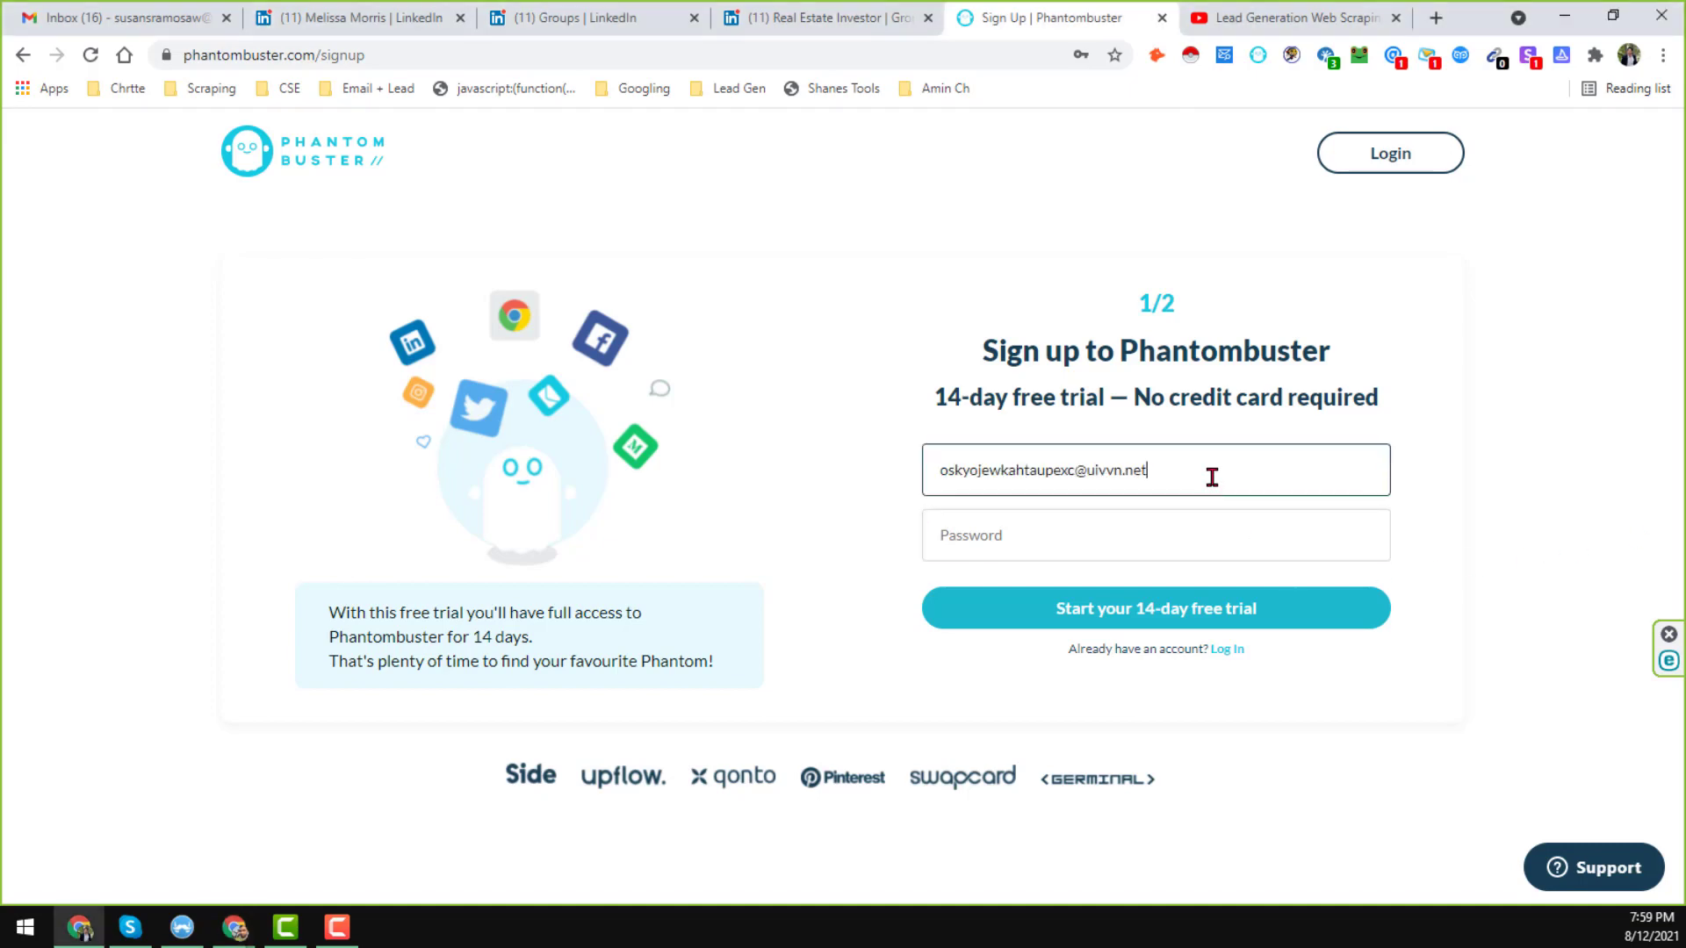
{"action": "left_click", "coordinate": [1200, 520]}
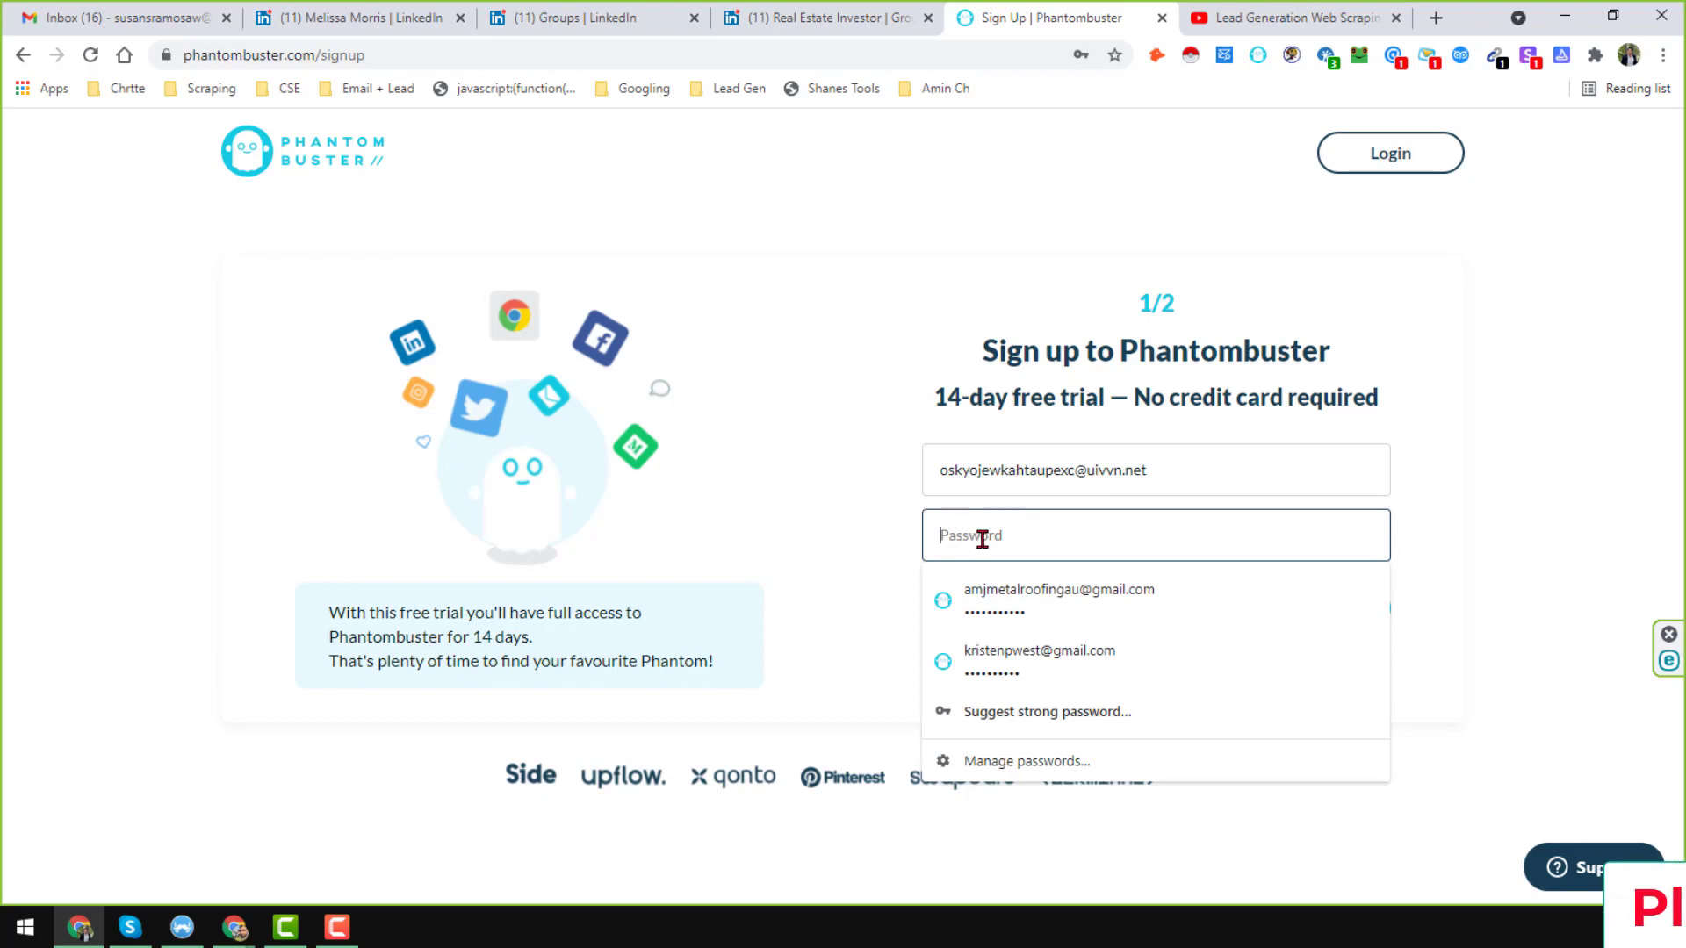
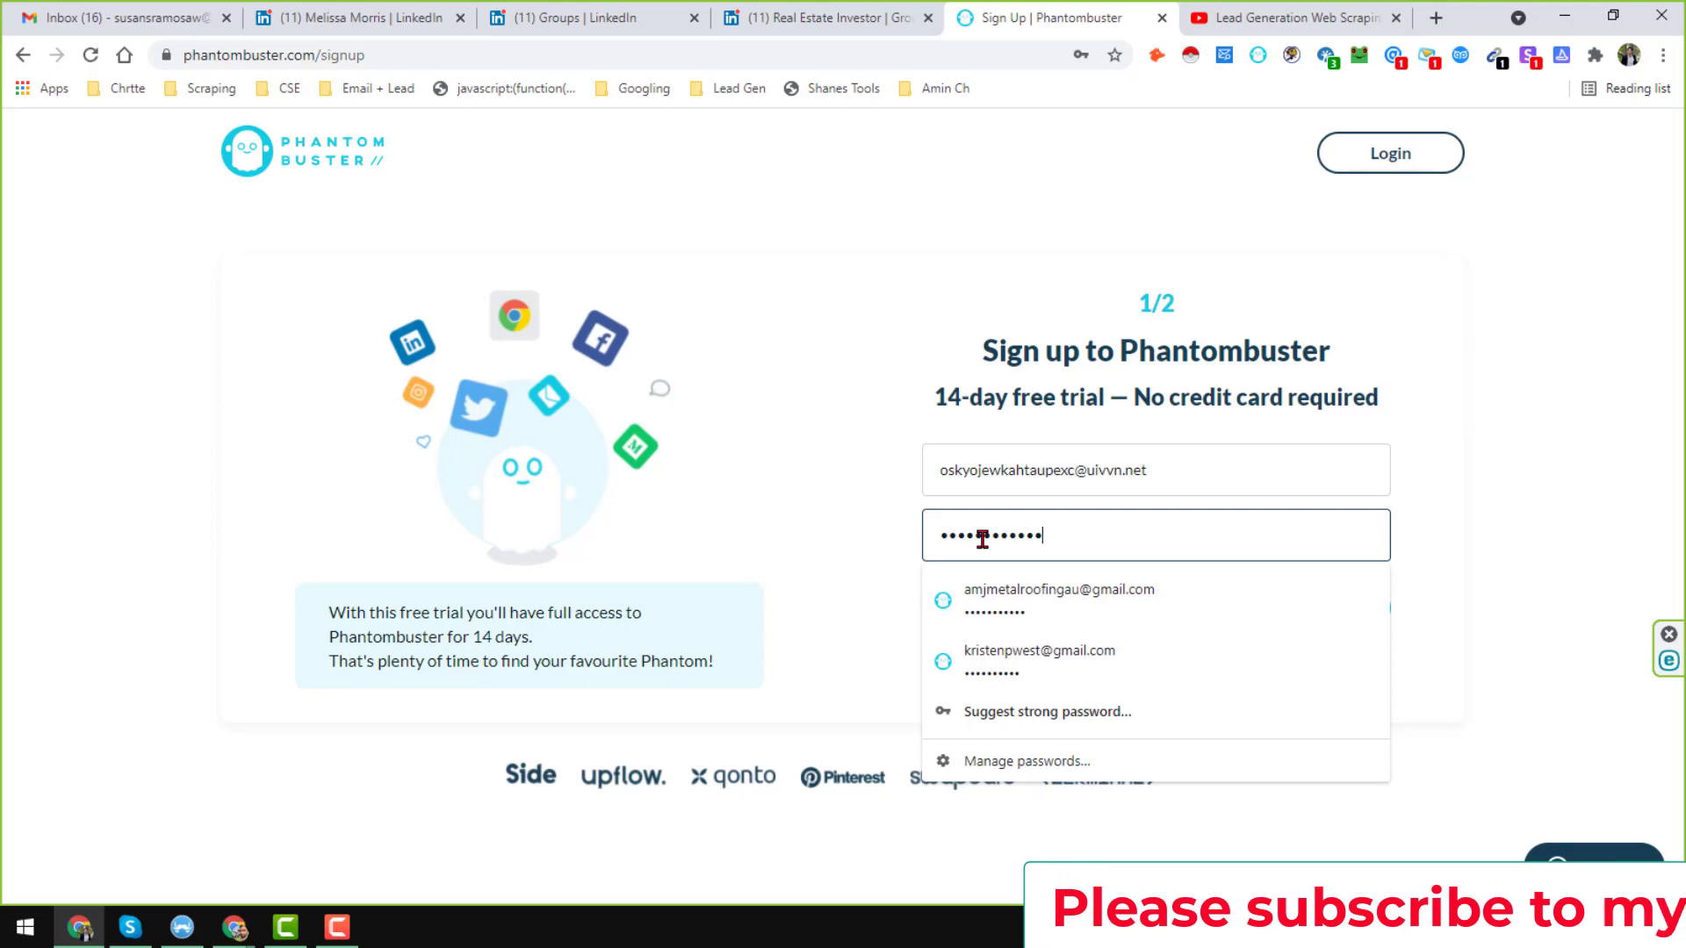
{"action": "left_click", "coordinate": [850, 538]}
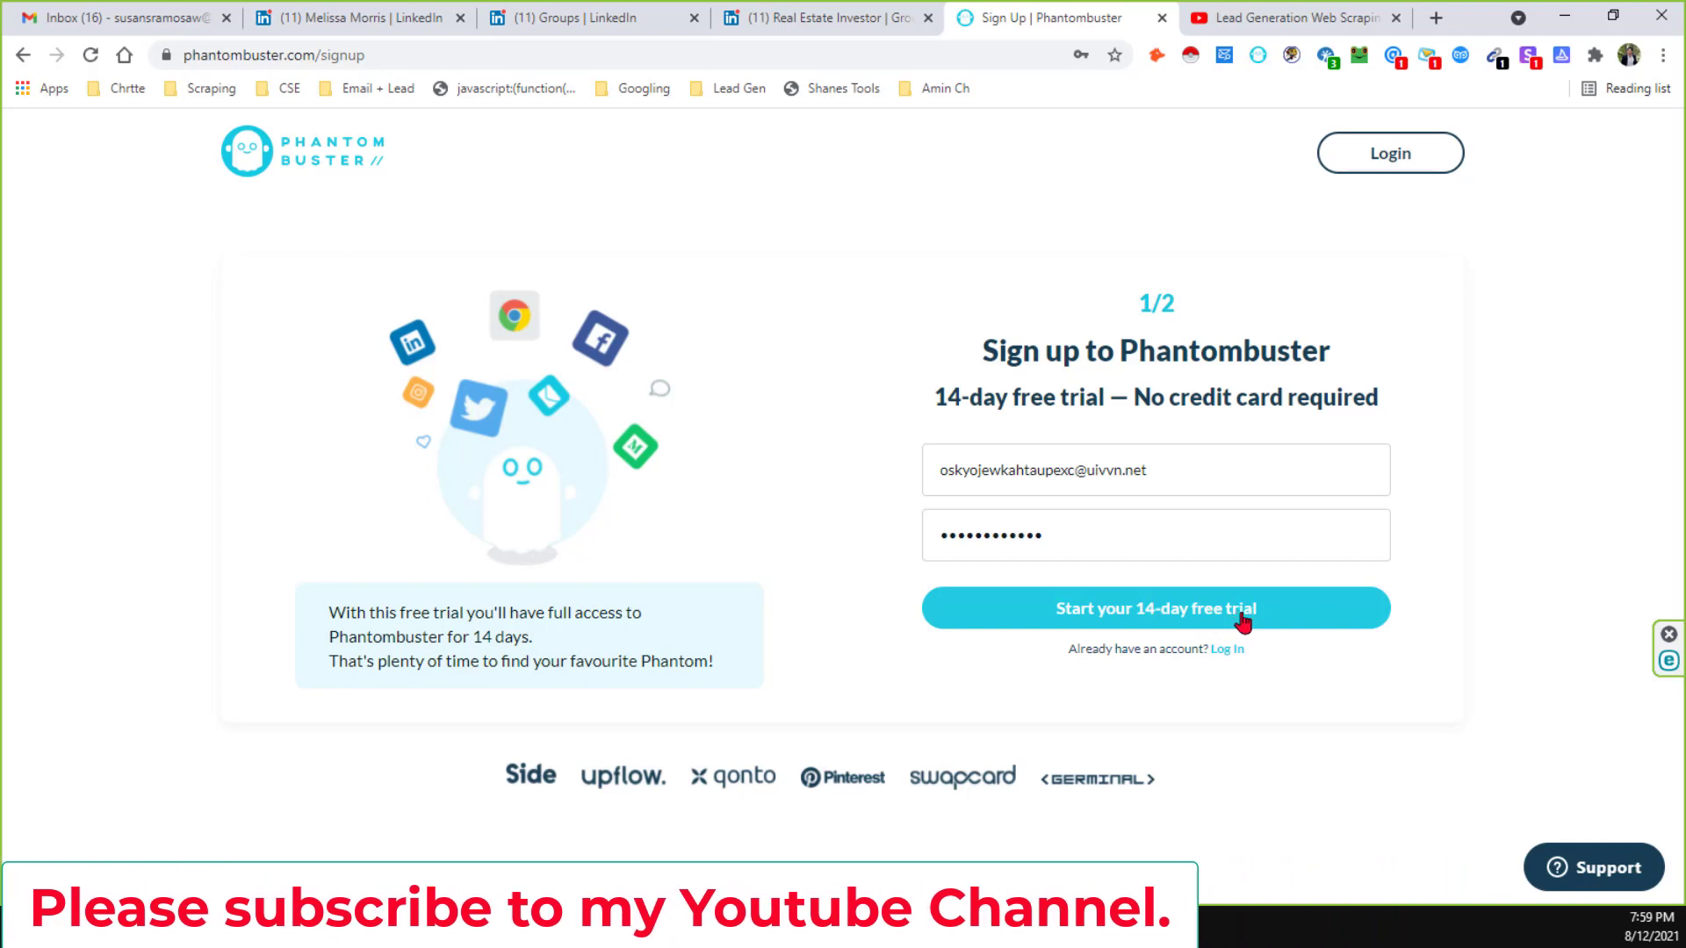
Continue to the profile step and fill in first name, last name and company web scraping.
{"action": "left_click", "coordinate": [1243, 621]}
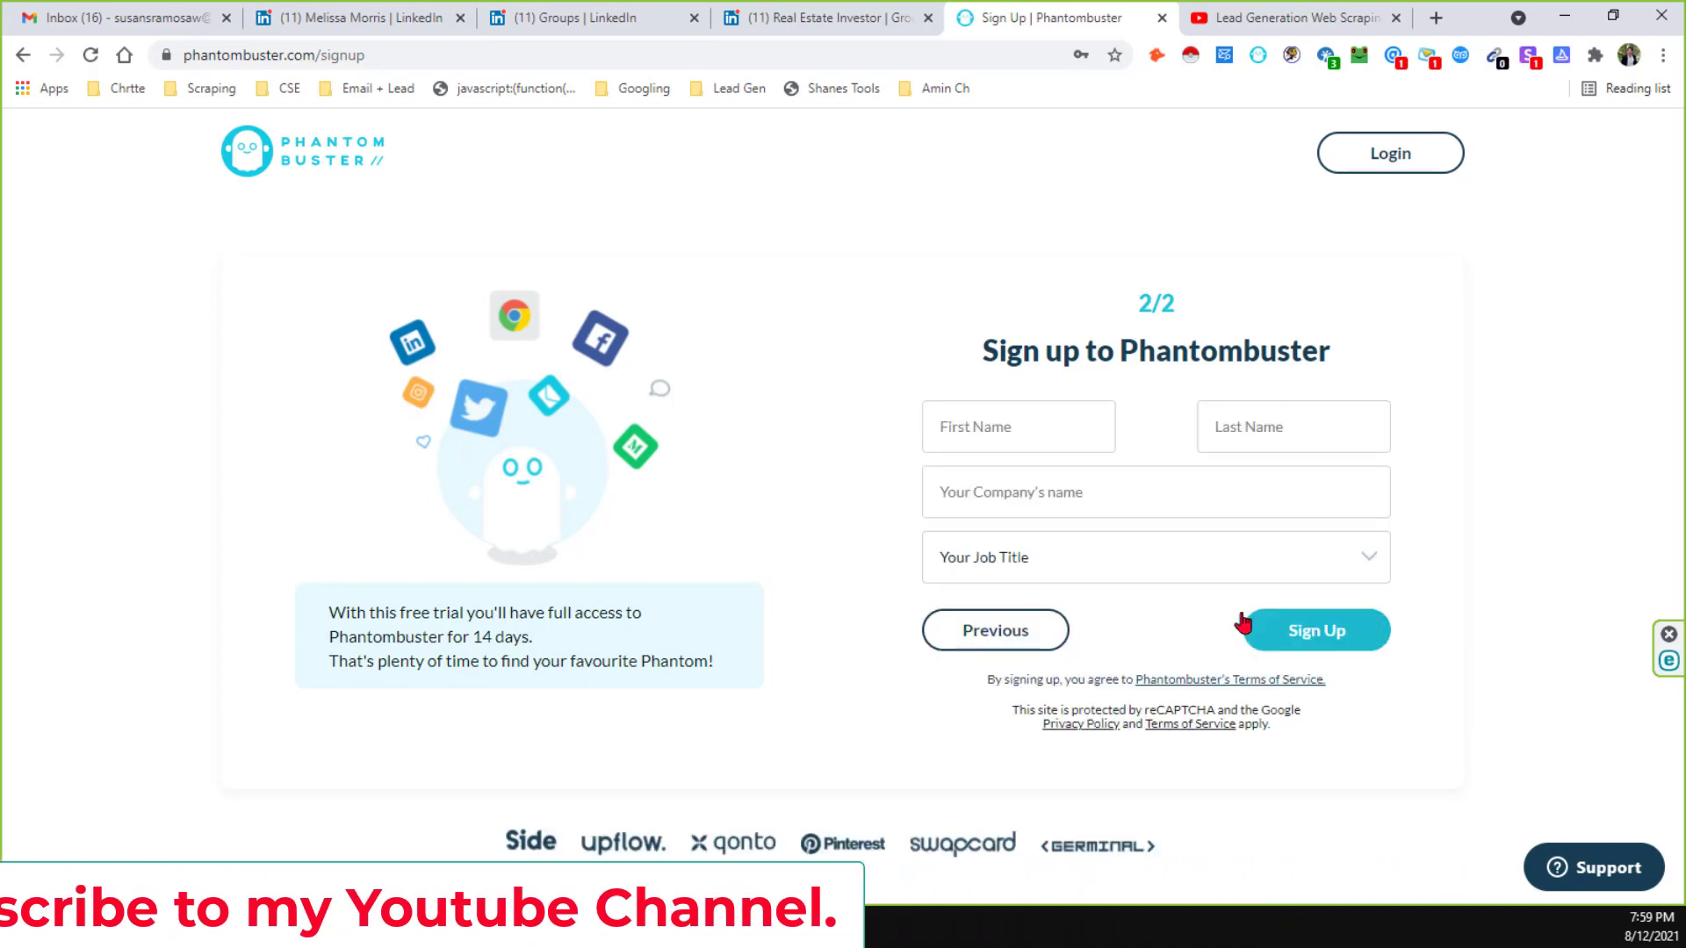
{"action": "left_click", "coordinate": [1056, 431]}
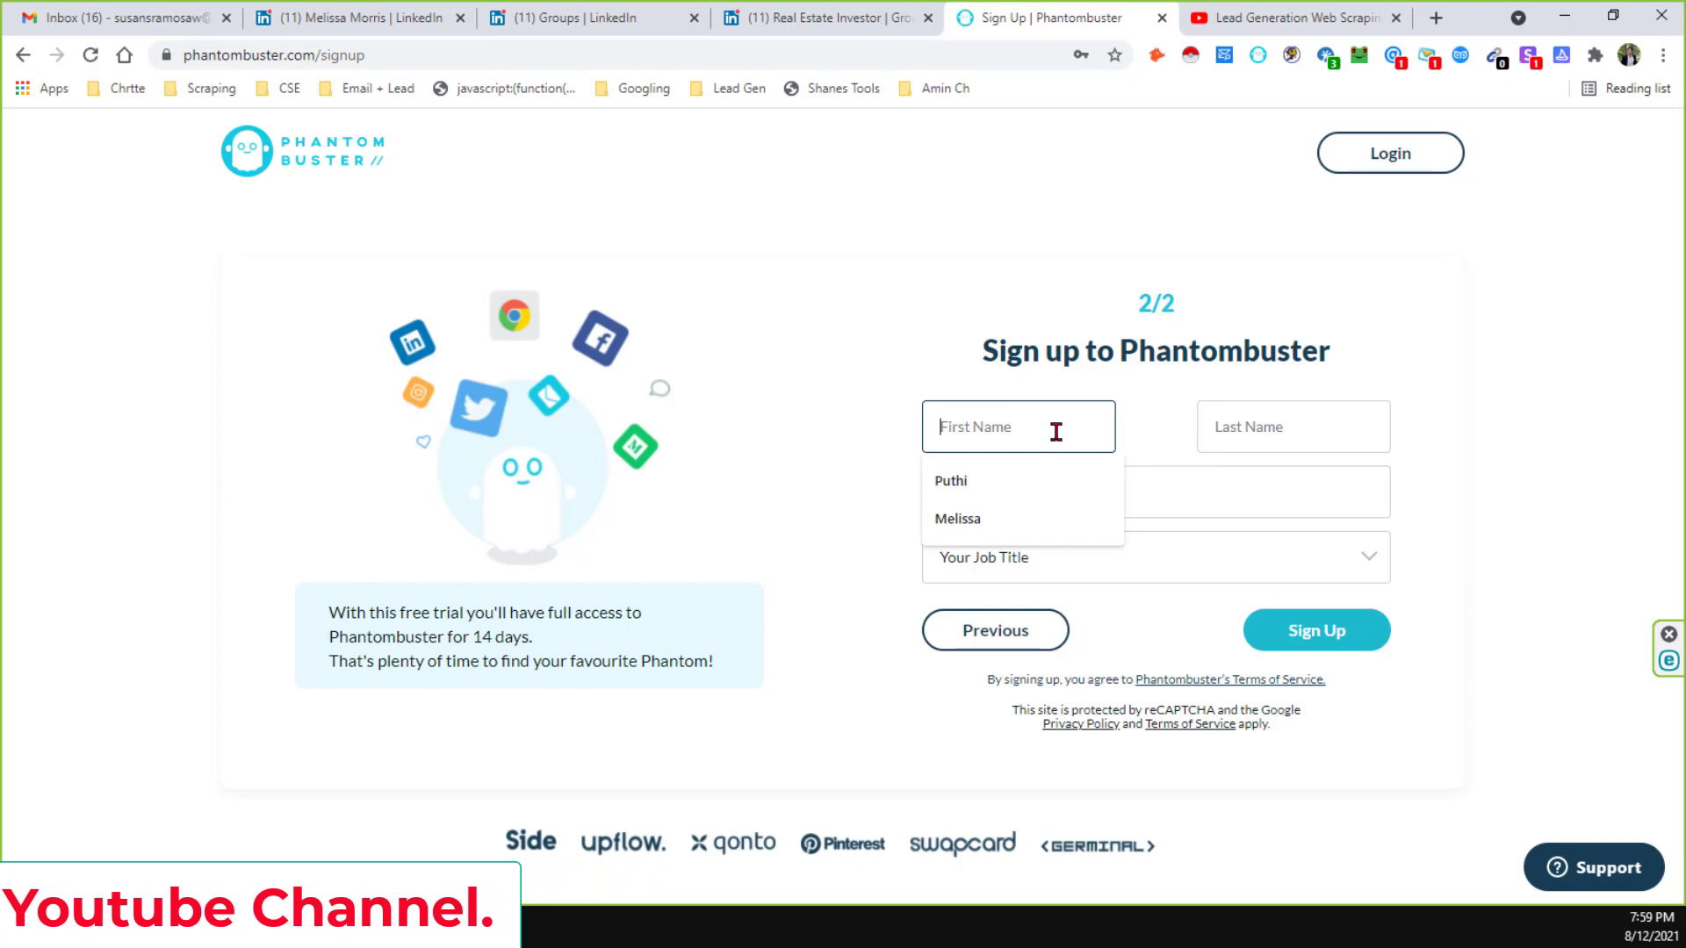
{"action": "left_click", "coordinate": [979, 520]}
{"action": "left_click", "coordinate": [1238, 428]}
{"action": "left_click", "coordinate": [1229, 516]}
{"action": "left_click", "coordinate": [1152, 503]}
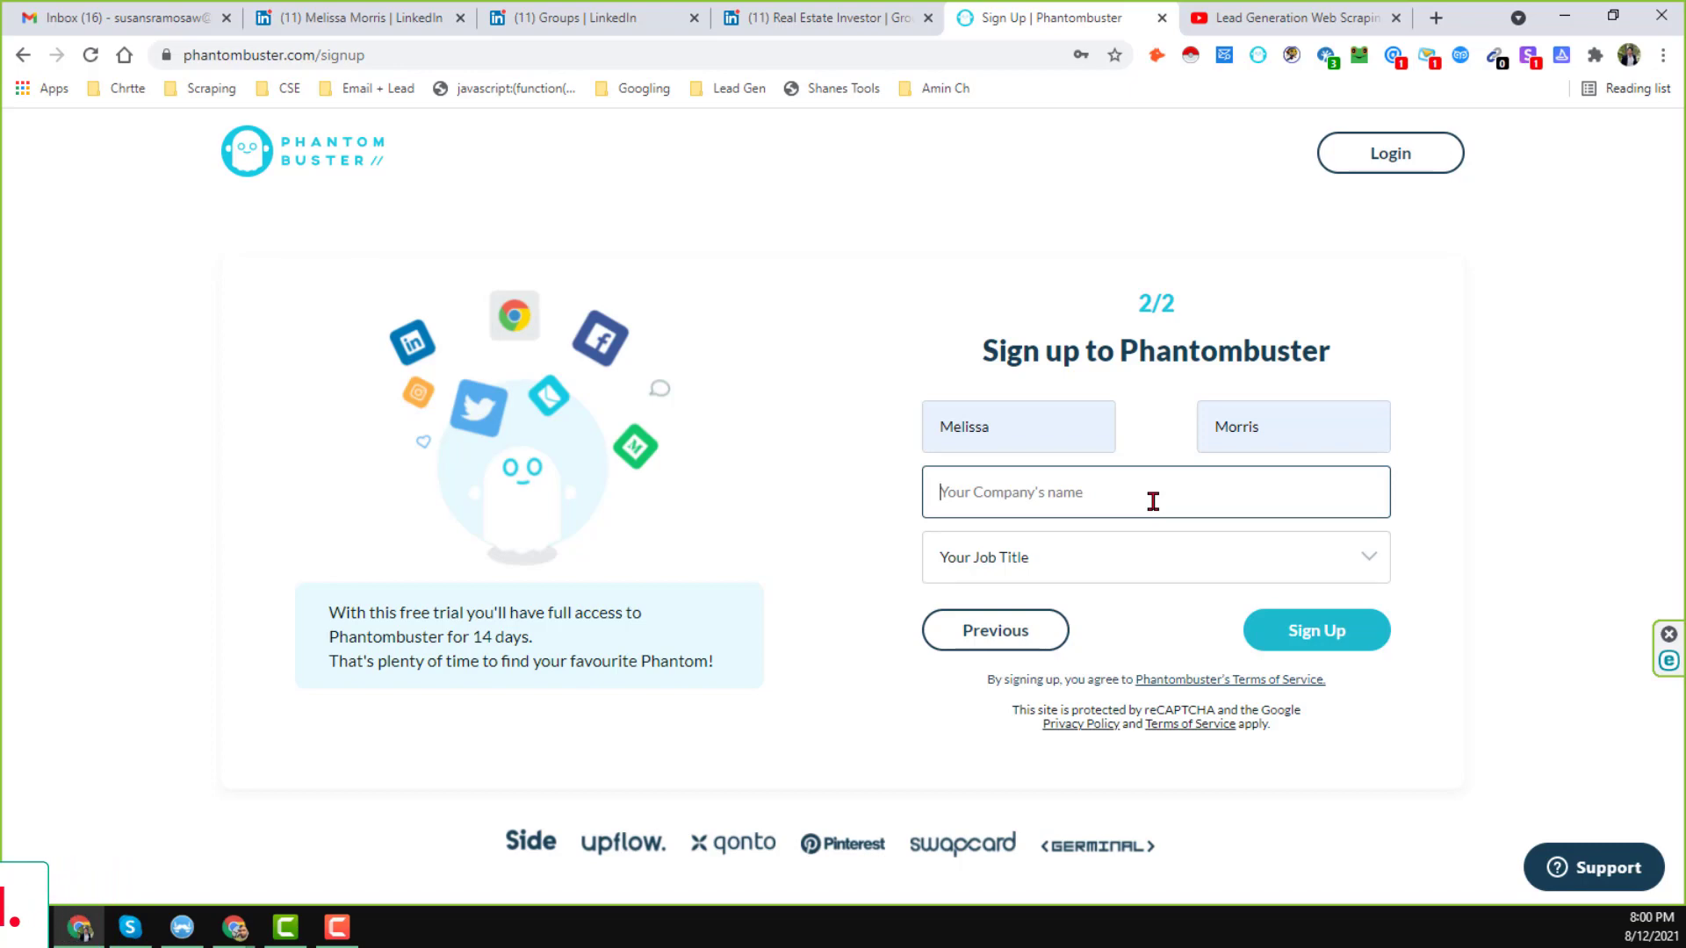
{"action": "type", "text": "web scraping"}
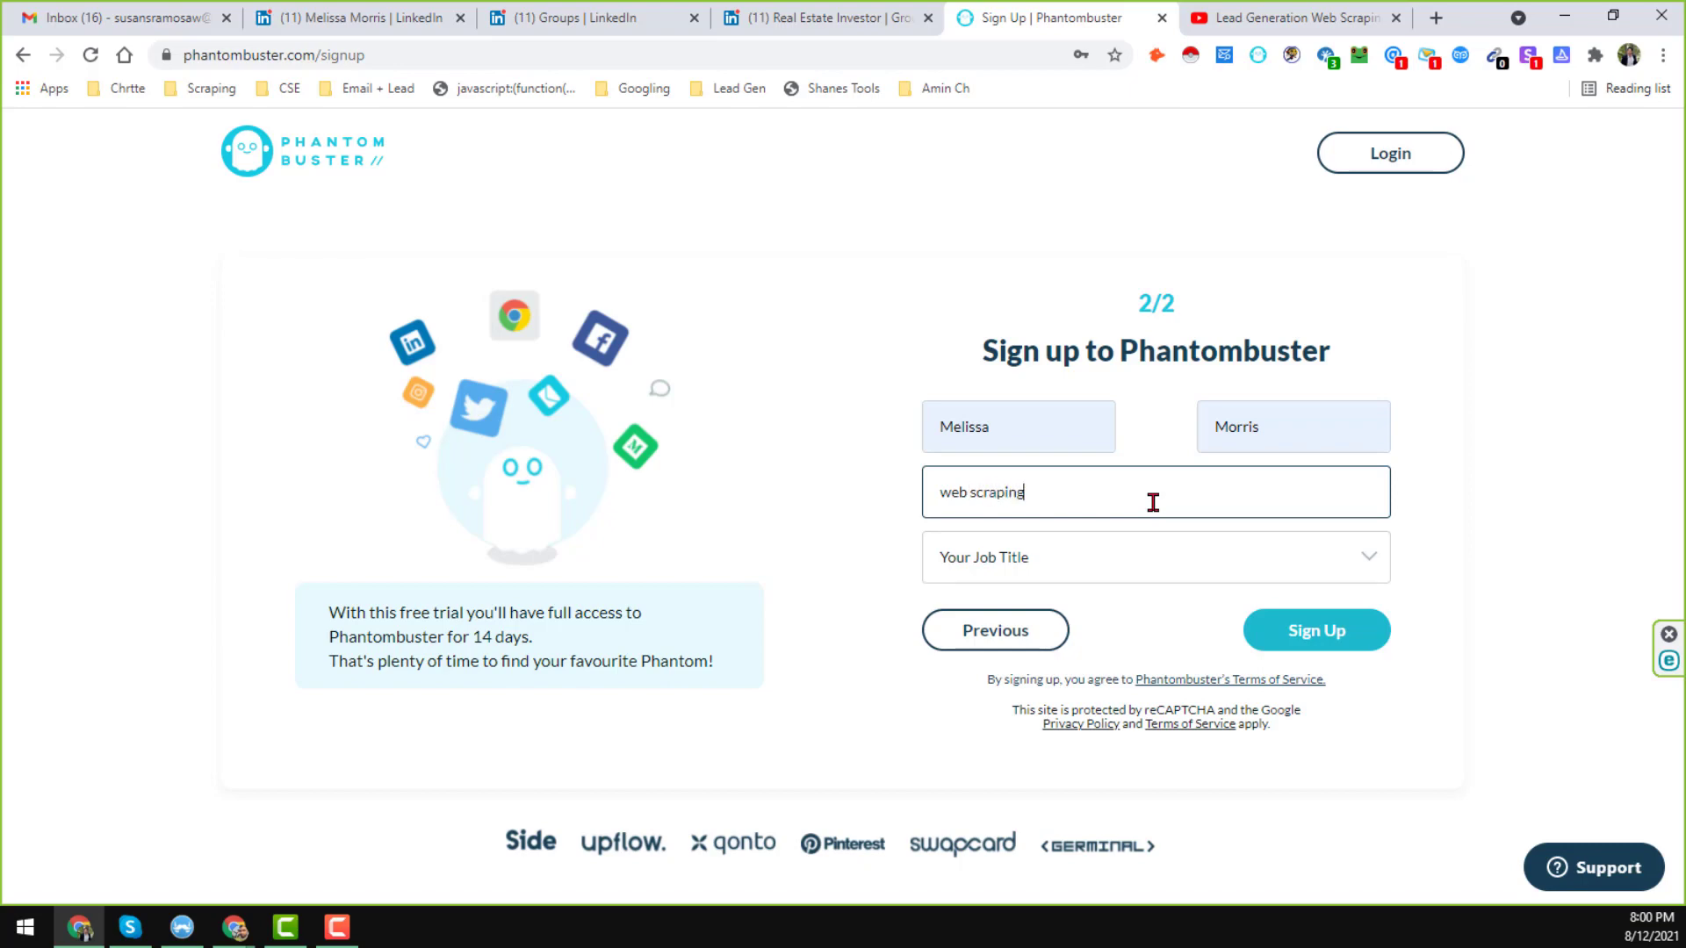
Choose Developer as job title, create the account, and dismiss the save-password prompt.
{"action": "left_click", "coordinate": [1148, 578]}
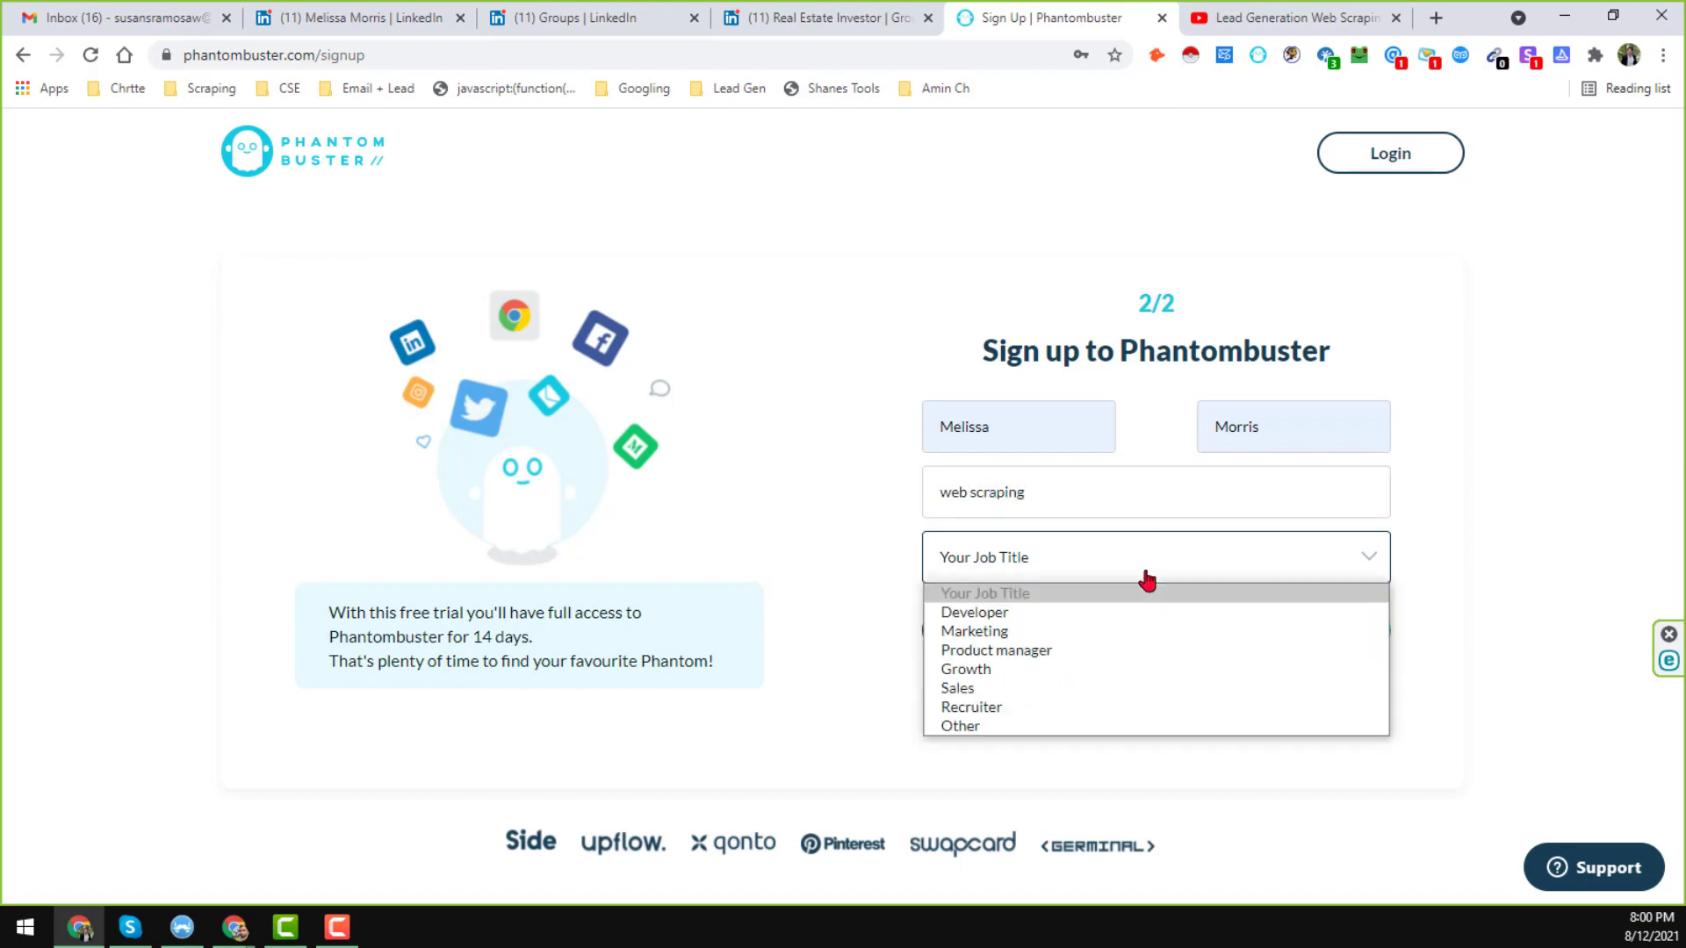
{"action": "left_click", "coordinate": [1010, 613]}
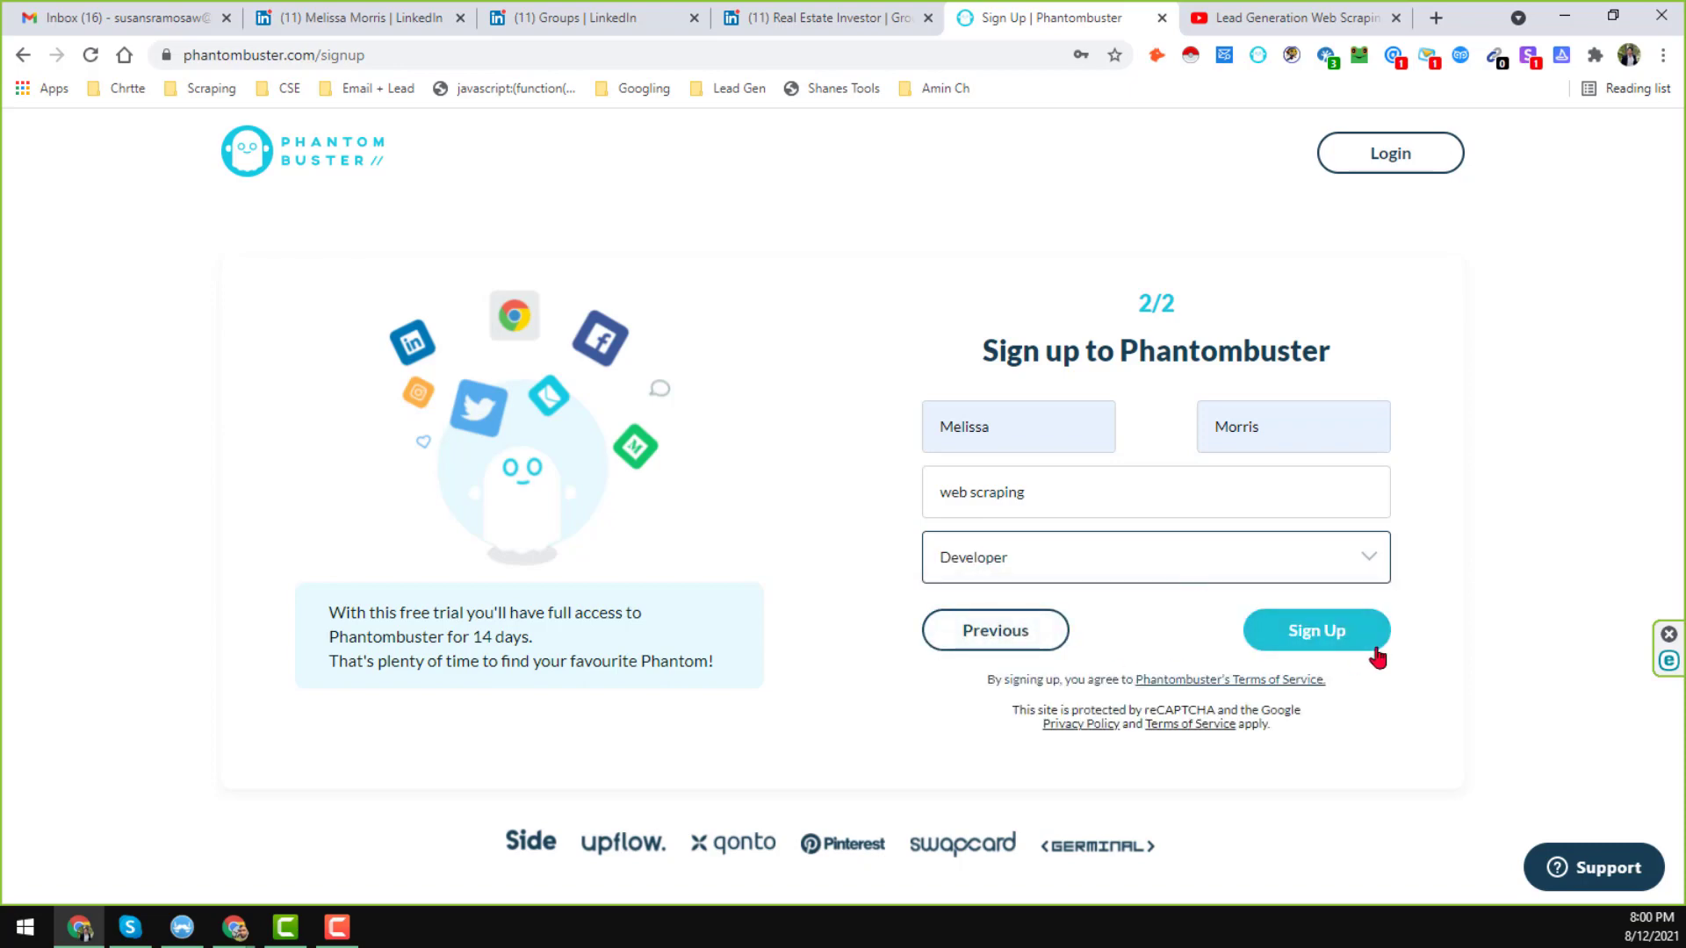
{"action": "left_click", "coordinate": [1347, 641]}
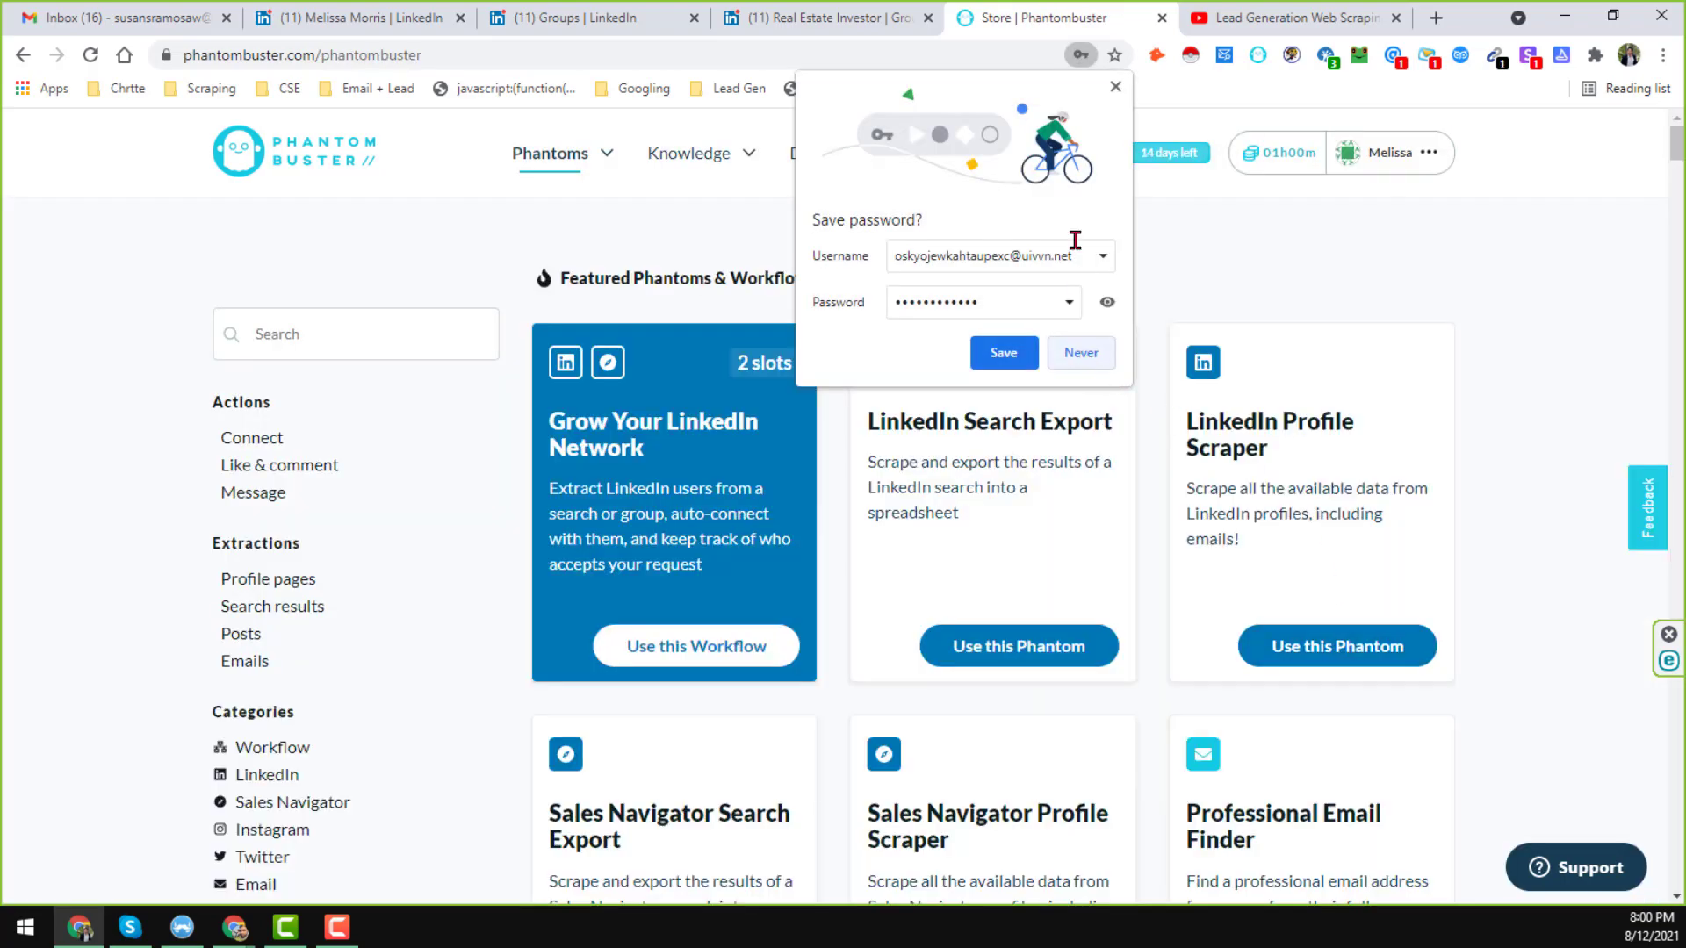
{"action": "left_click", "coordinate": [1116, 85]}
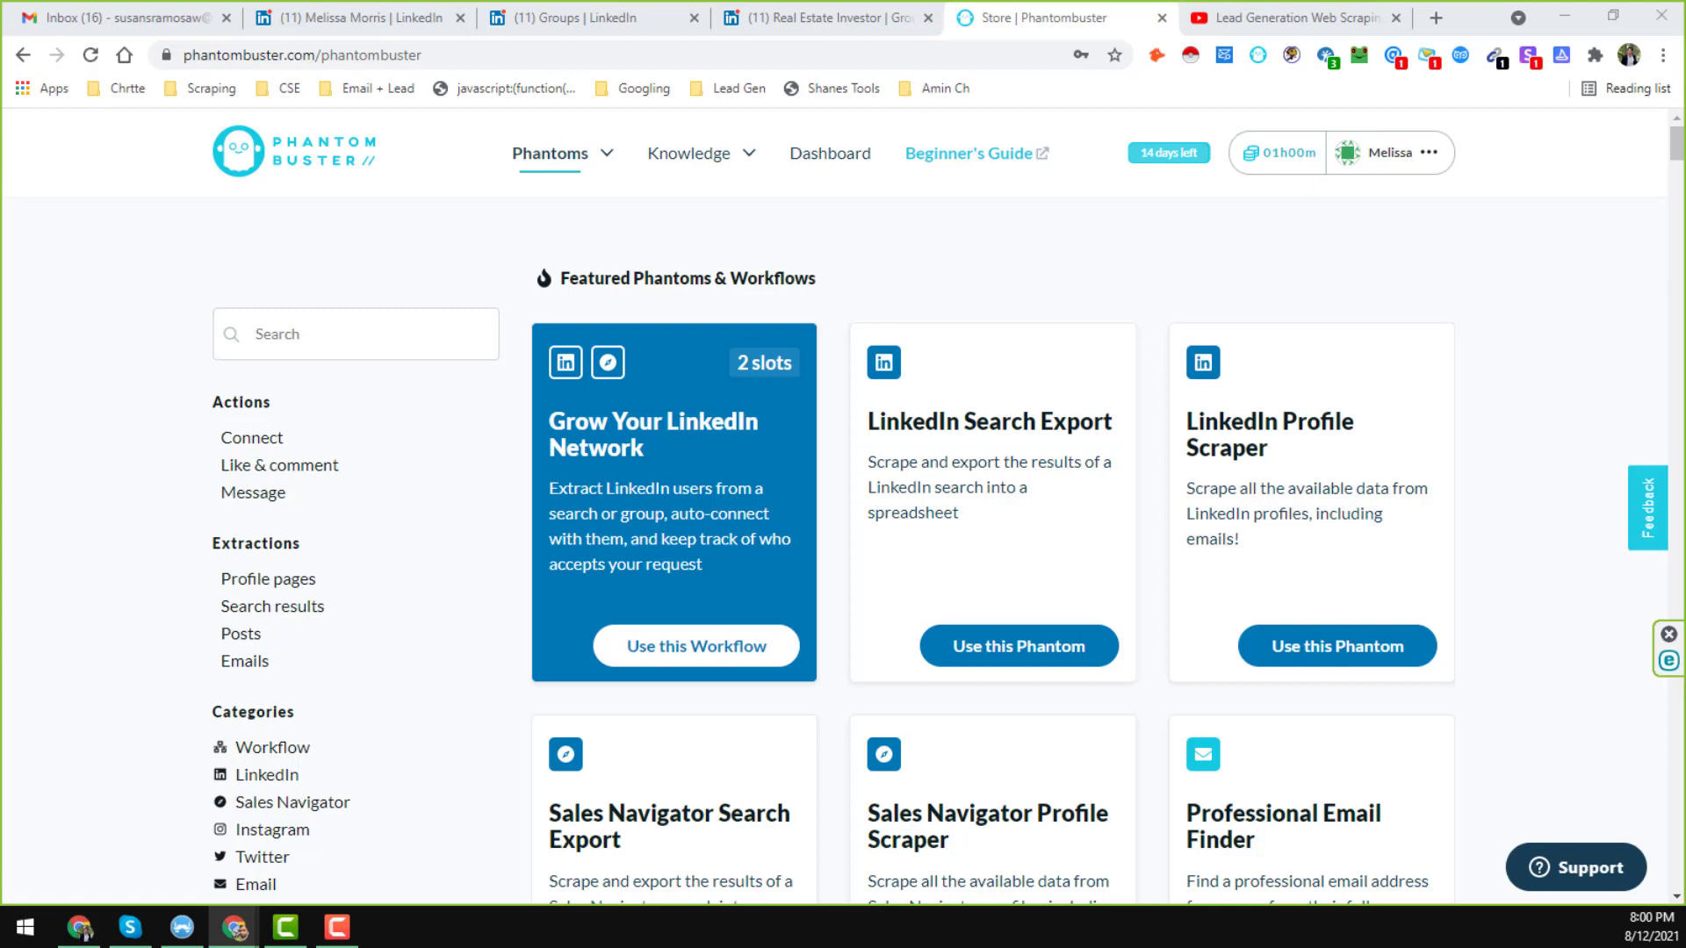
Open the copied PhantomBuster link in a new tab, browse all Phantoms, and close the duplicate store tab.
{"action": "left_click", "coordinate": [1435, 17]}
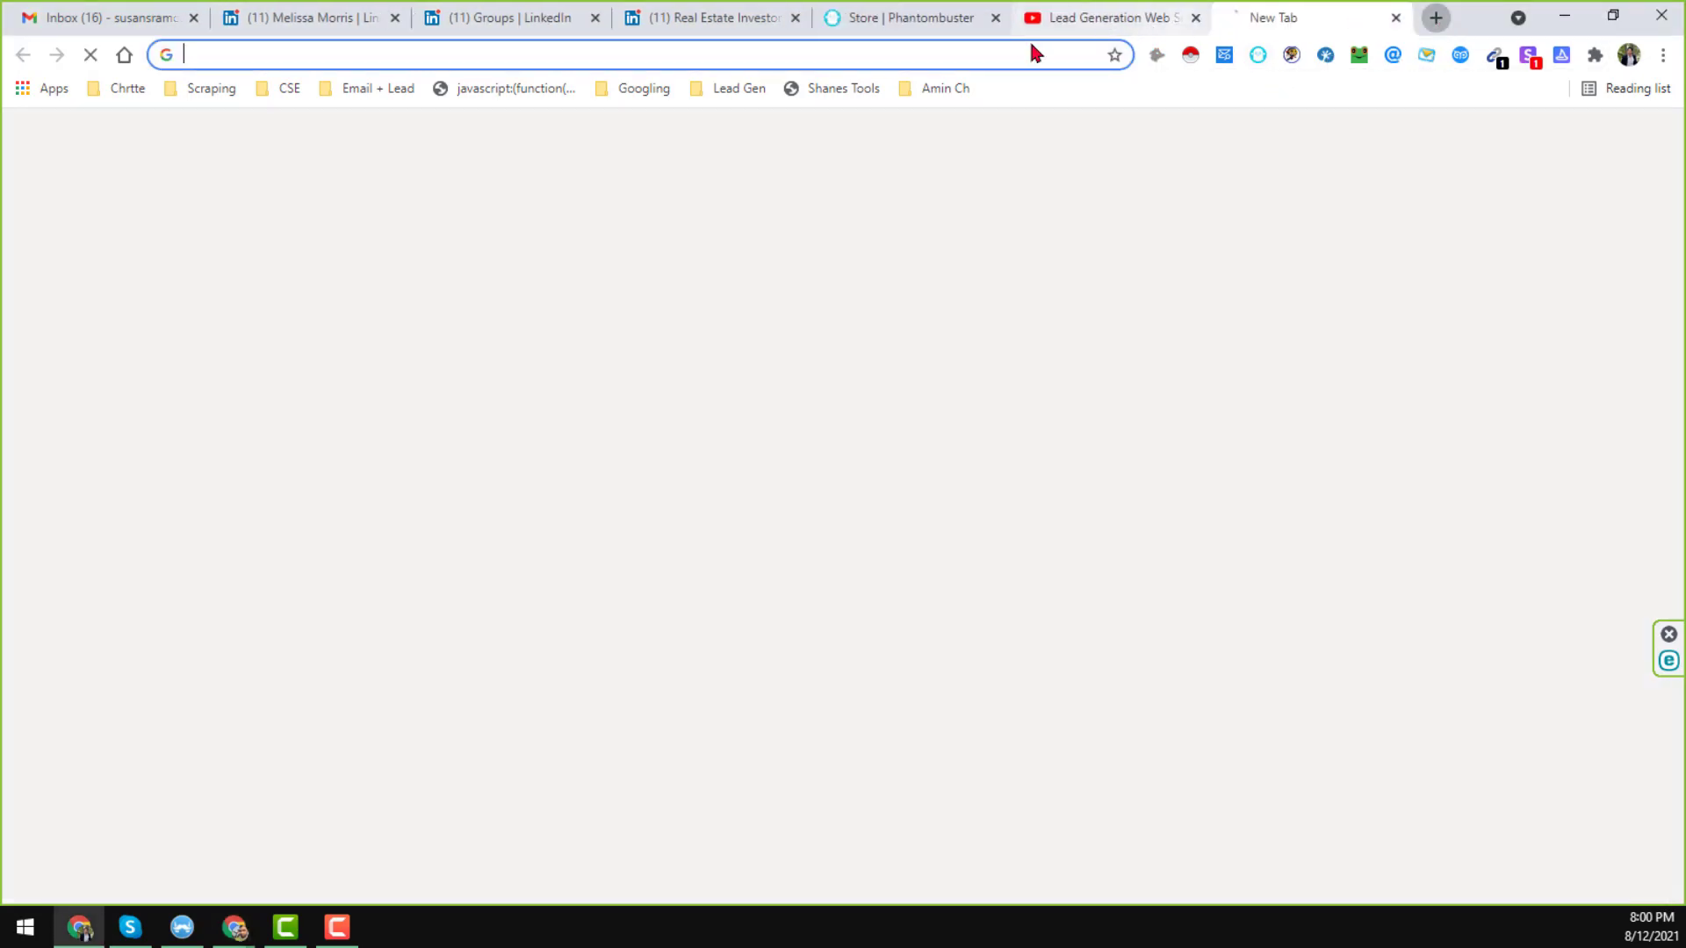
{"action": "right_click", "coordinate": [985, 53]}
{"action": "left_click", "coordinate": [1068, 210]}
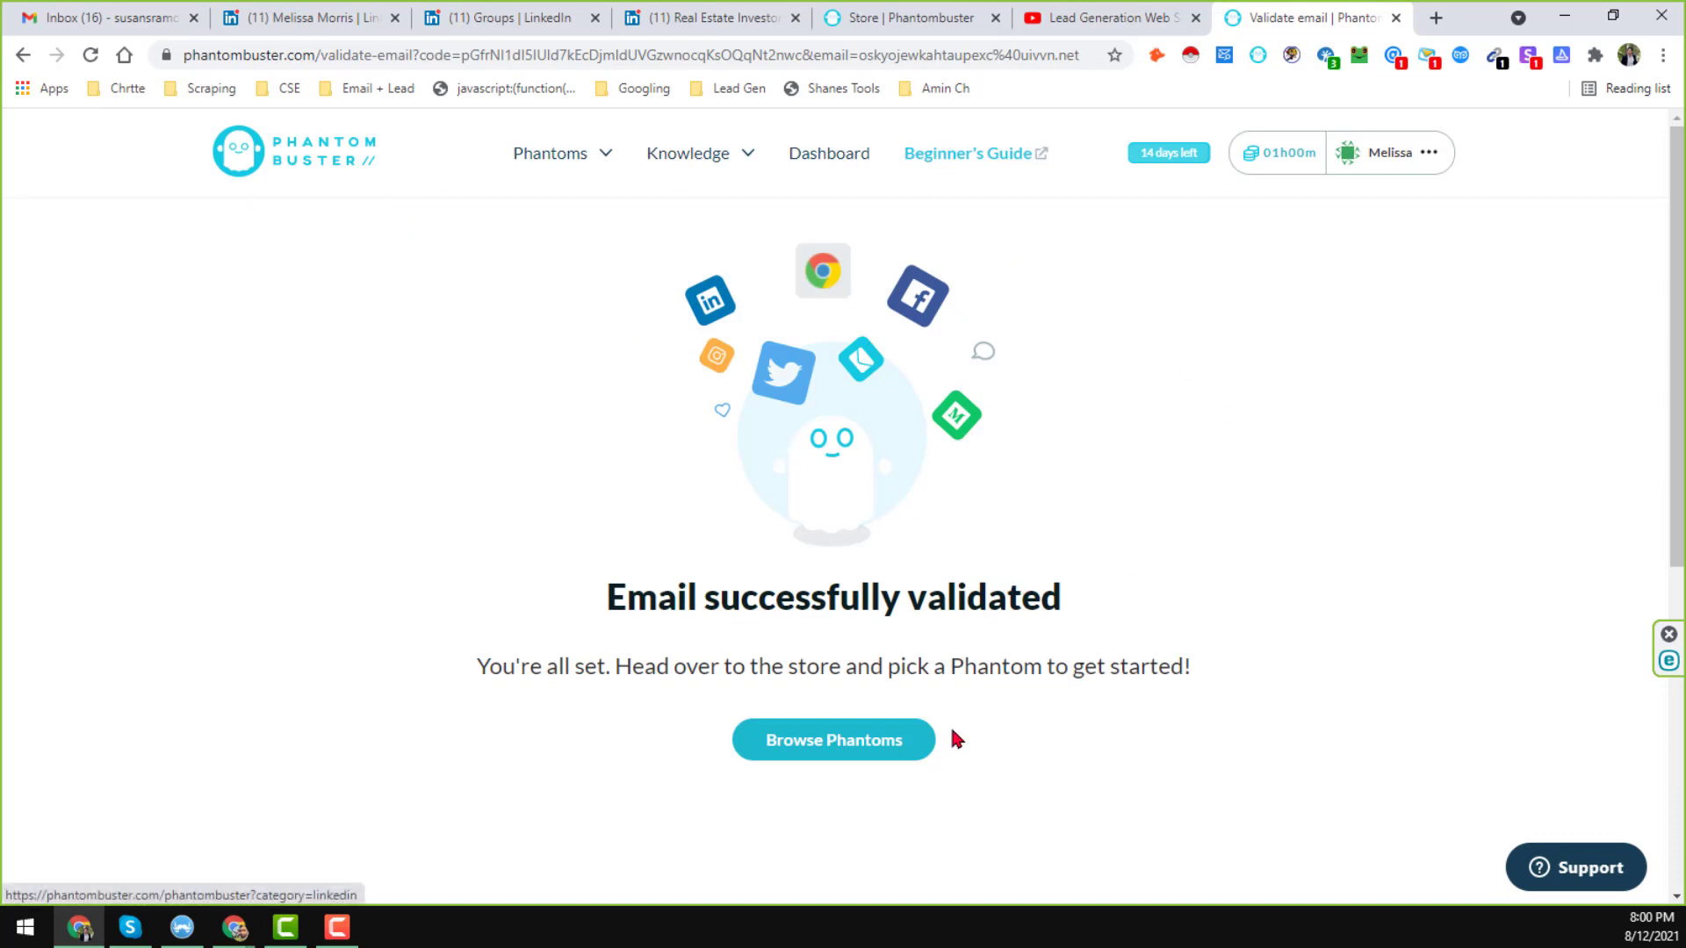
{"action": "mouse_move", "coordinate": [577, 160]}
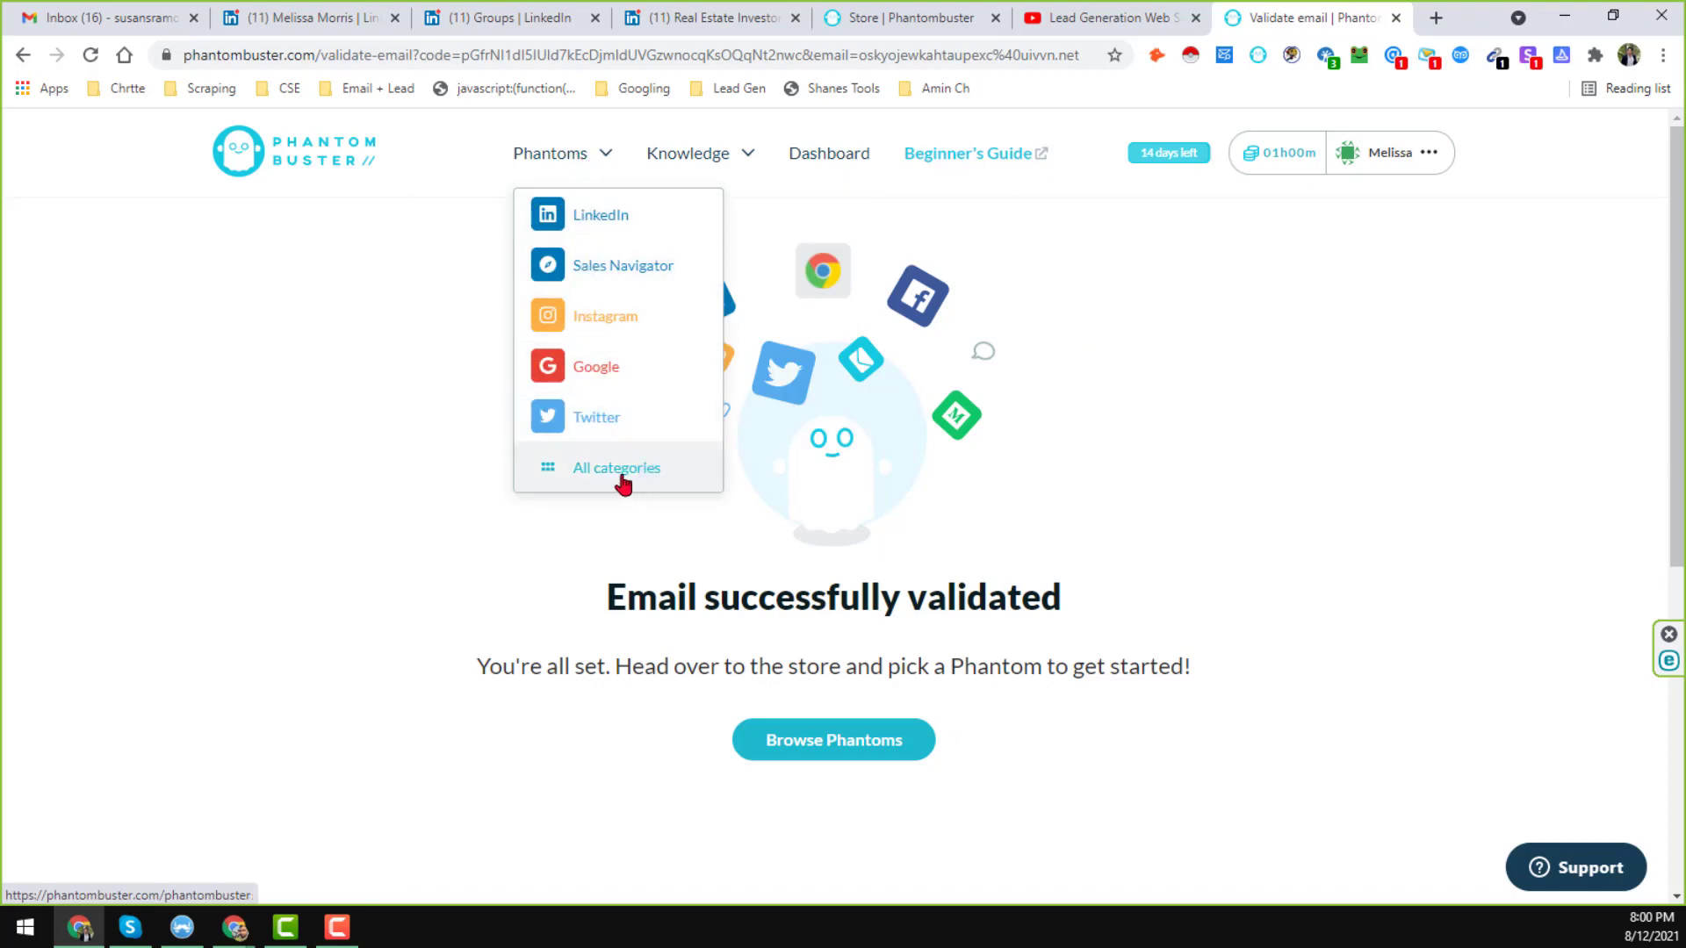
{"action": "left_click", "coordinate": [622, 472]}
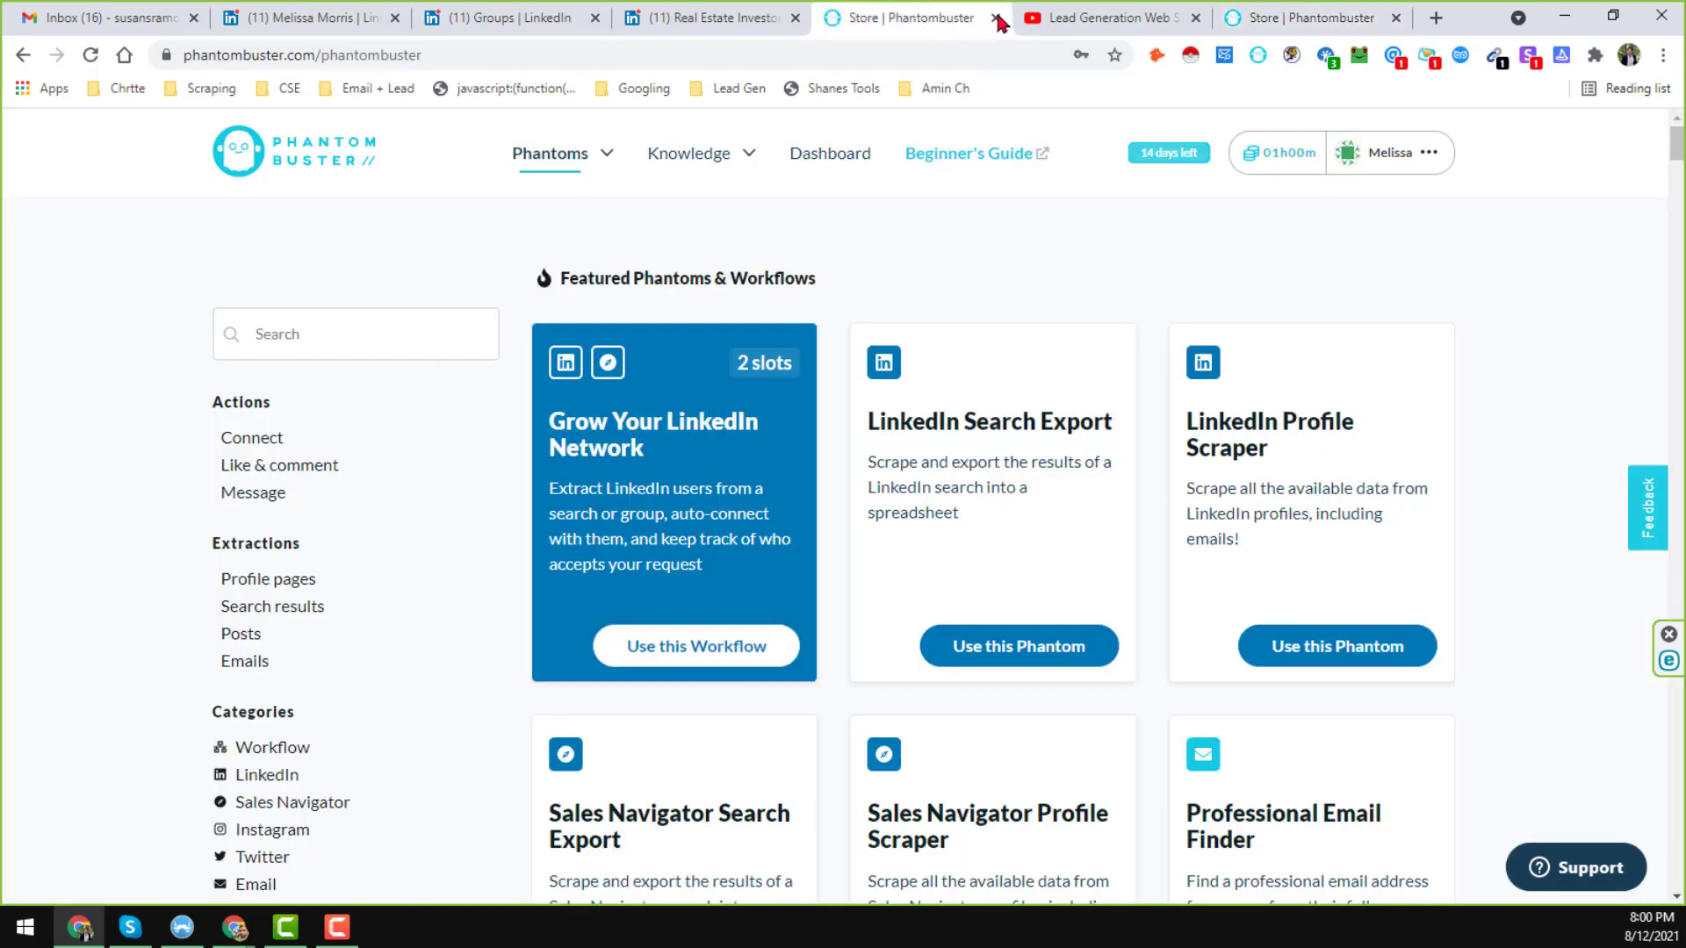
{"action": "left_click", "coordinate": [996, 18]}
{"action": "left_click_drag", "start_coordinate": [1115, 18], "coordinate": [1045, 16]}
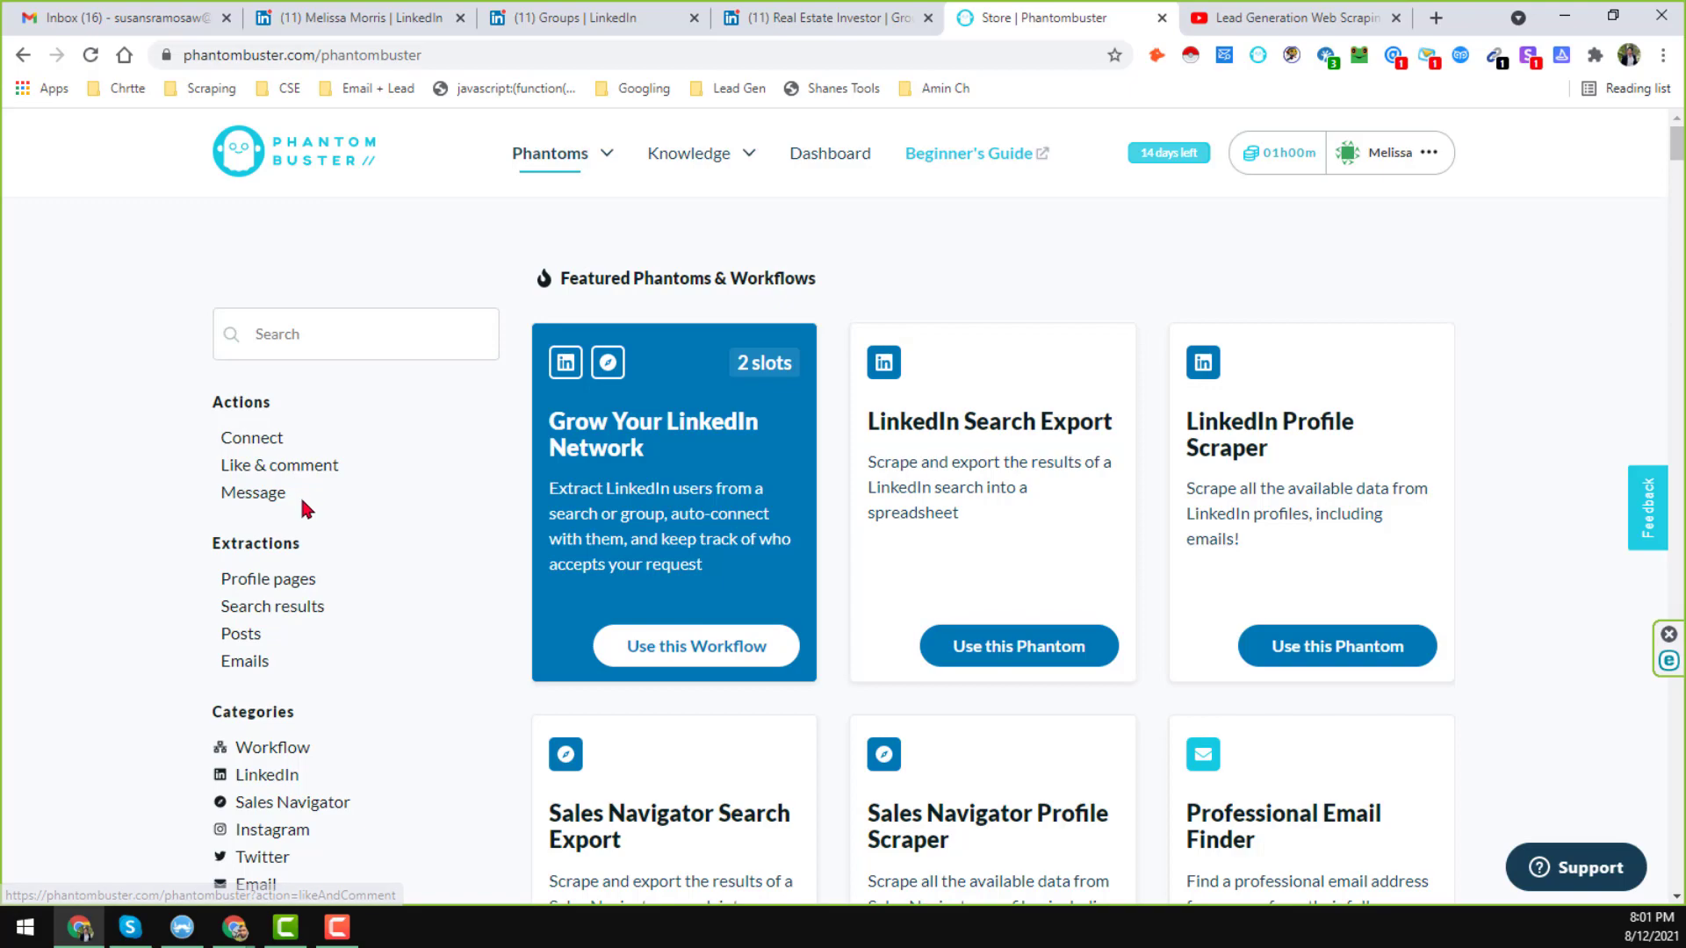
Filter the store to LinkedIn Phantoms and scroll down to LinkedIn Group Members.
{"action": "scroll", "coordinate": [1278, 566], "scroll_direction": "down", "scroll_amount": 4}
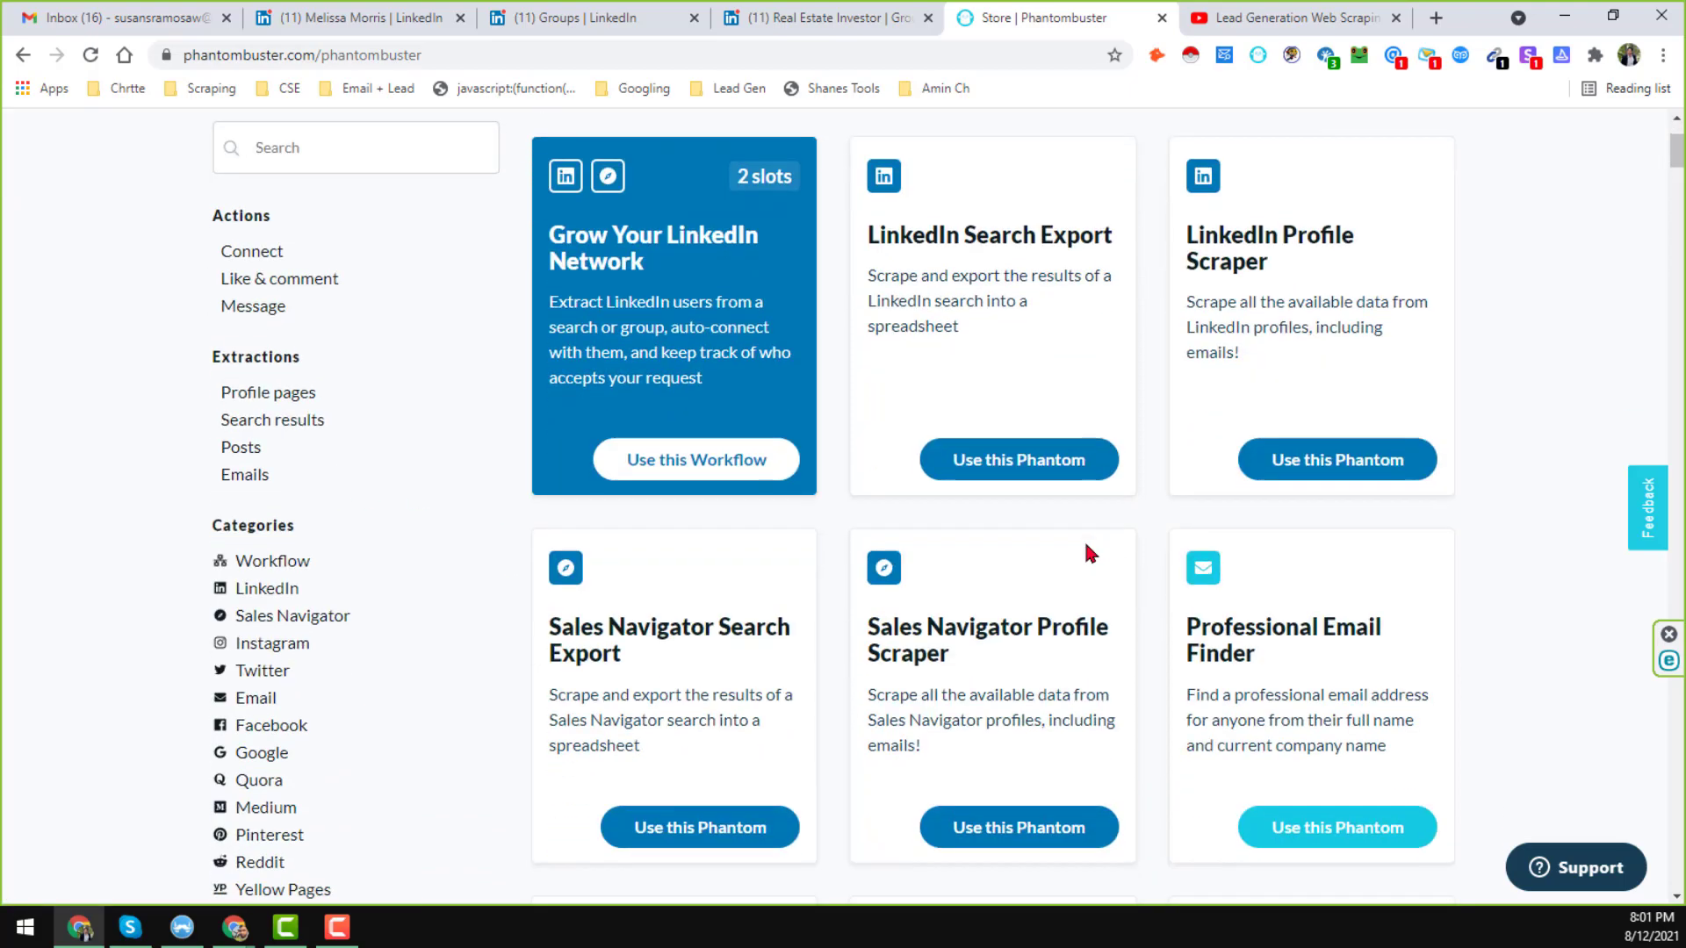
{"action": "scroll", "coordinate": [1082, 551], "scroll_direction": "up", "scroll_amount": 2}
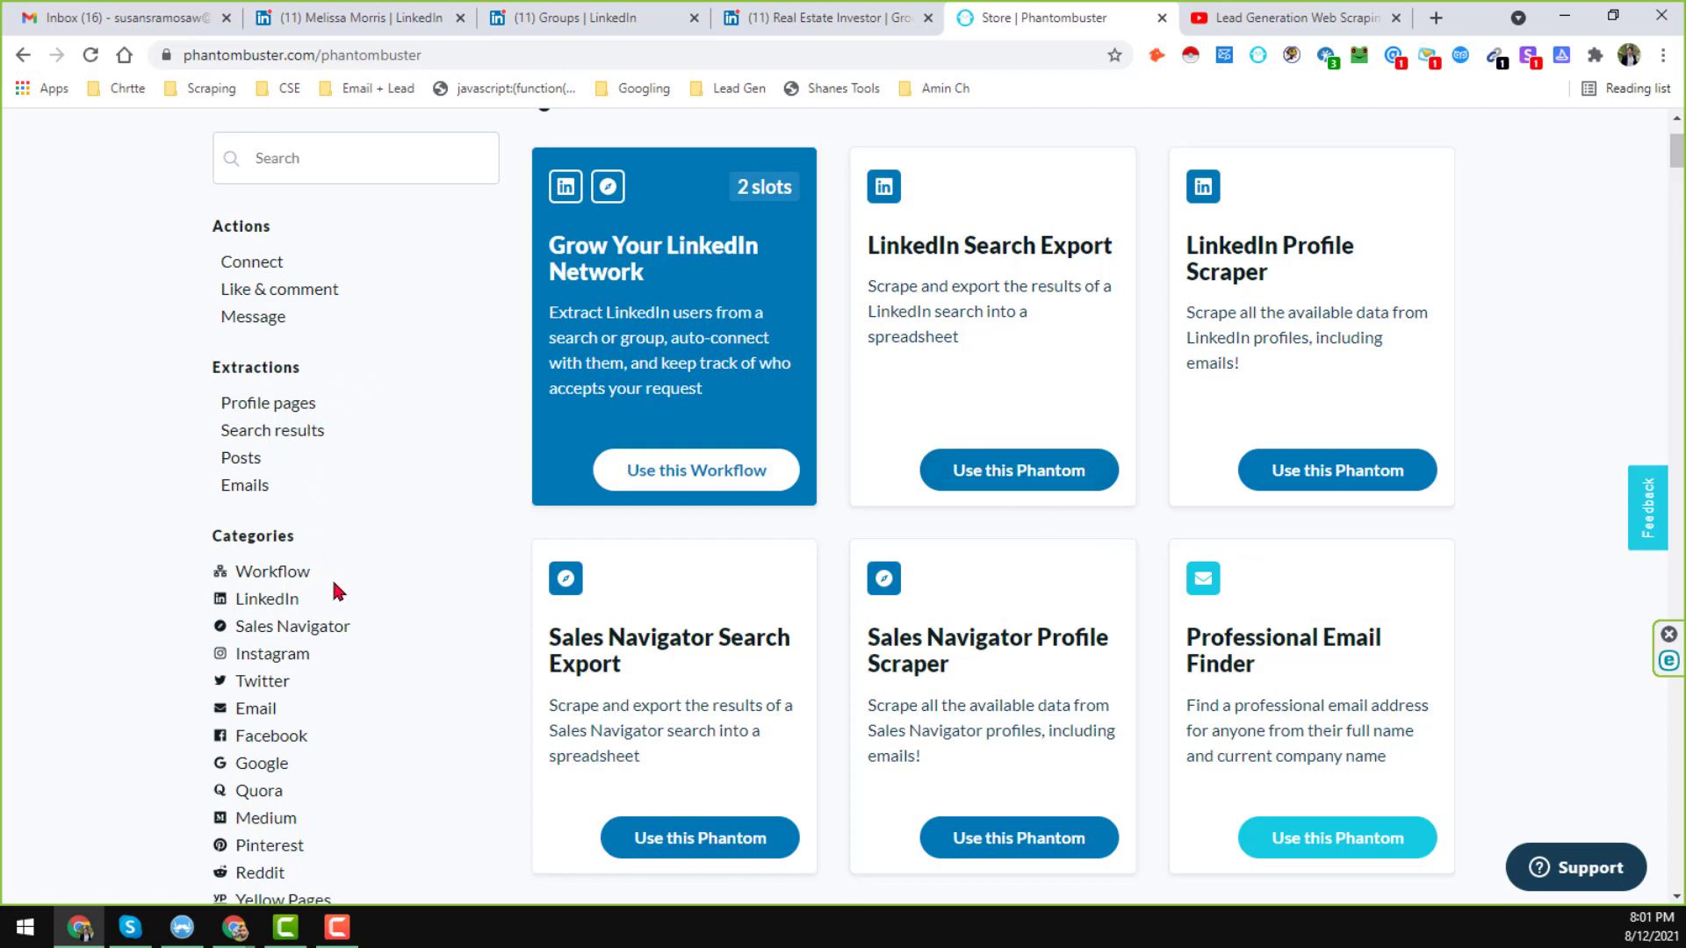
{"action": "left_click", "coordinate": [280, 608]}
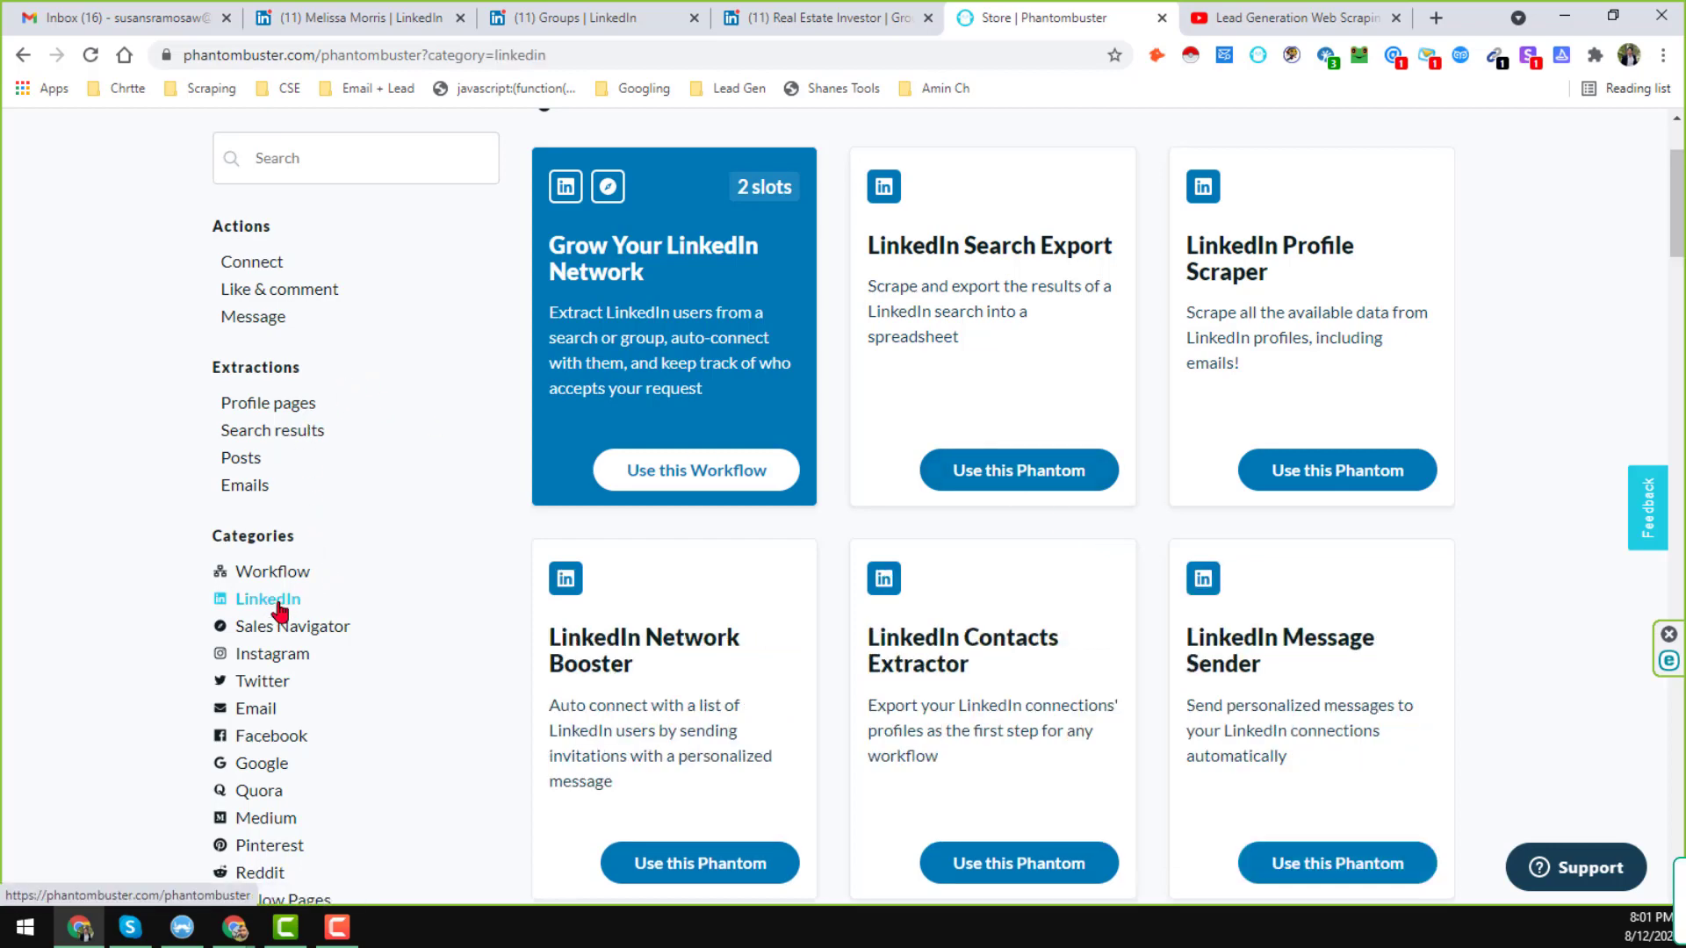
{"action": "scroll", "coordinate": [680, 345], "scroll_direction": "up", "scroll_amount": 2}
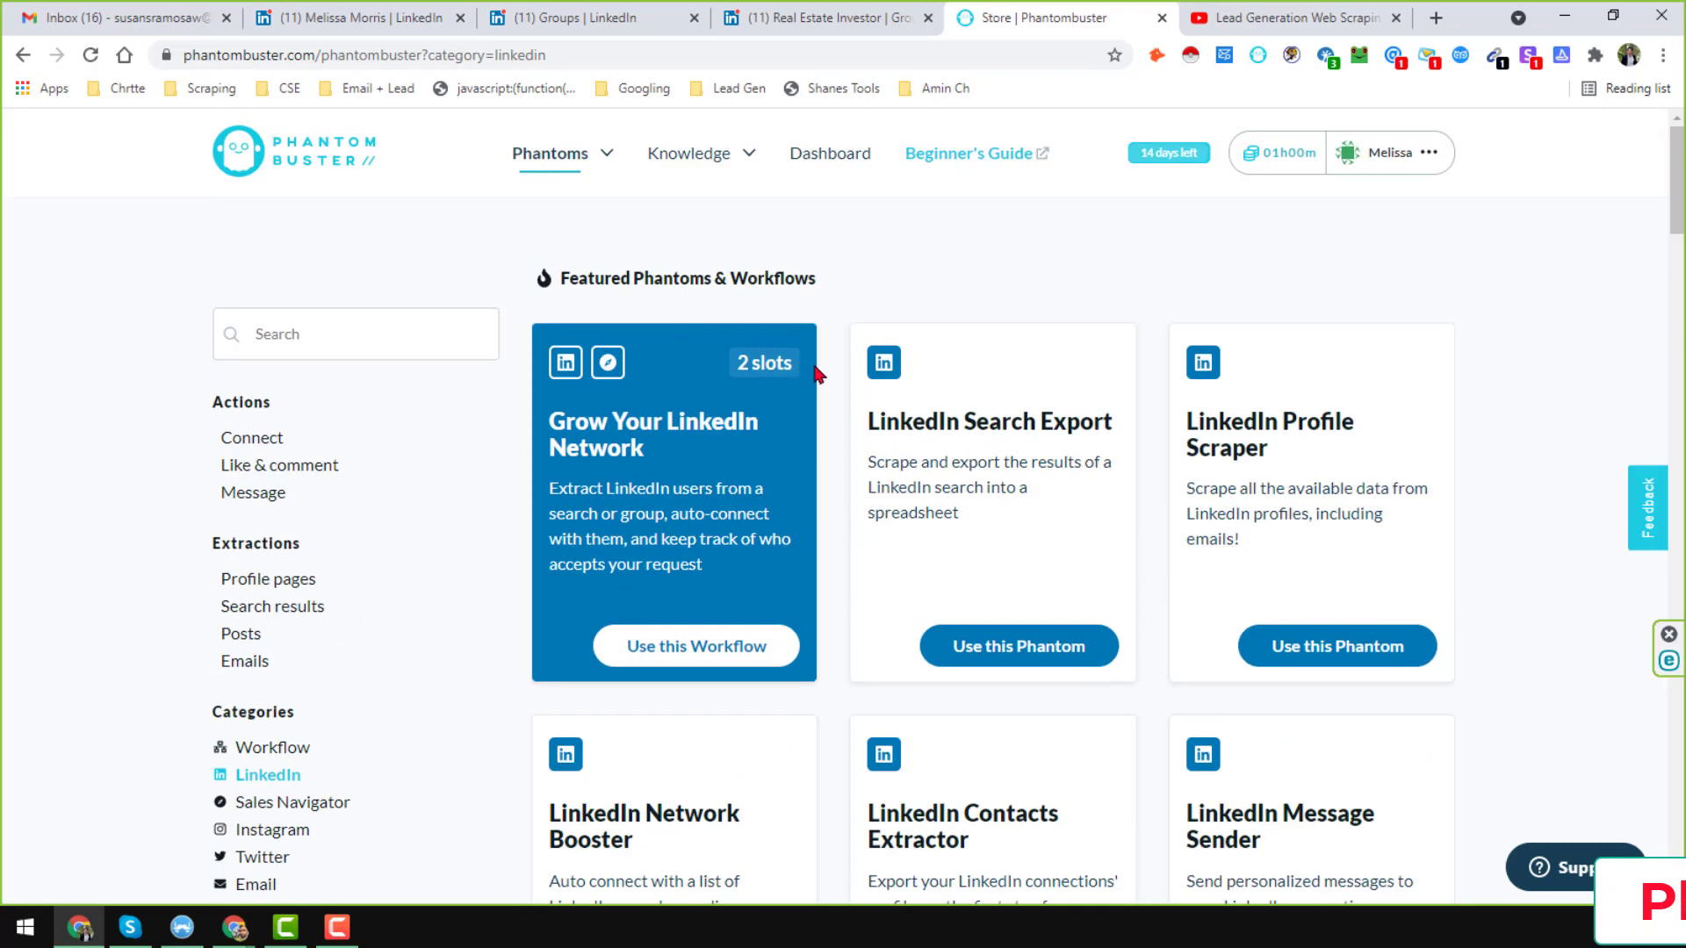
{"action": "scroll", "coordinate": [1341, 508], "scroll_direction": "down", "scroll_amount": 2}
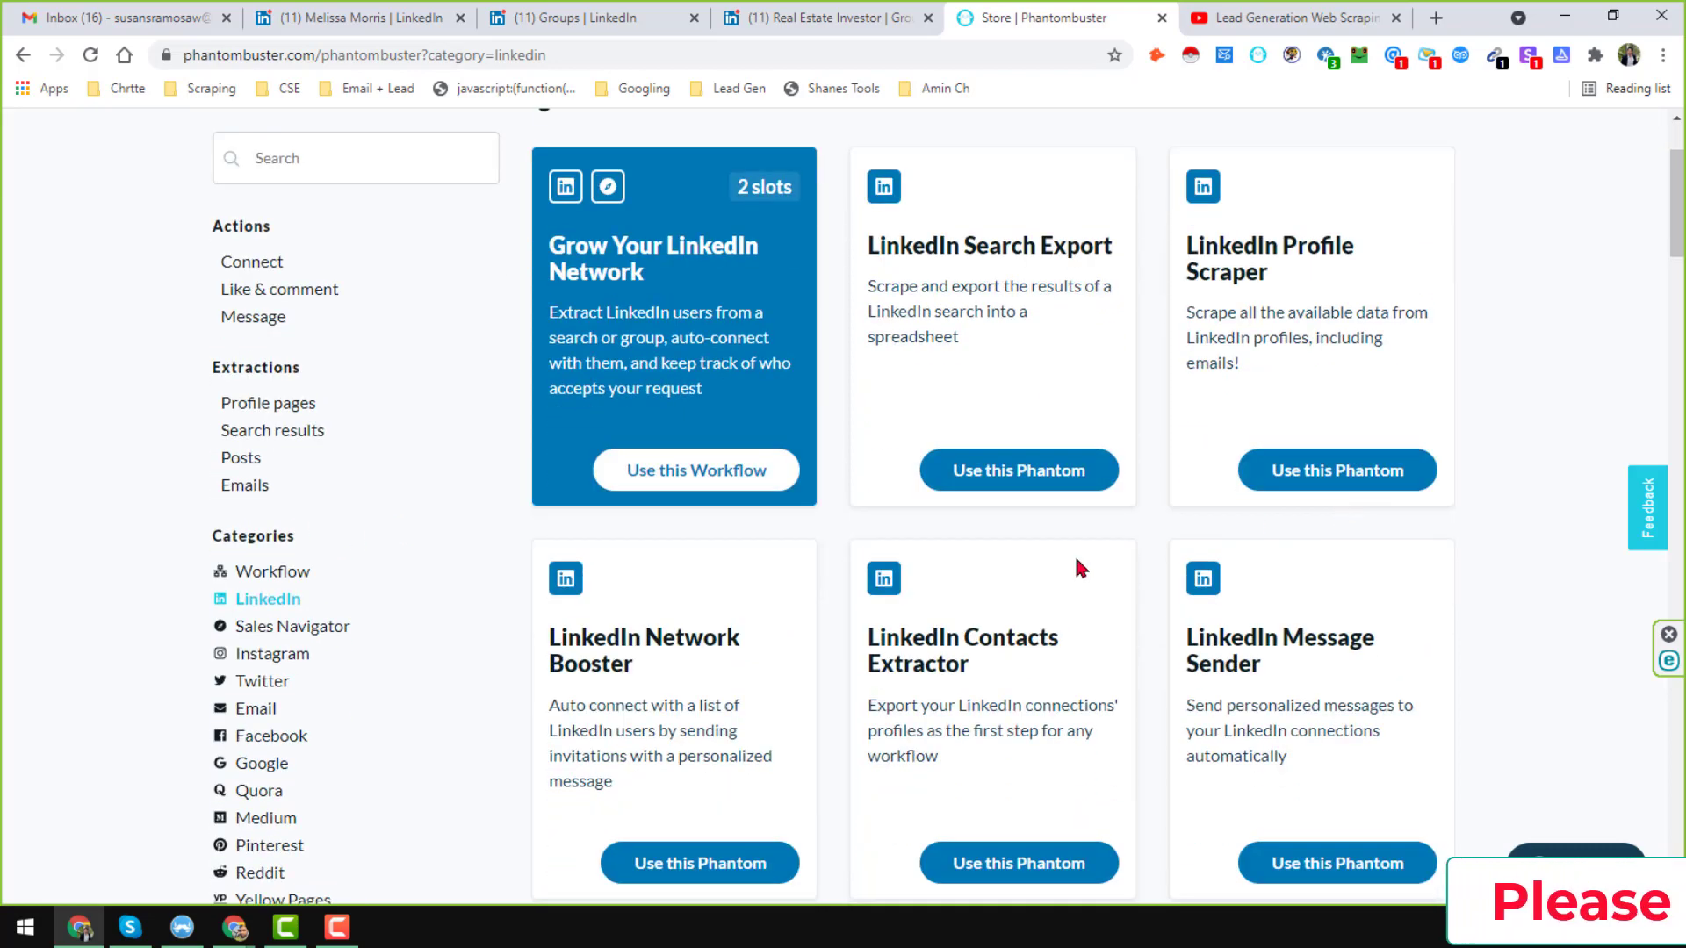
{"action": "scroll", "coordinate": [1073, 553], "scroll_direction": "down", "scroll_amount": 5}
{"action": "scroll", "coordinate": [978, 562], "scroll_direction": "down", "scroll_amount": 1}
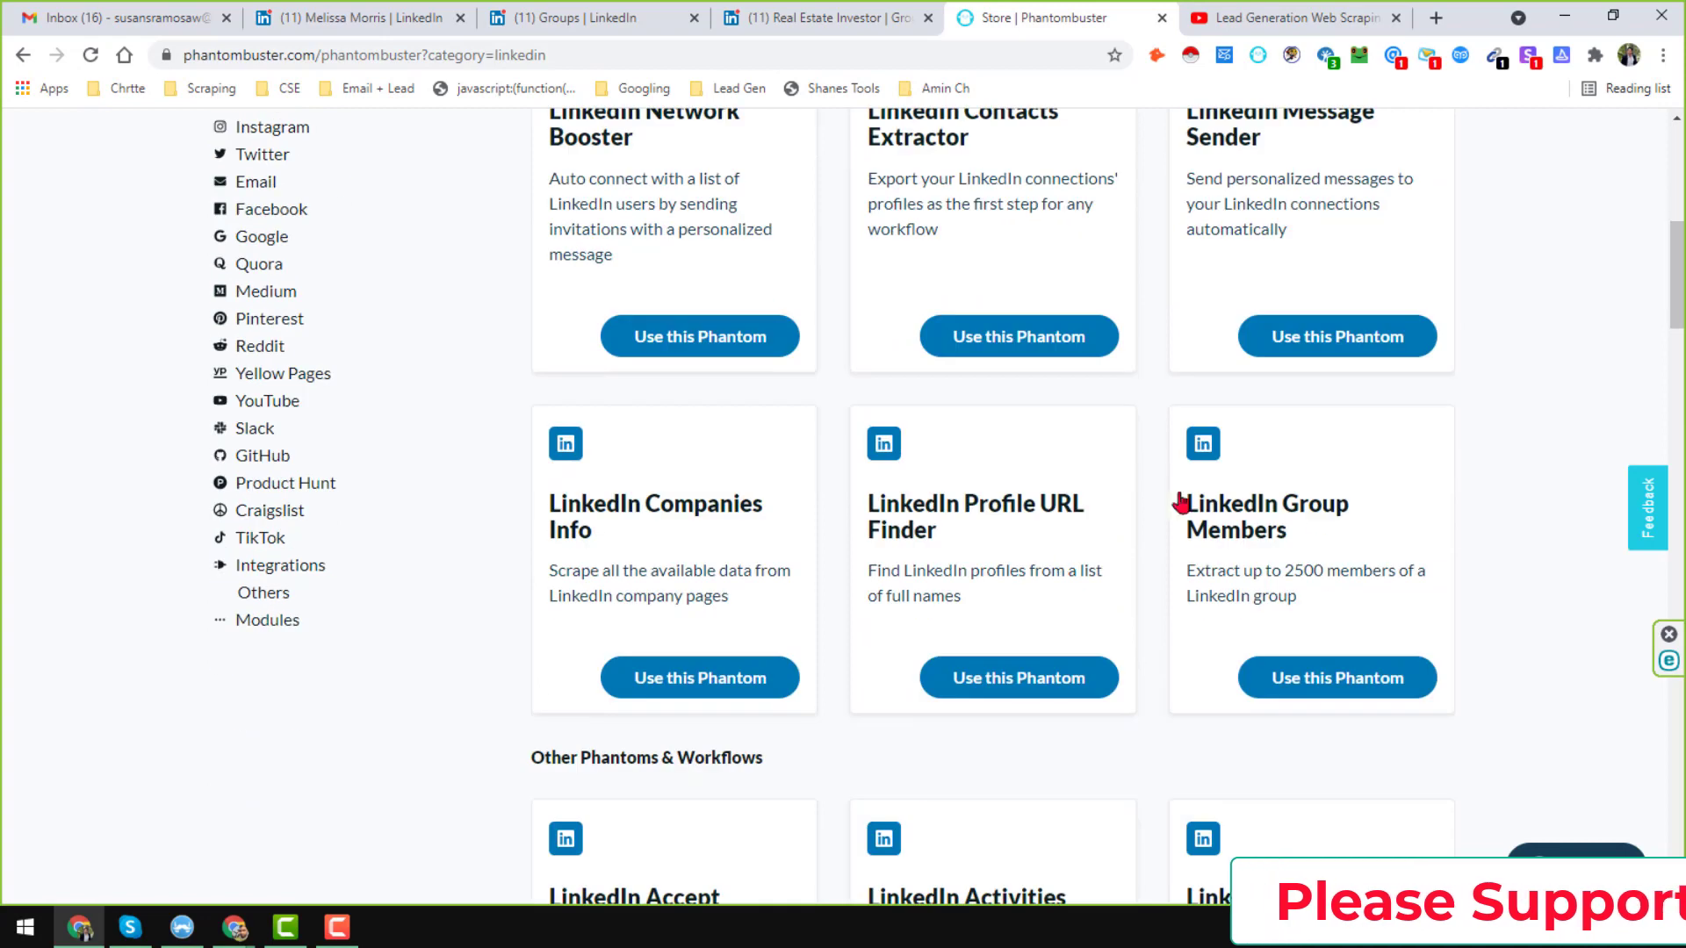
Start the LinkedIn Group Members Phantom and connect it to LinkedIn with the session cookie.
{"action": "left_click", "coordinate": [1366, 689]}
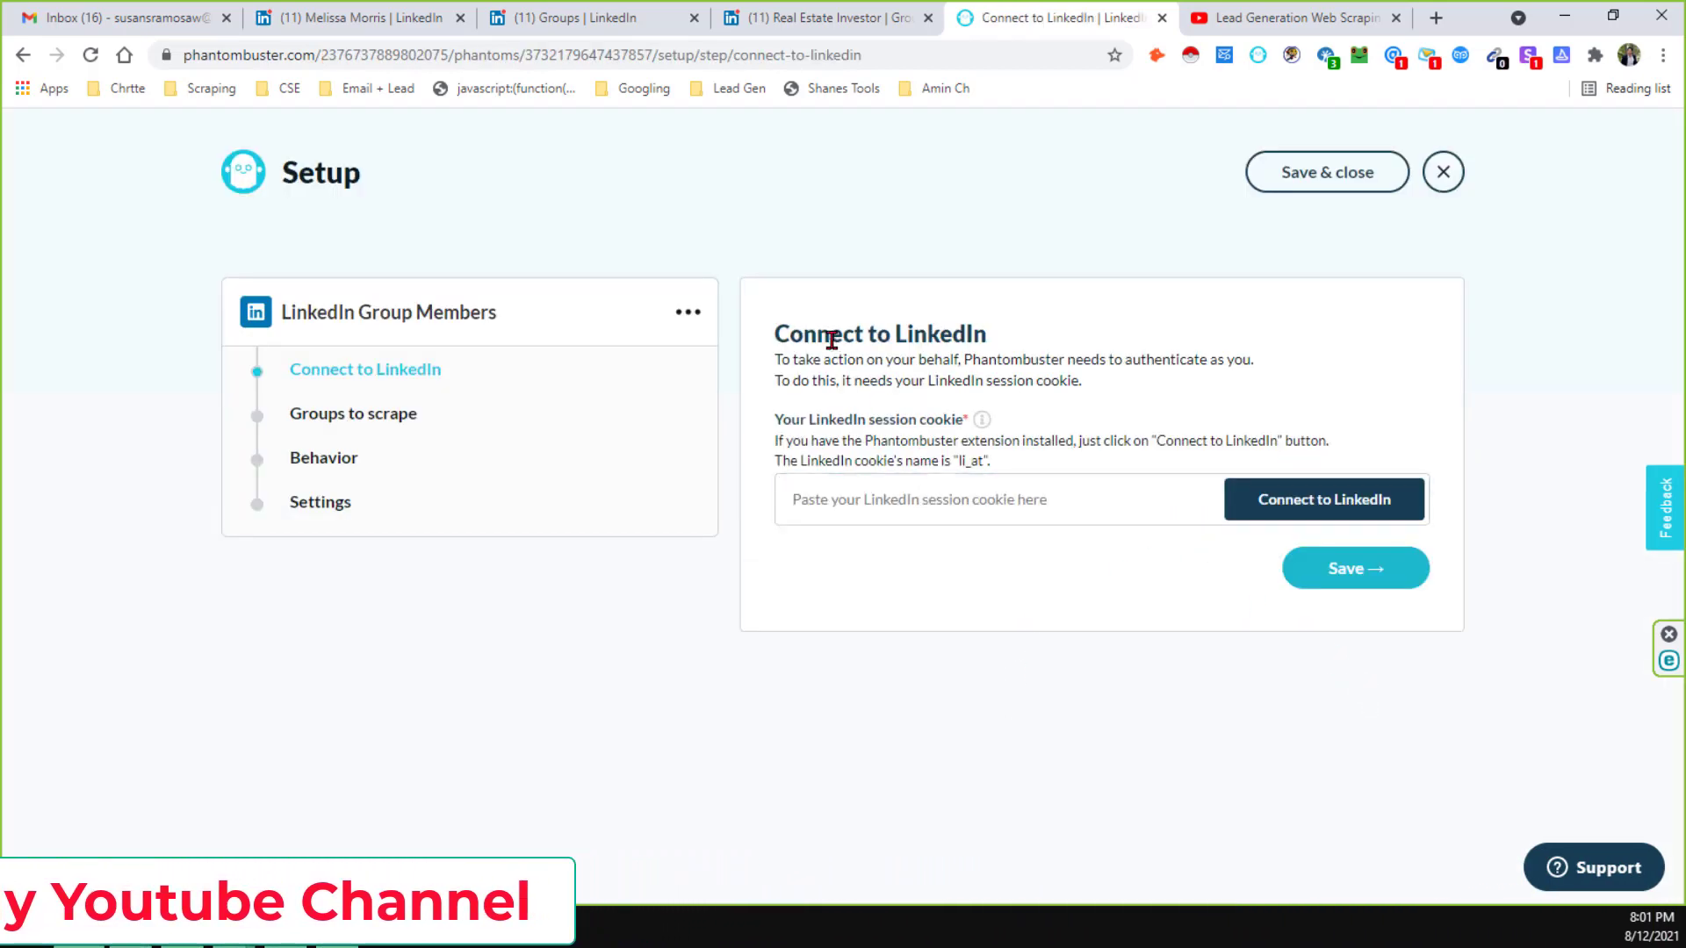
{"action": "left_click", "coordinate": [1106, 507]}
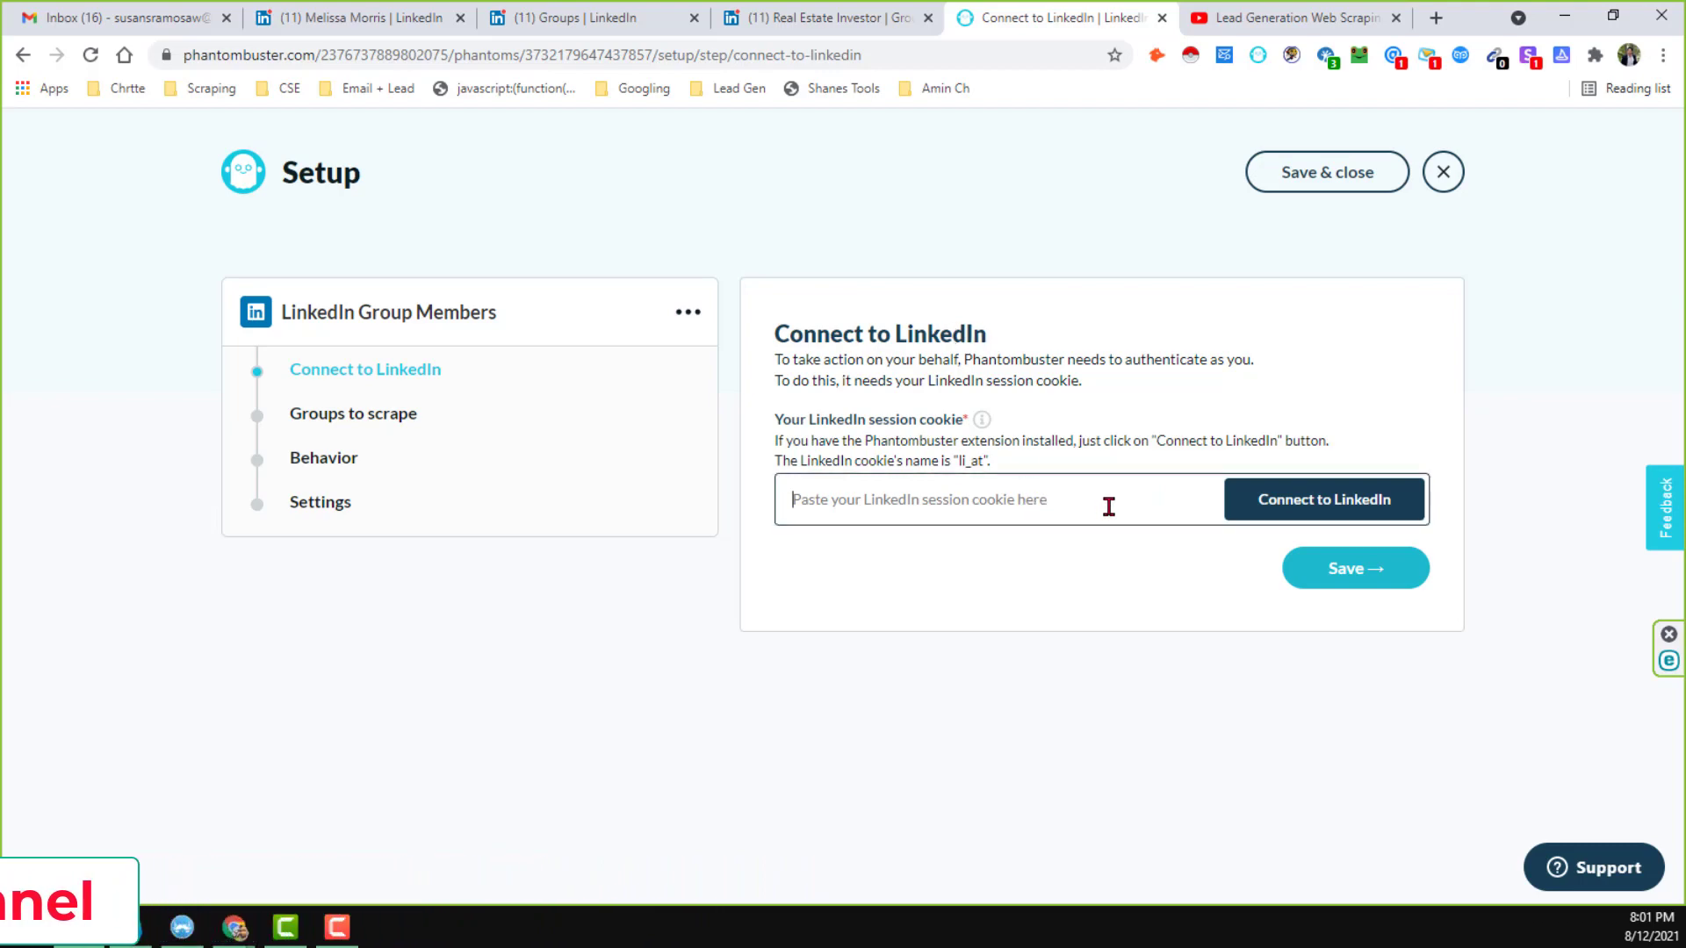
{"action": "left_click", "coordinate": [1362, 522]}
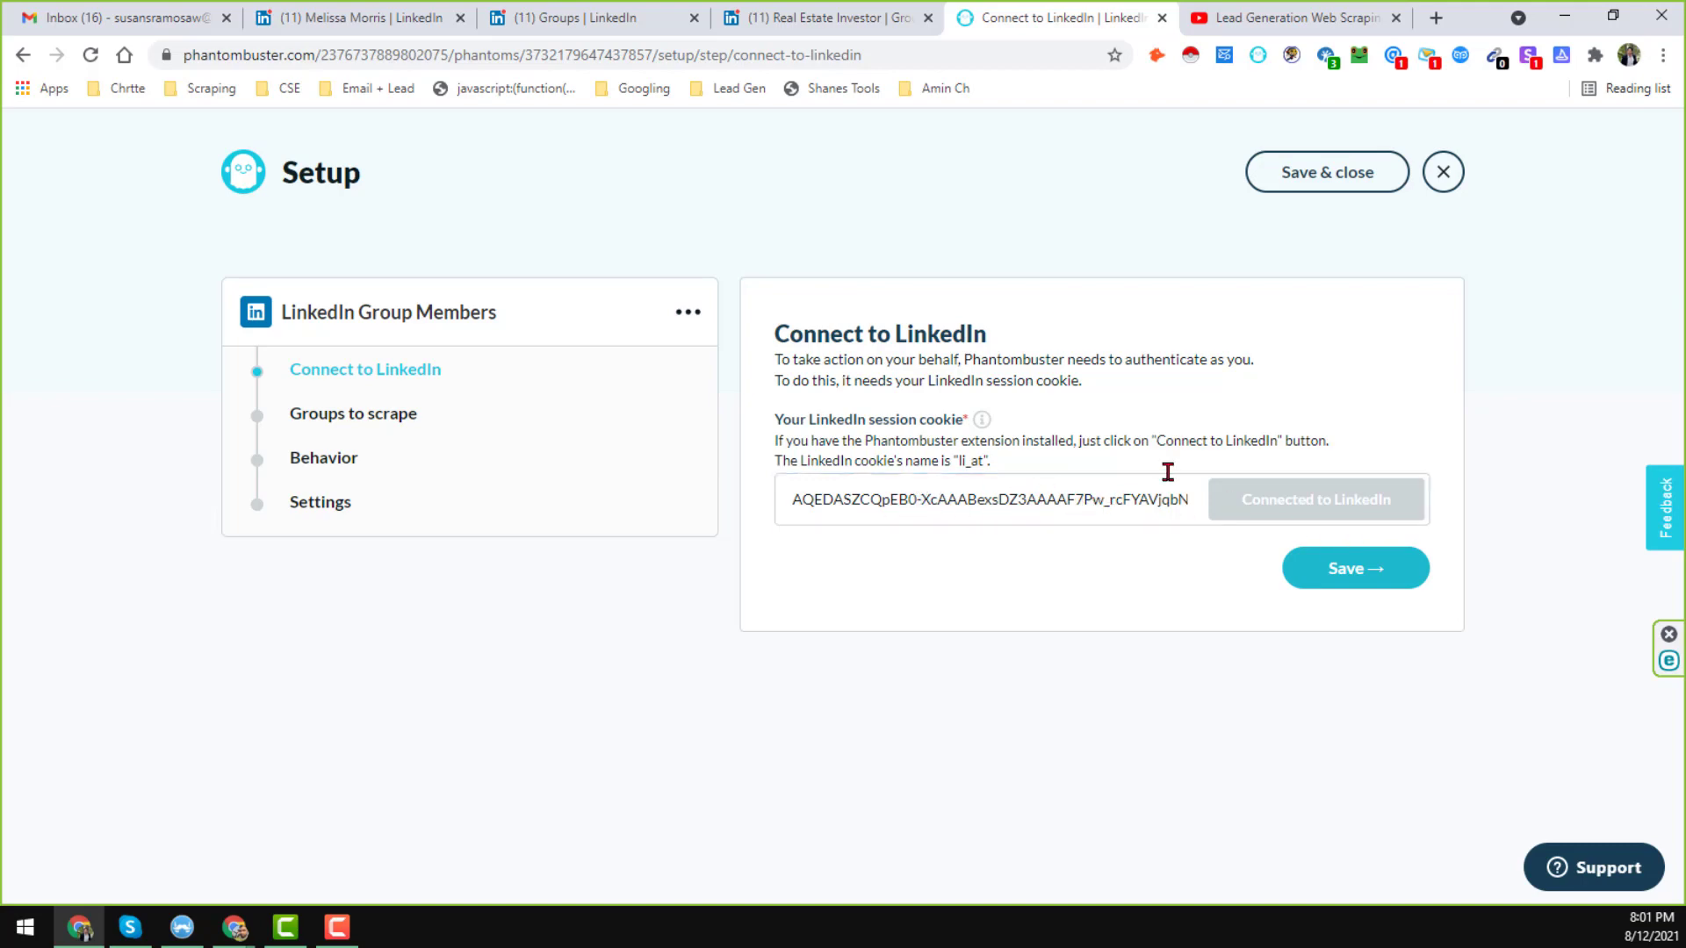
{"action": "left_click", "coordinate": [1330, 571]}
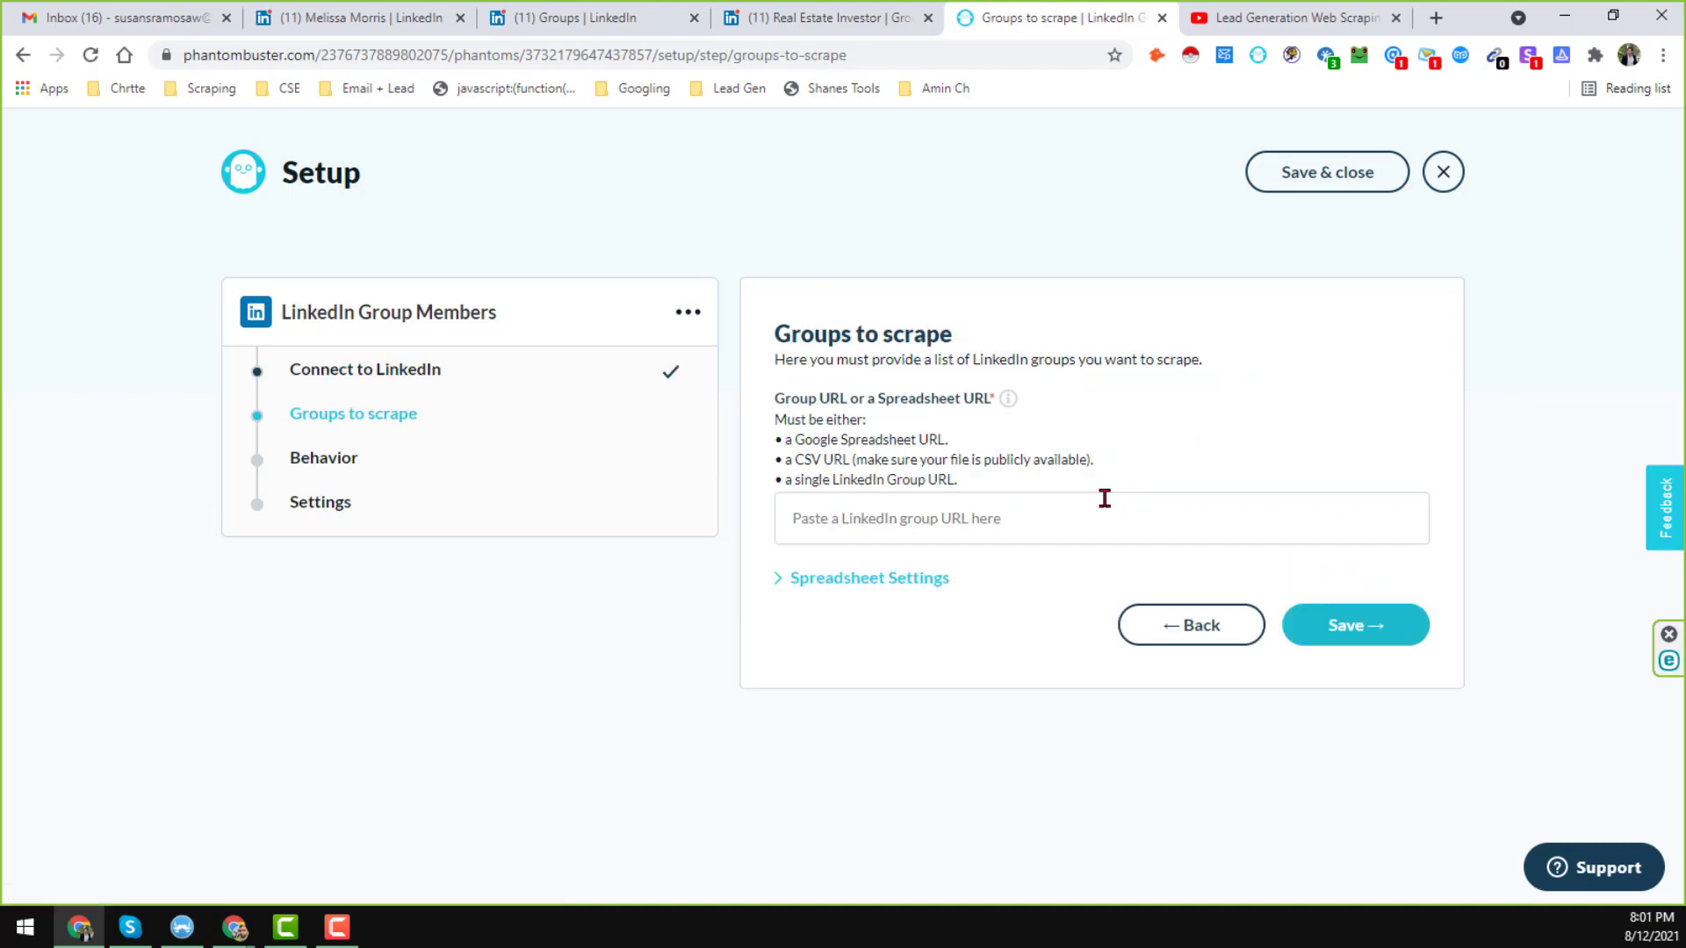
Paste the Real Estate Investor group URL from LinkedIn into the group URL field and save.
{"action": "left_click", "coordinate": [1095, 503]}
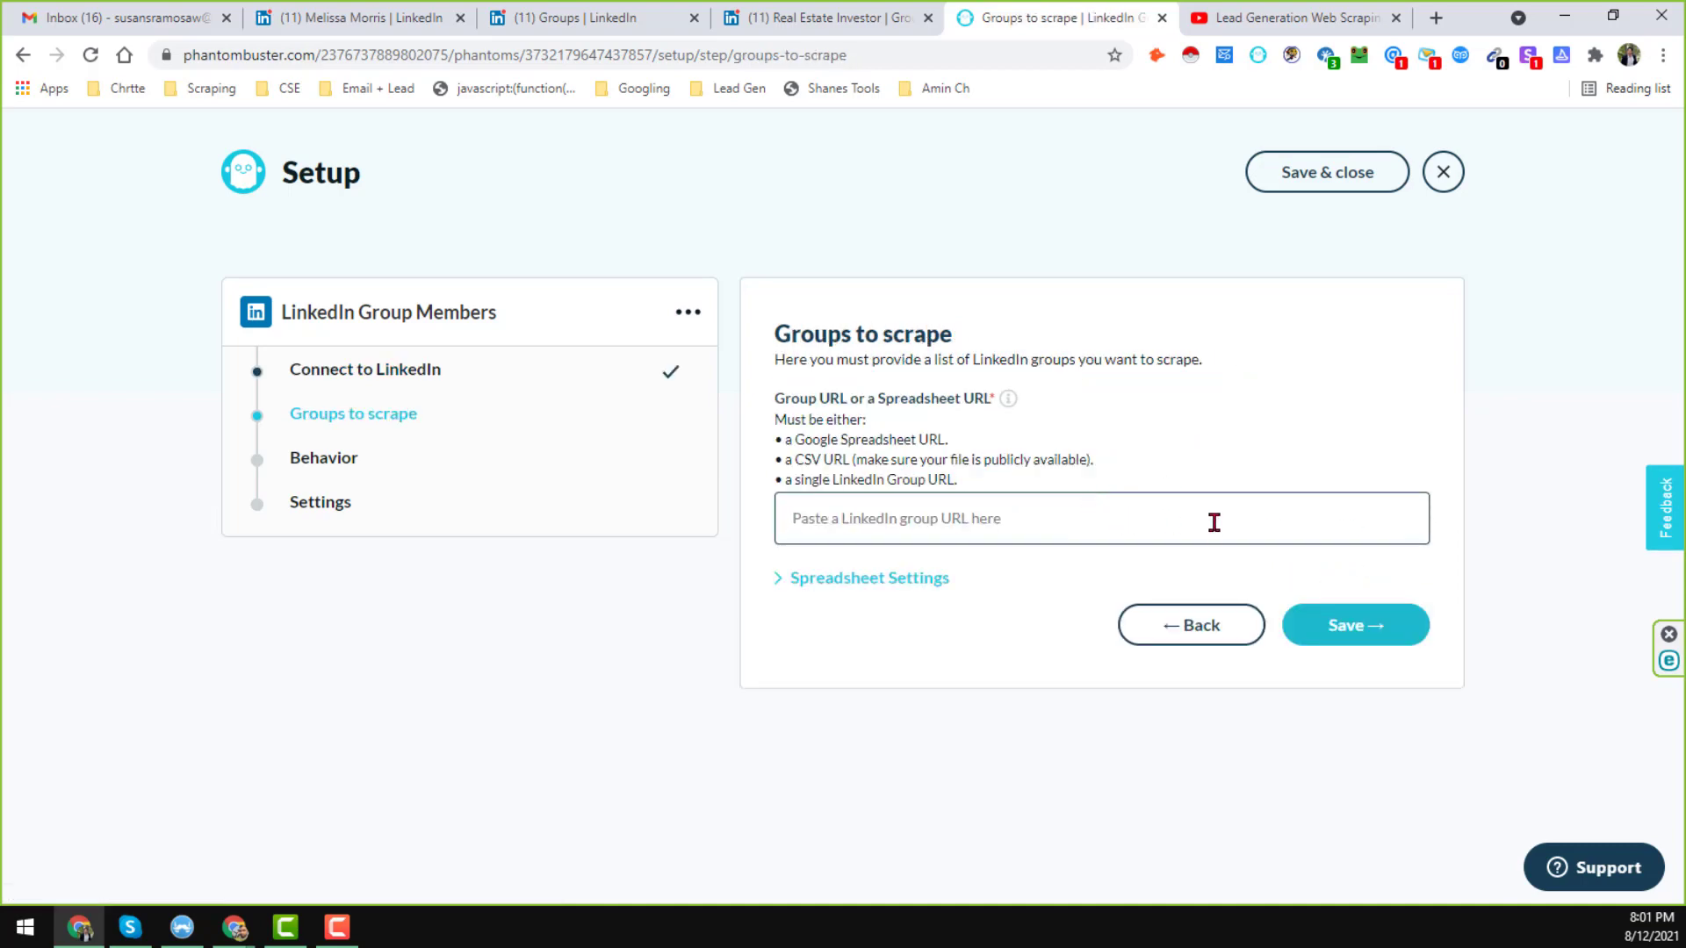
{"action": "left_click", "coordinate": [843, 17]}
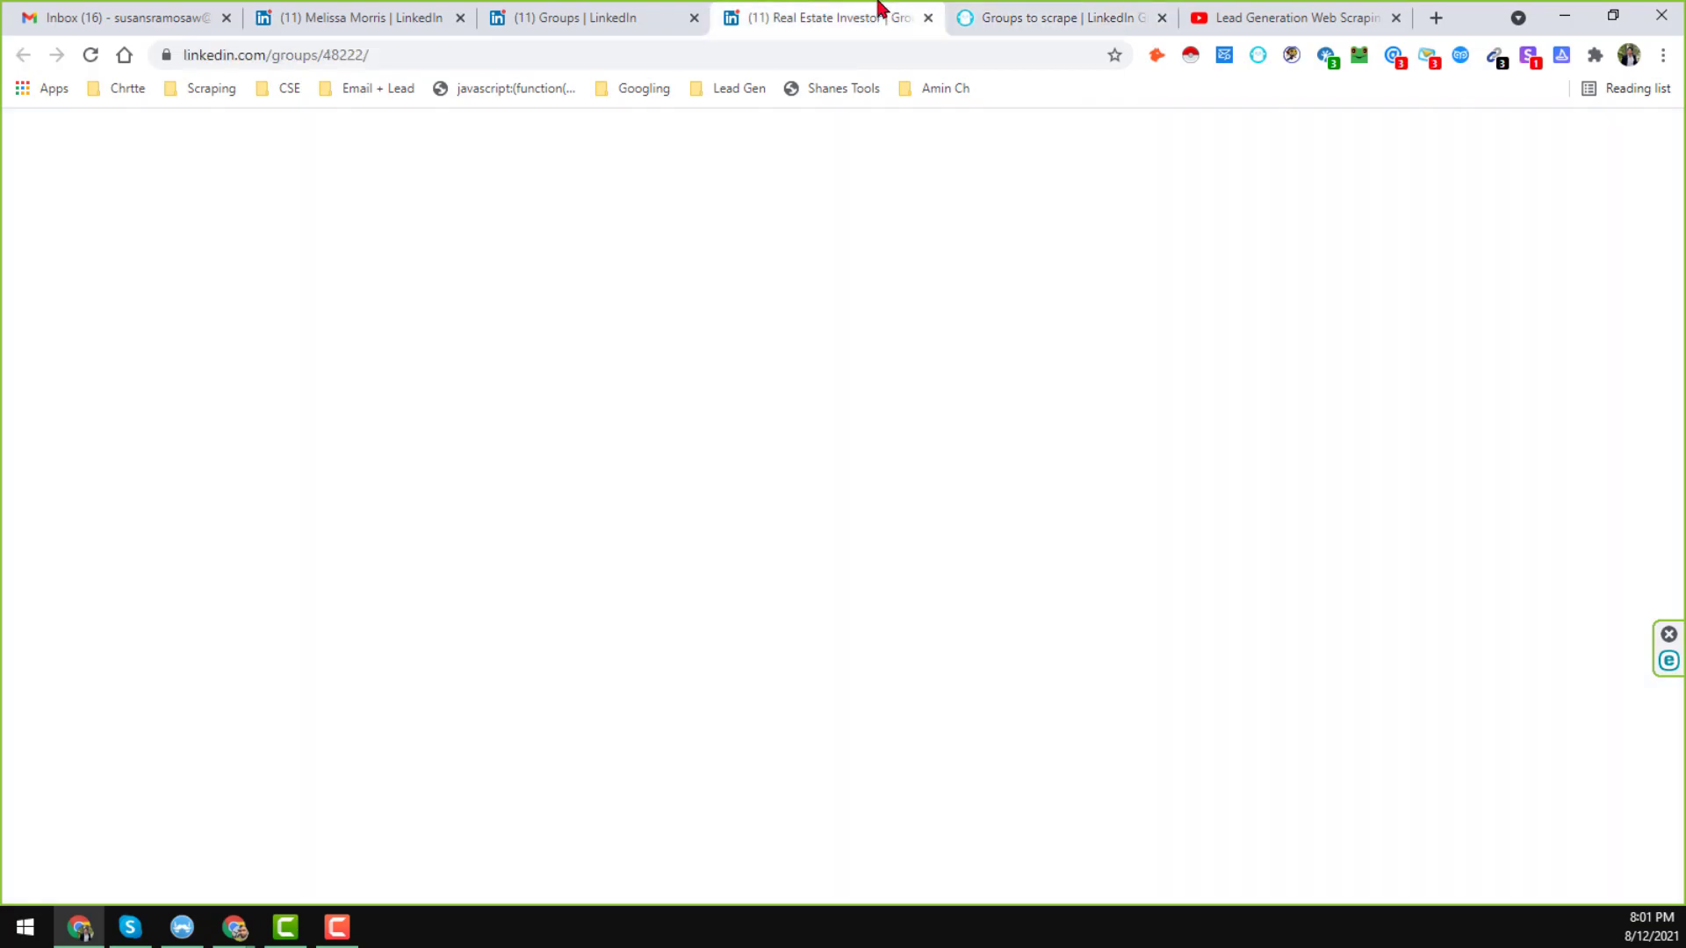
{"action": "left_click", "coordinate": [839, 55]}
{"action": "key", "text": "ctrl+c"}
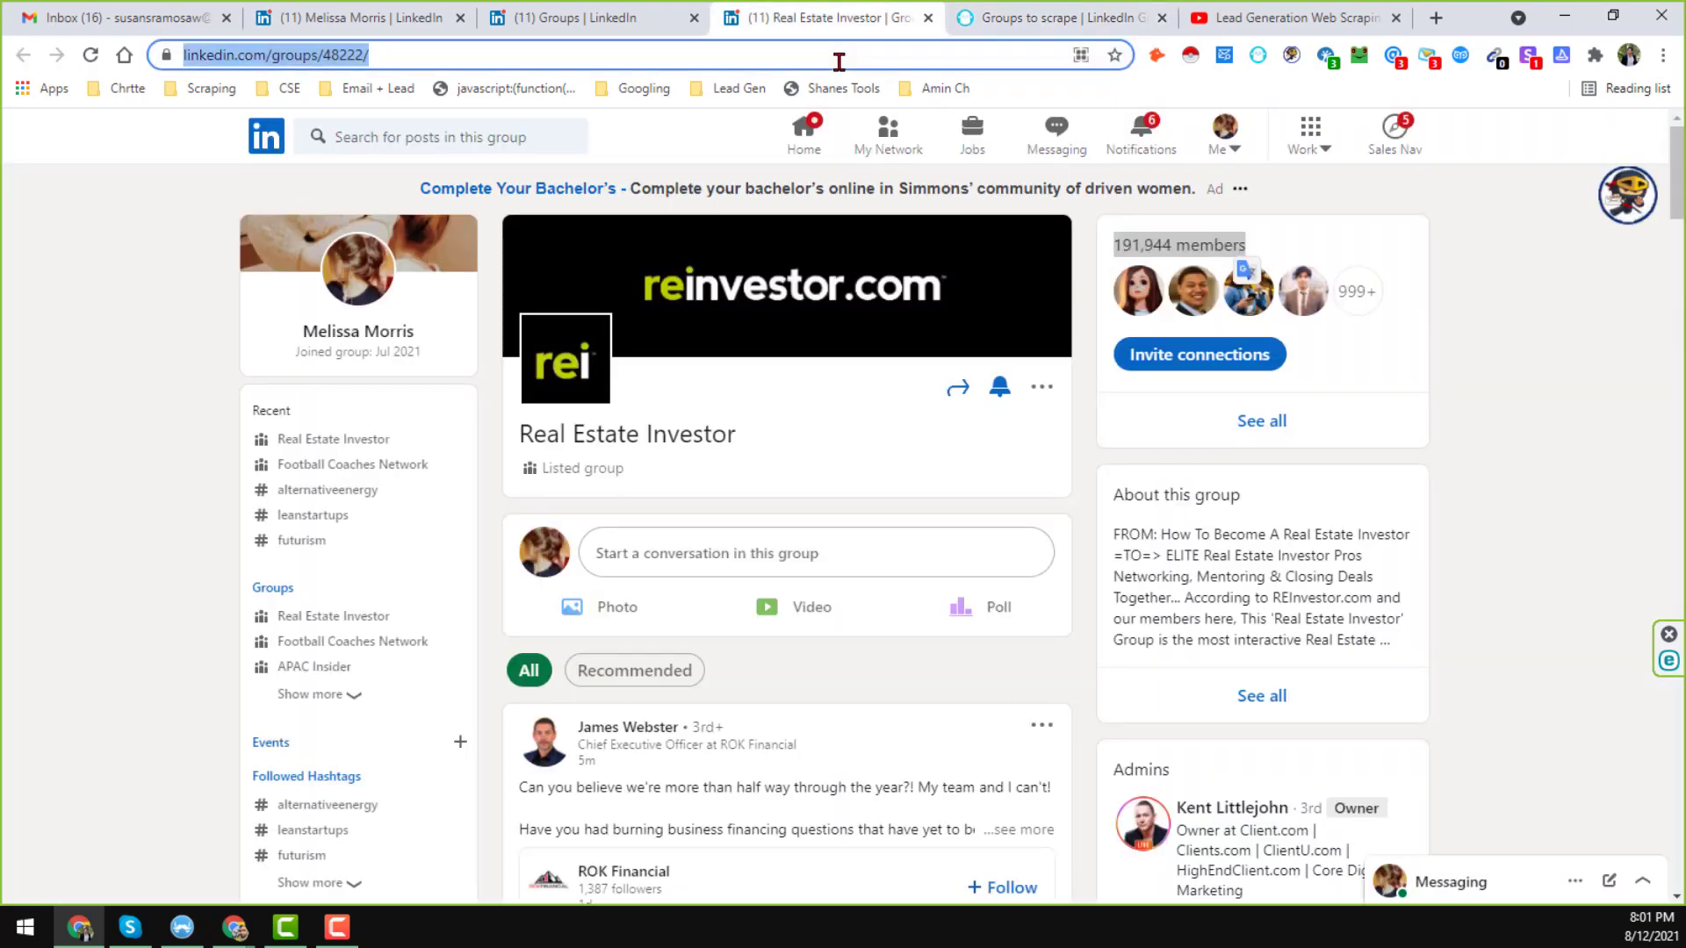
{"action": "left_click", "coordinate": [1010, 17]}
{"action": "left_click", "coordinate": [838, 13]}
{"action": "left_click", "coordinate": [1076, 21]}
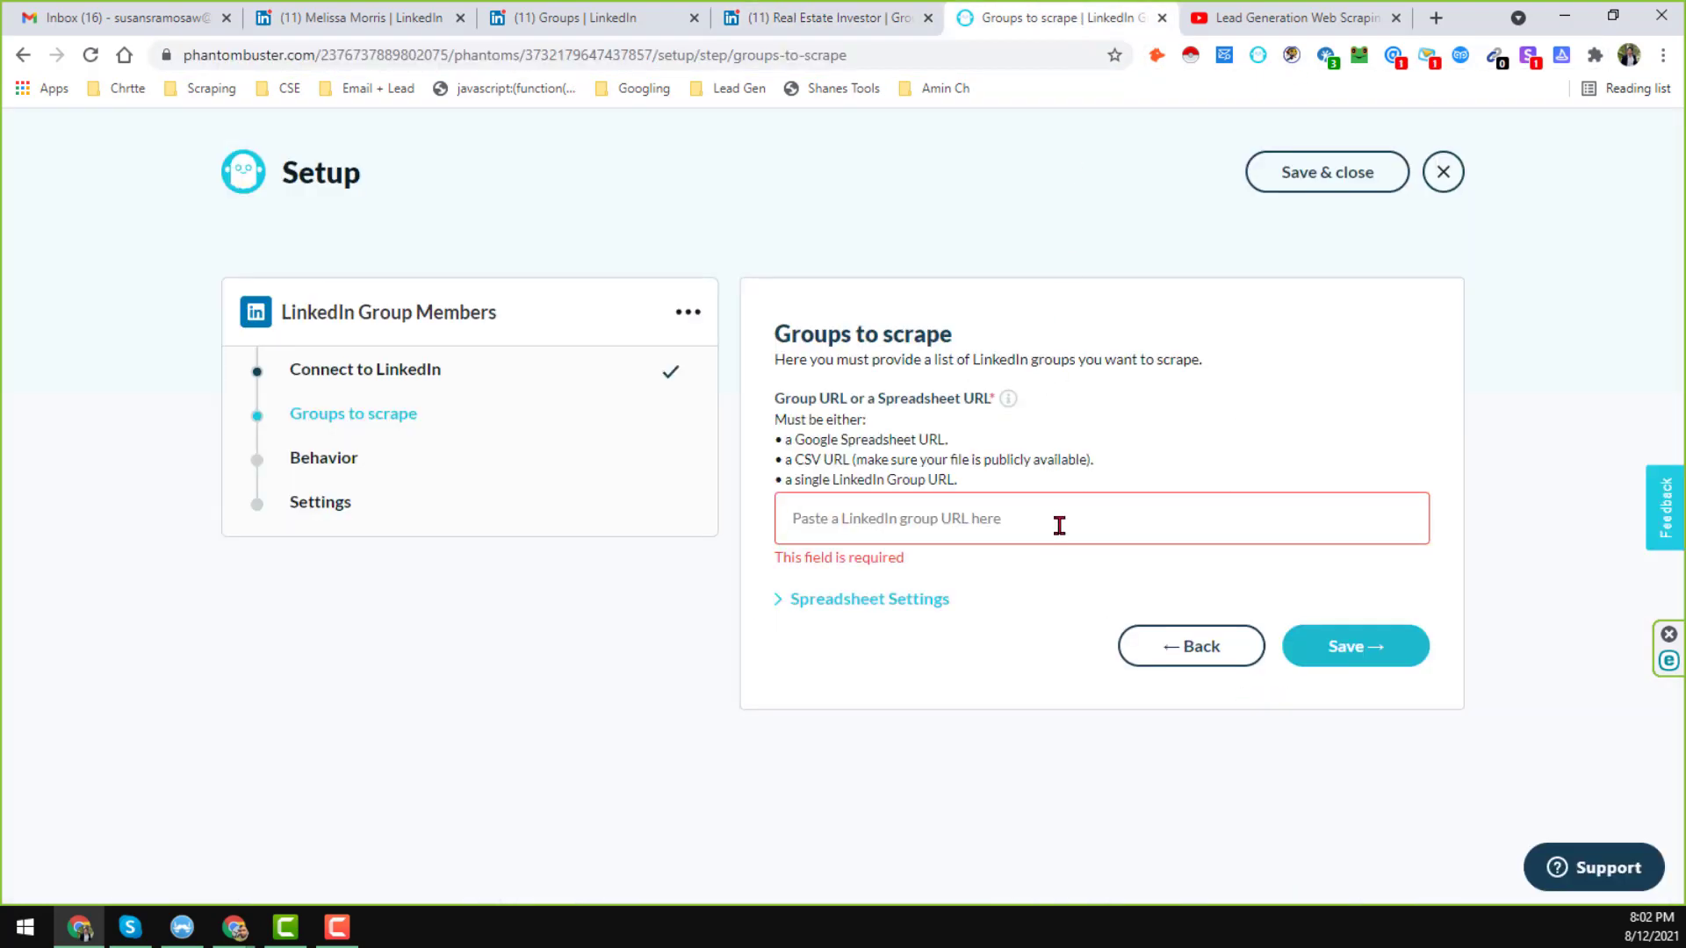
{"action": "key", "text": "ctrl+v"}
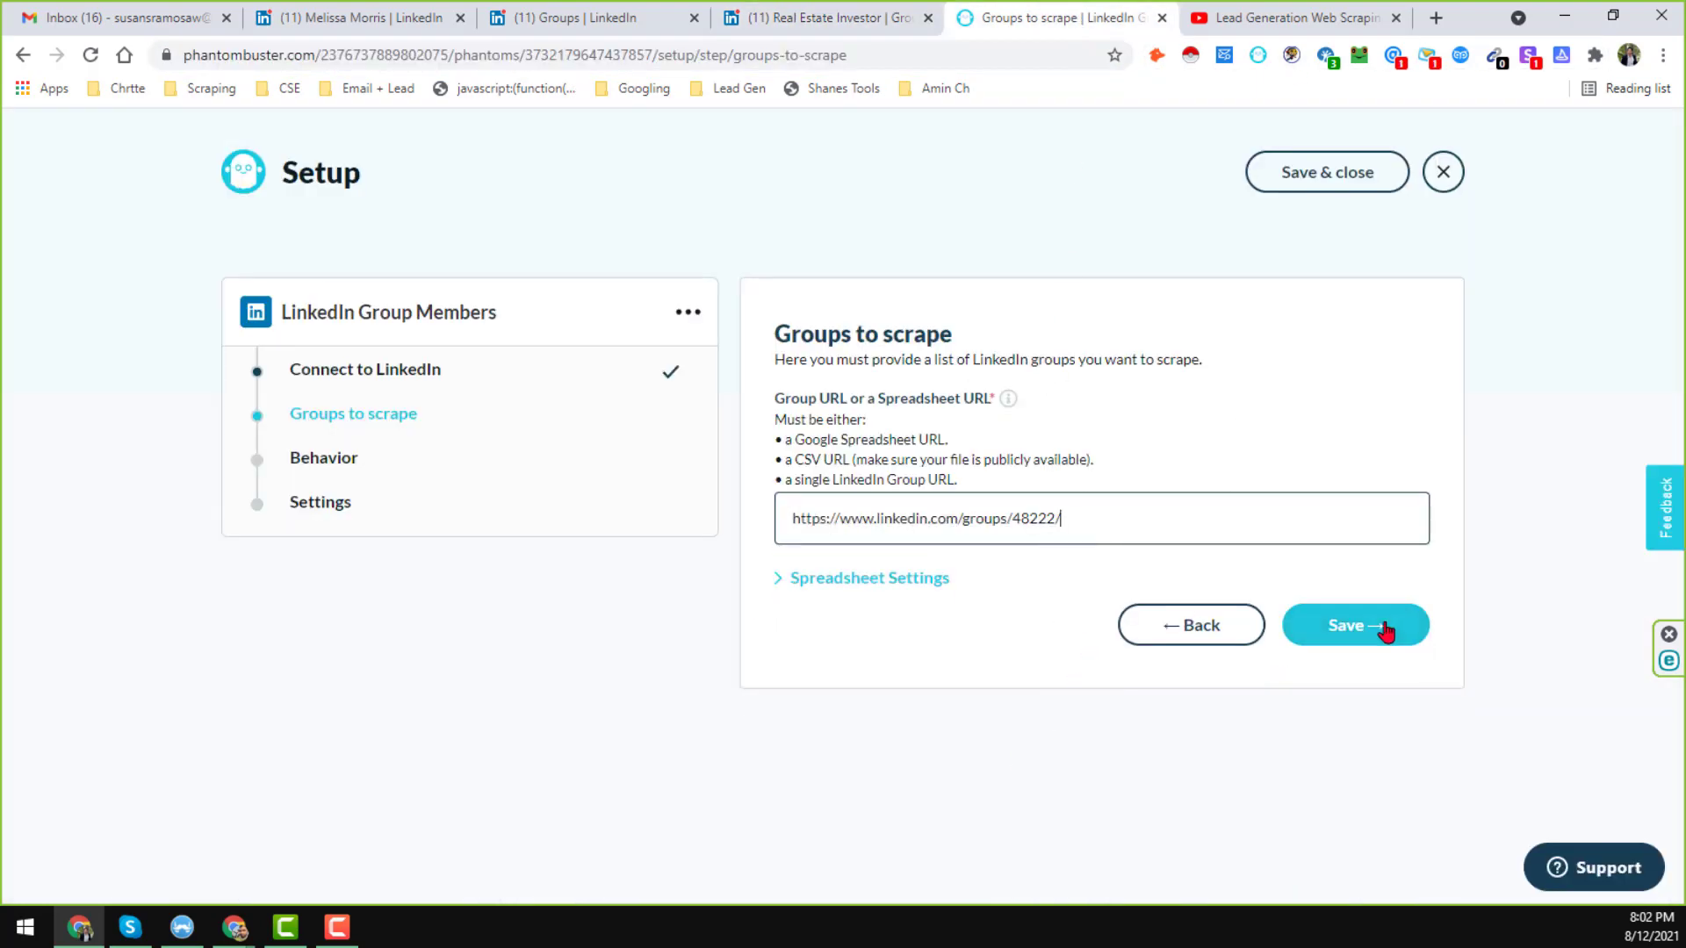
{"action": "left_click", "coordinate": [1361, 629]}
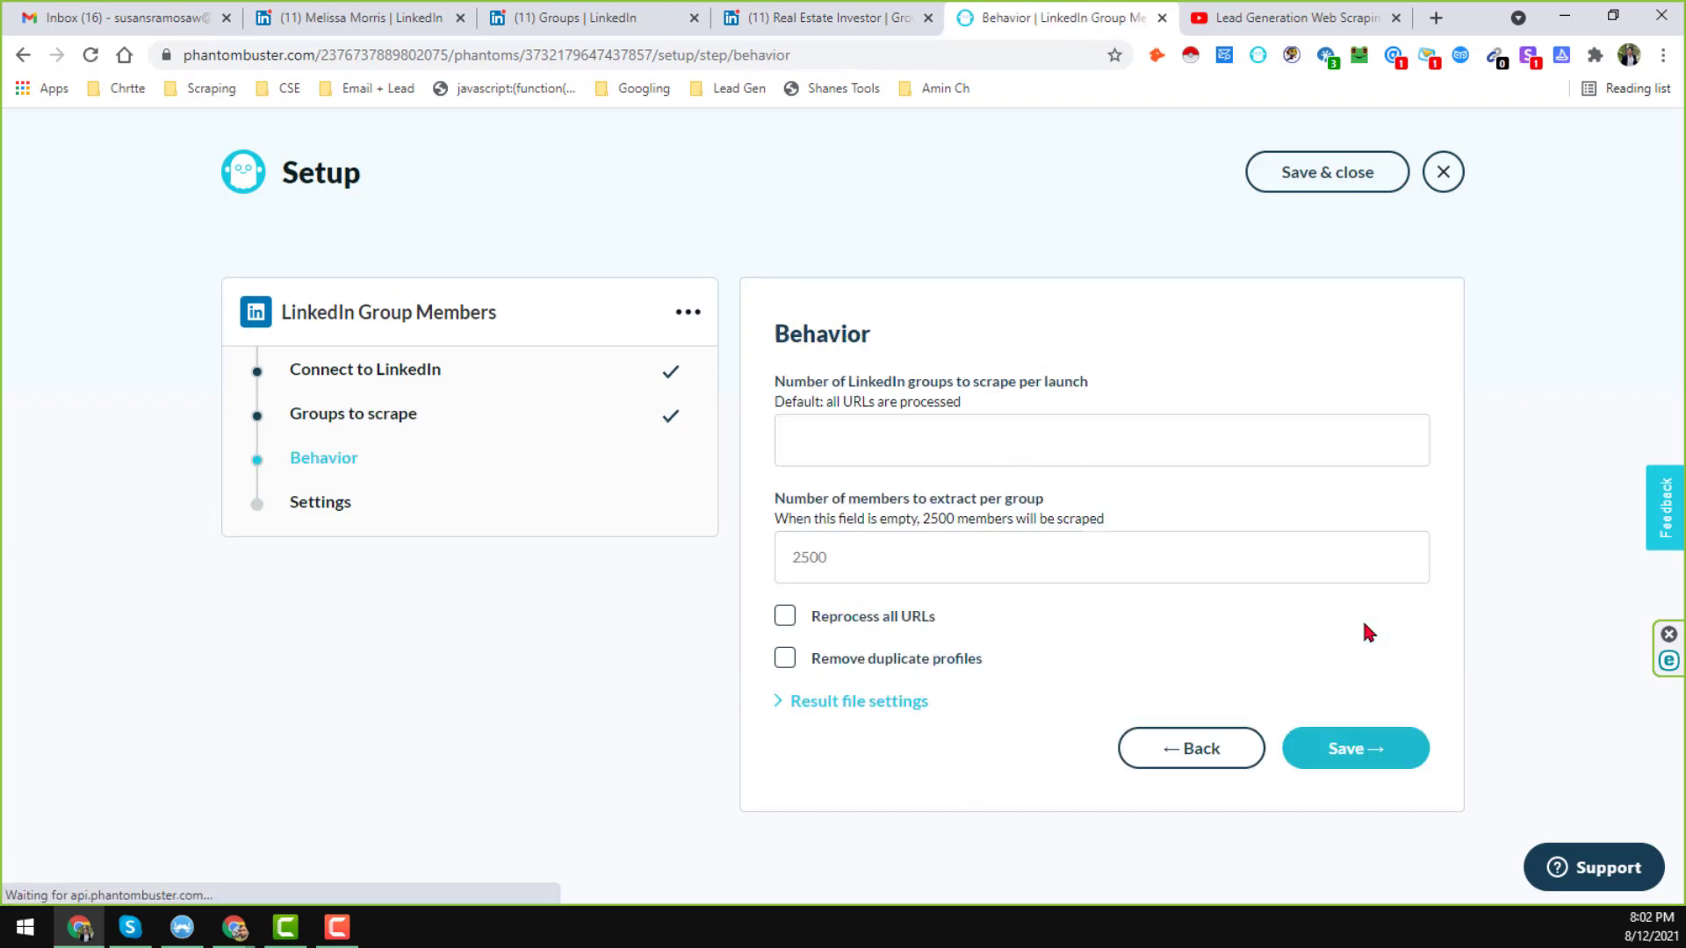
Set groups per launch to 1 after checking the group's member count on LinkedIn.
{"action": "left_click", "coordinate": [1071, 453]}
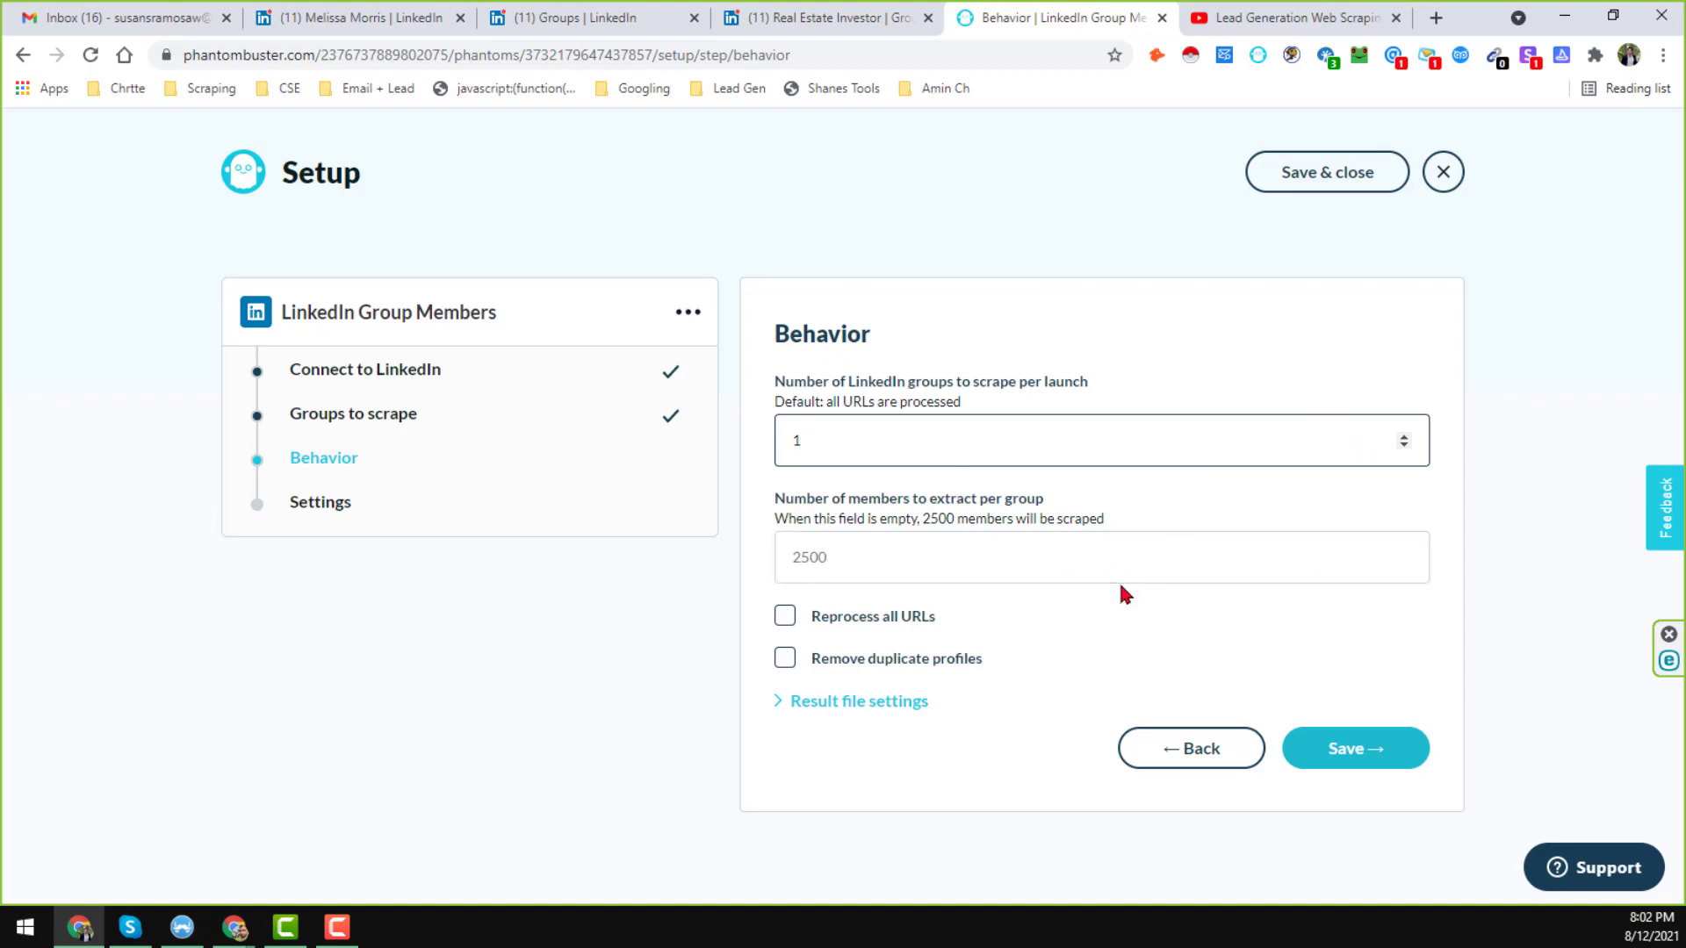
{"action": "left_click", "coordinate": [835, 20]}
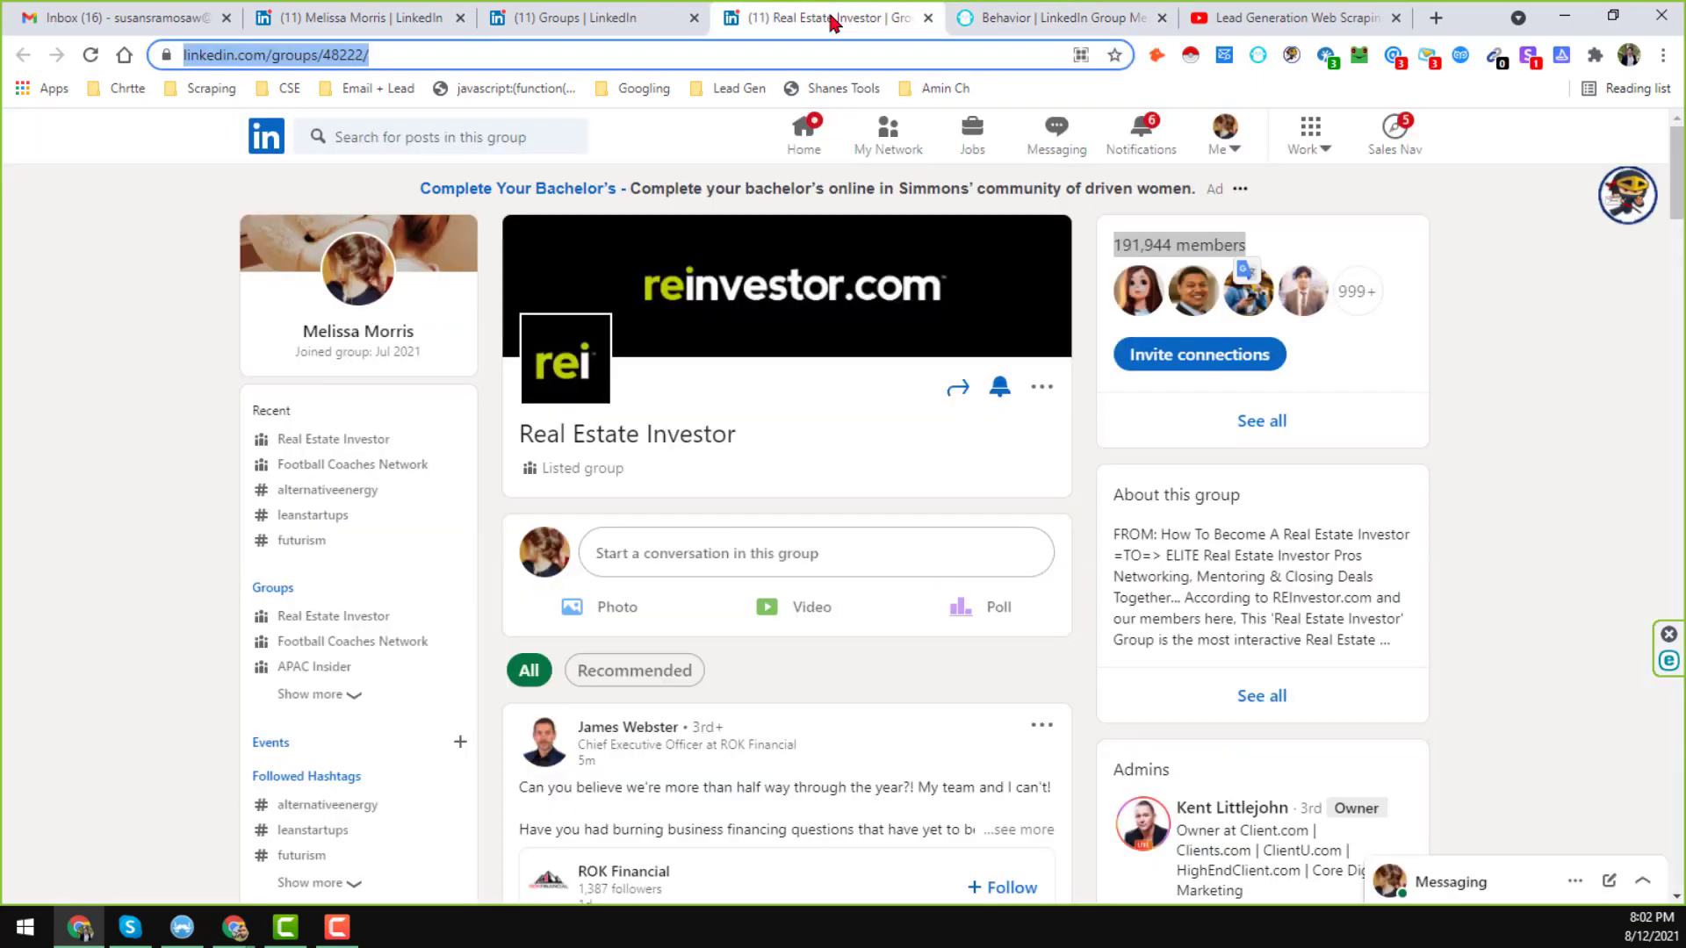
{"action": "left_click", "coordinate": [1125, 244]}
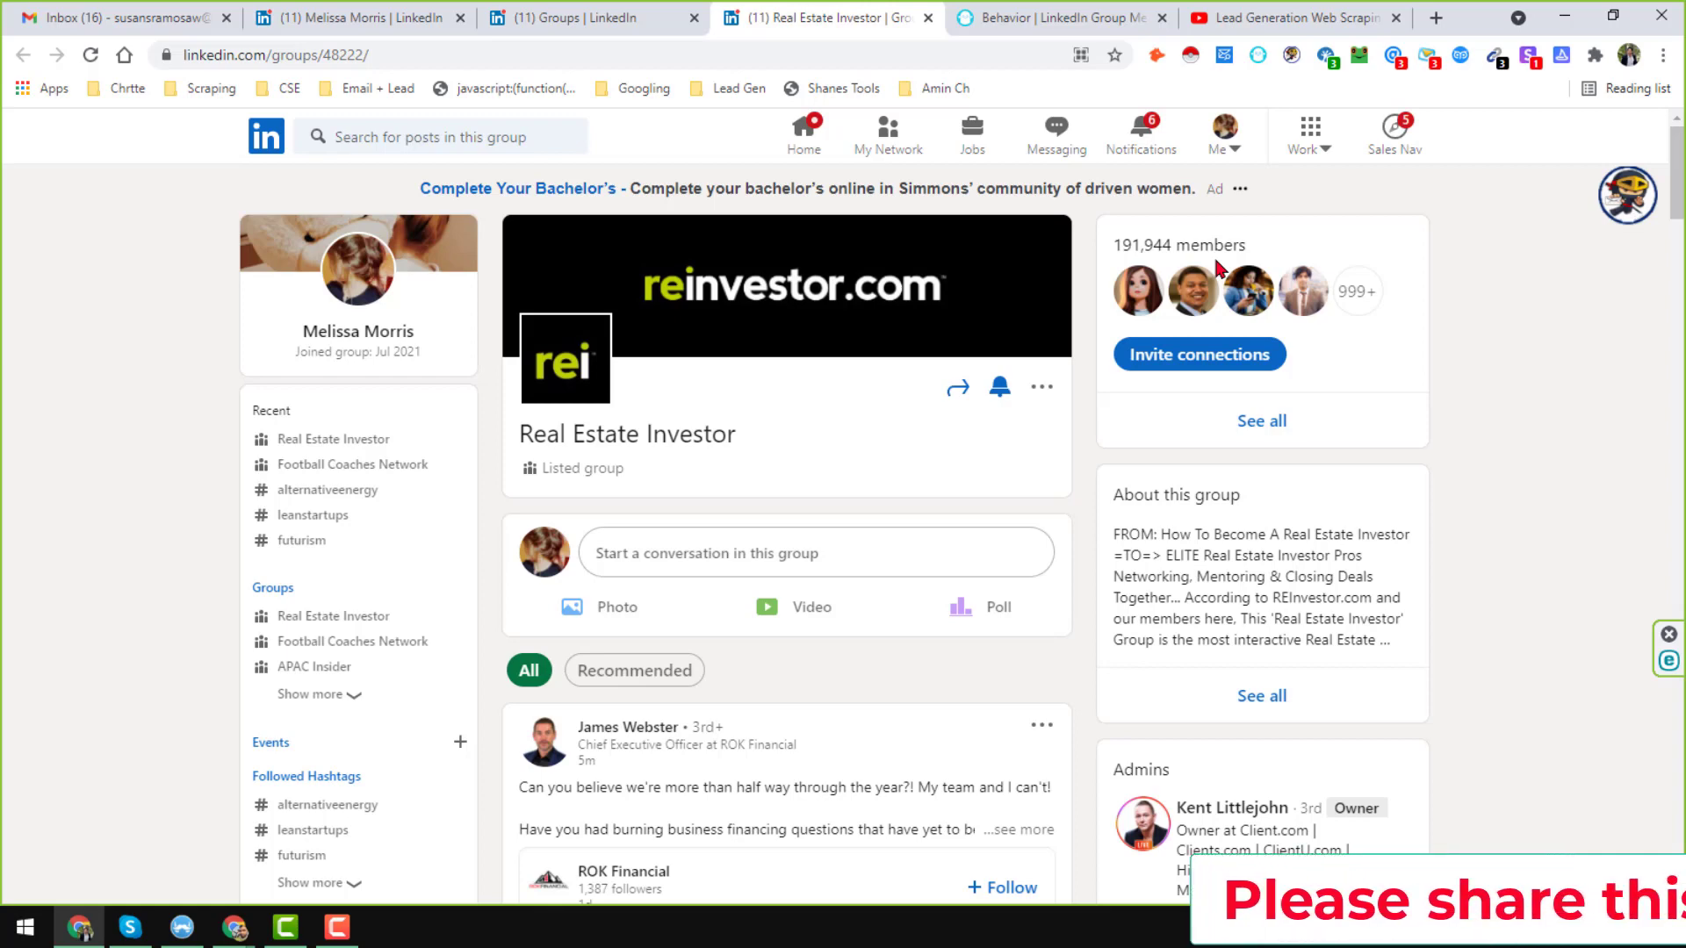
{"action": "left_click", "coordinate": [1039, 17]}
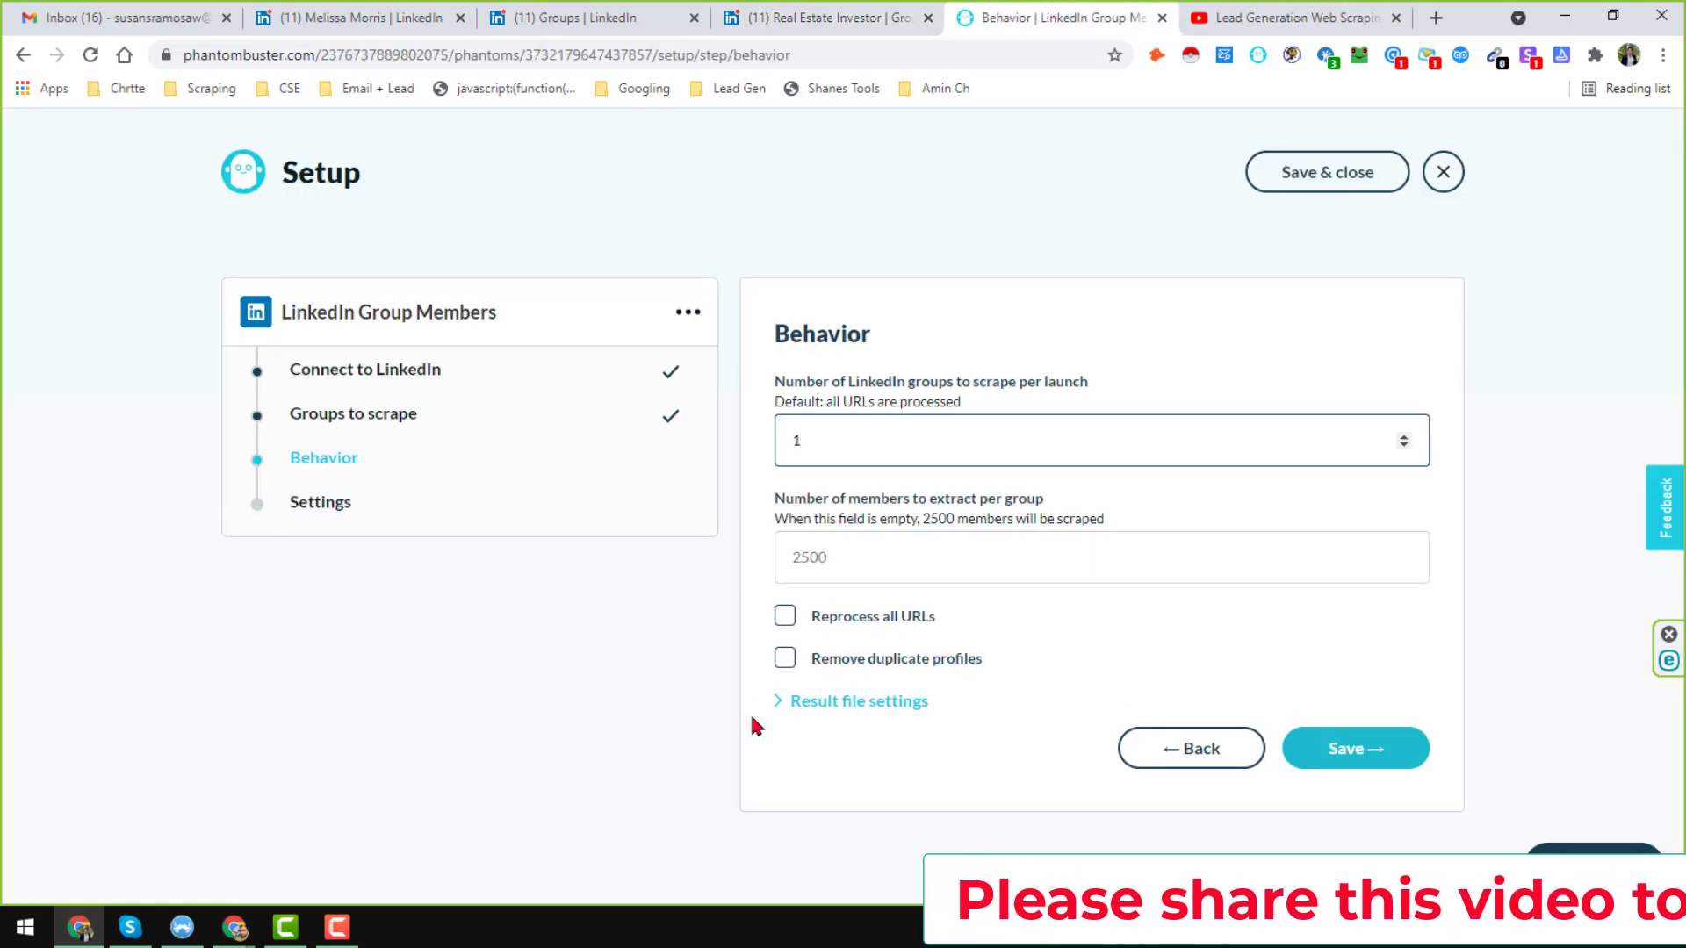
Set 20 members per group, turn on Remove duplicate profiles, and save.
{"action": "left_click", "coordinate": [873, 561]}
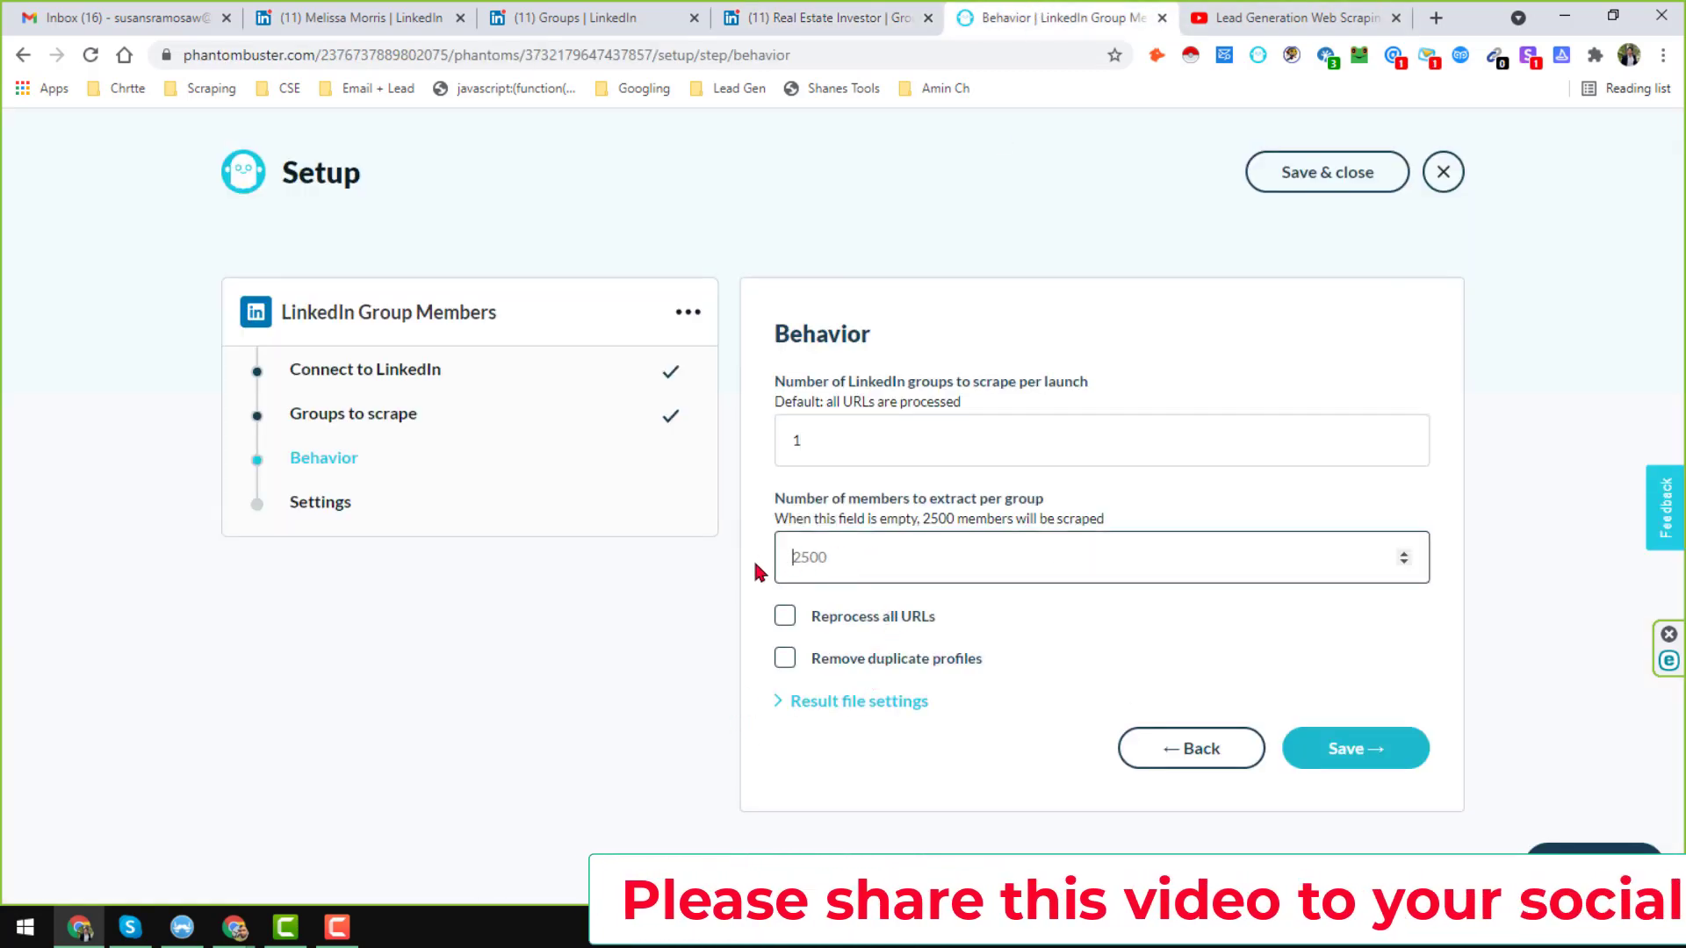
{"action": "type", "text": "20"}
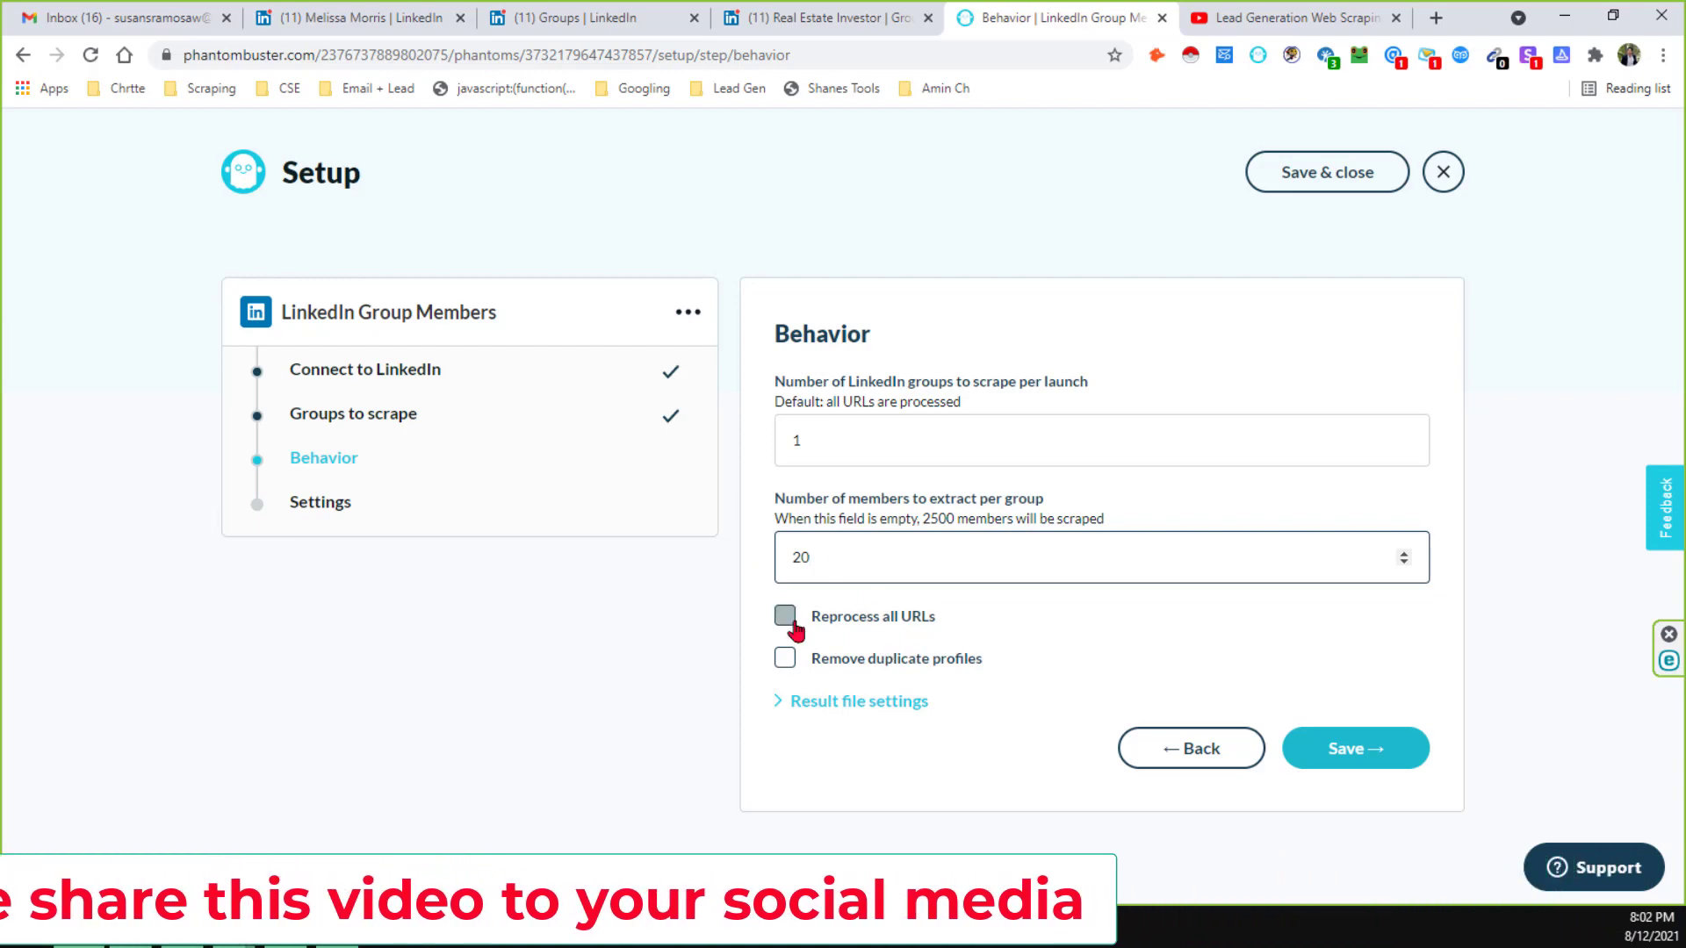
{"action": "left_click", "coordinate": [821, 662]}
{"action": "left_click", "coordinate": [785, 658]}
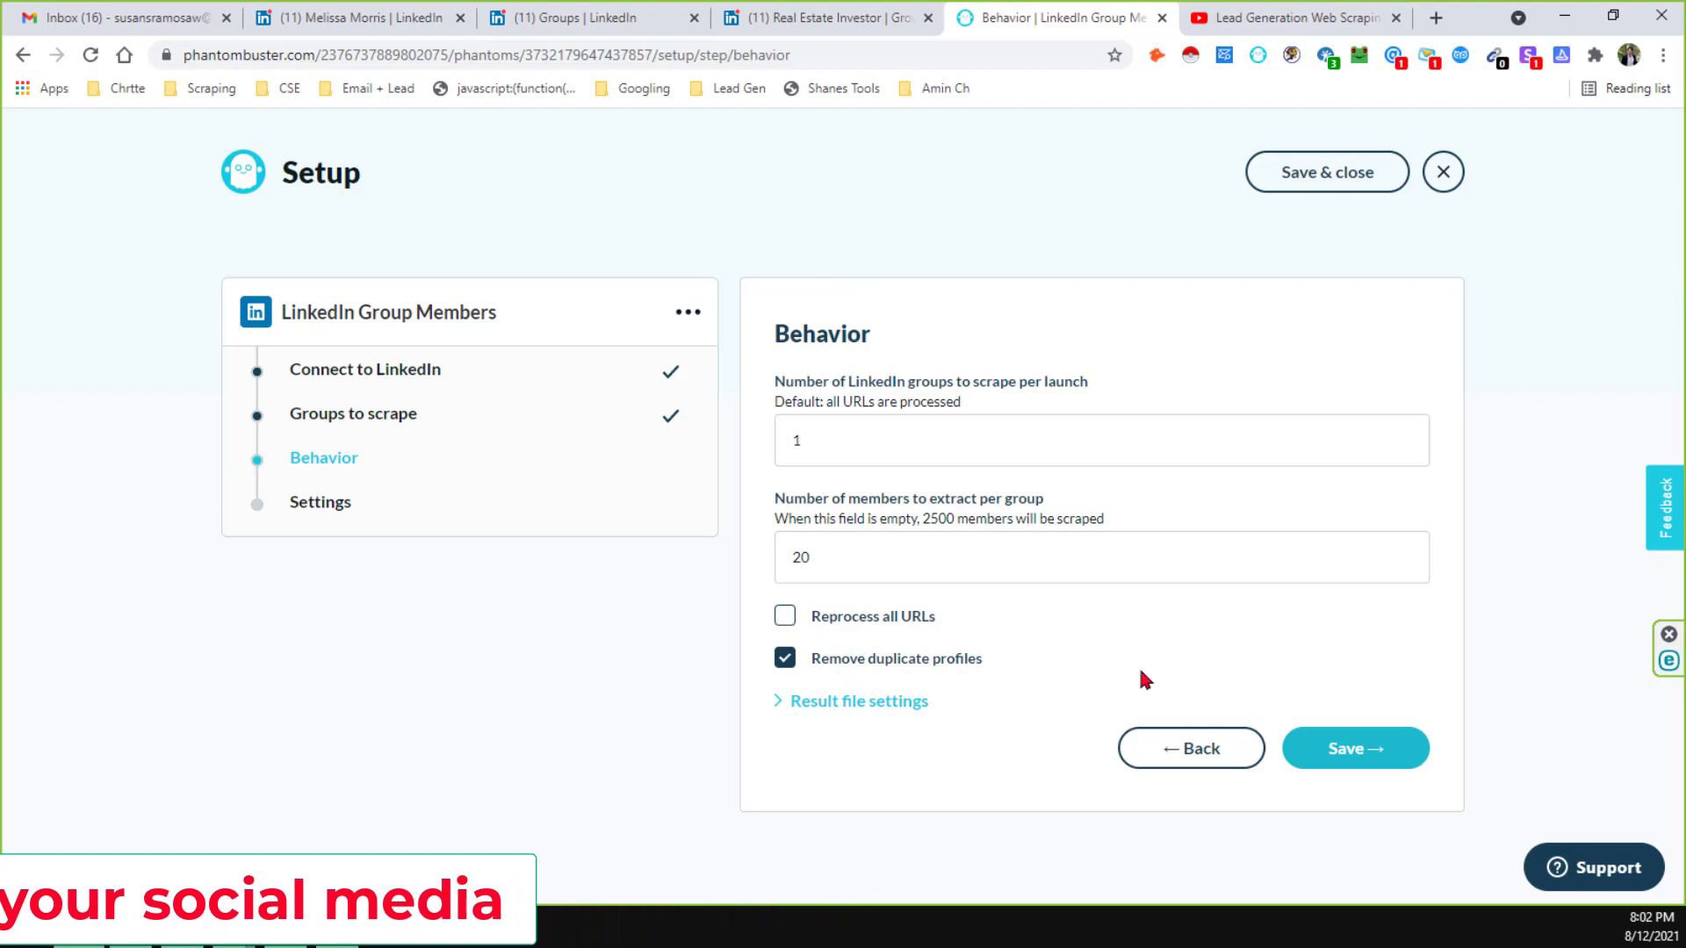
{"action": "left_click", "coordinate": [1356, 756]}
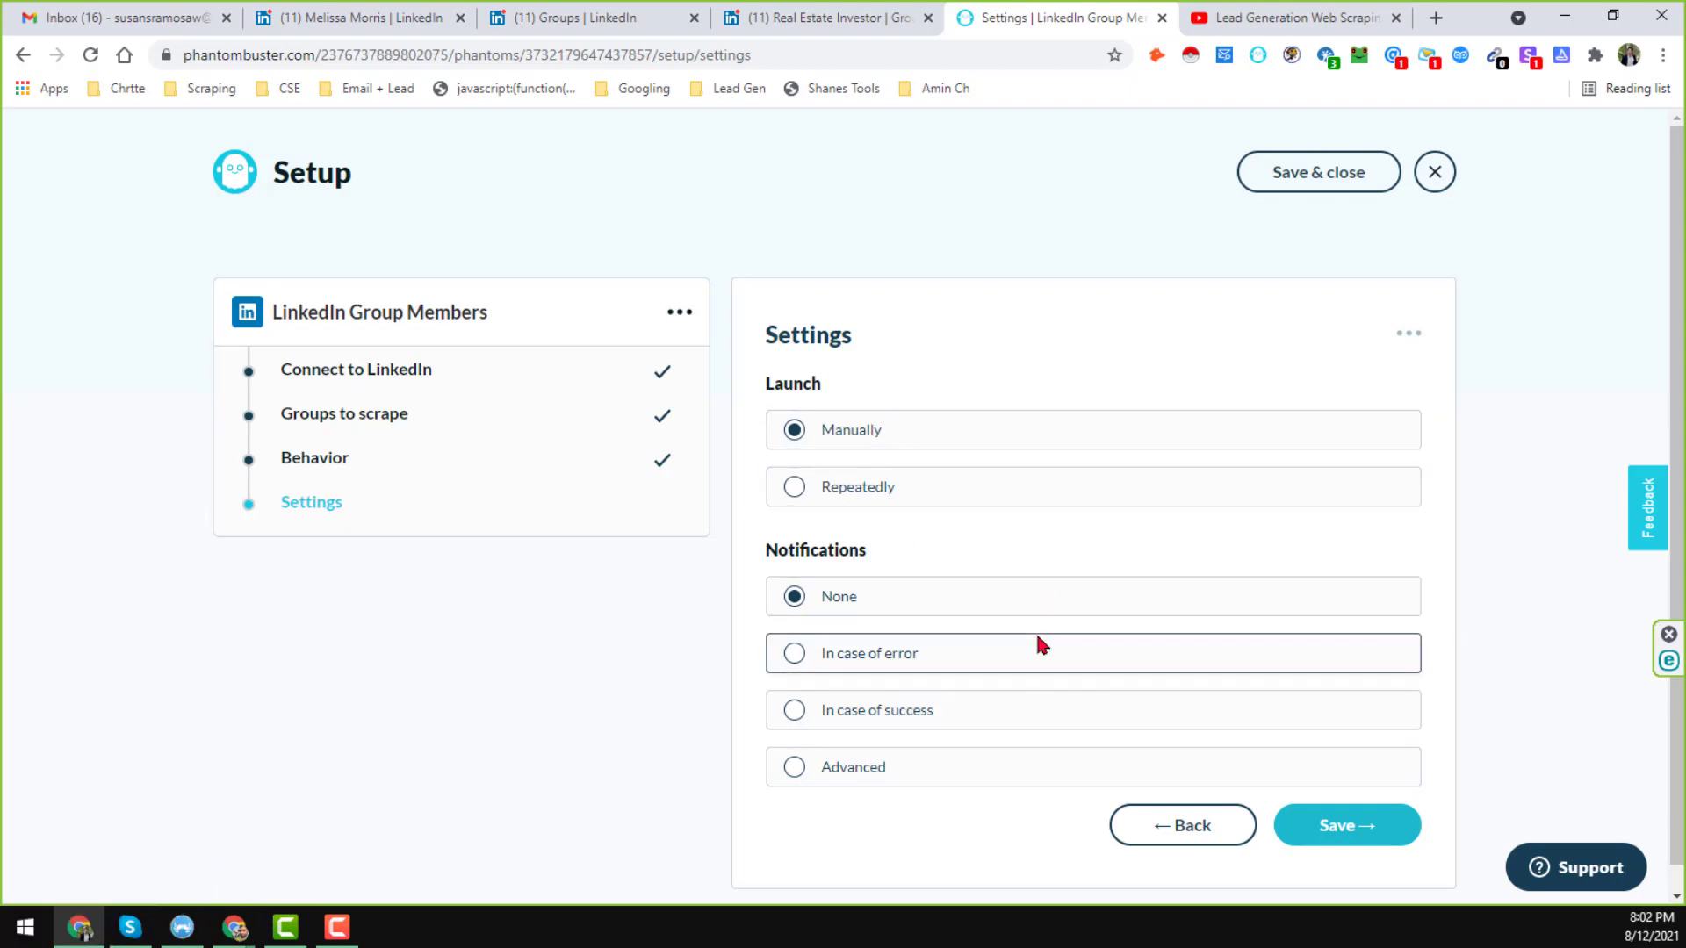
{"action": "scroll", "coordinate": [1036, 630], "scroll_direction": "down", "scroll_amount": 1}
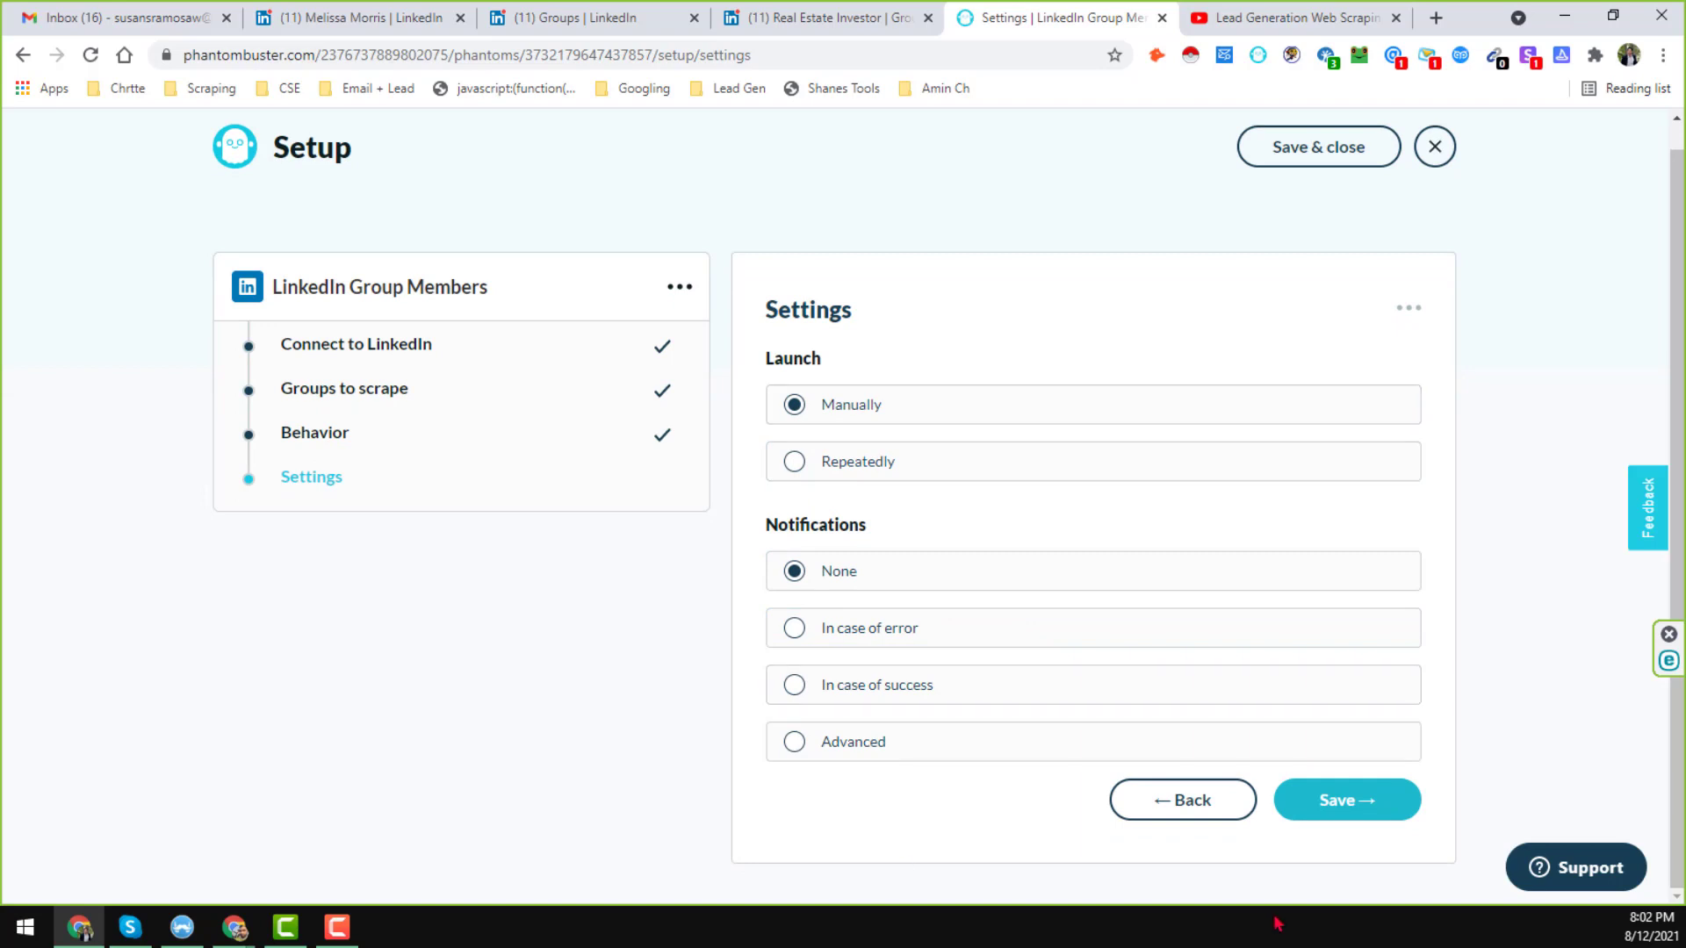
{"action": "left_click", "coordinate": [1357, 818]}
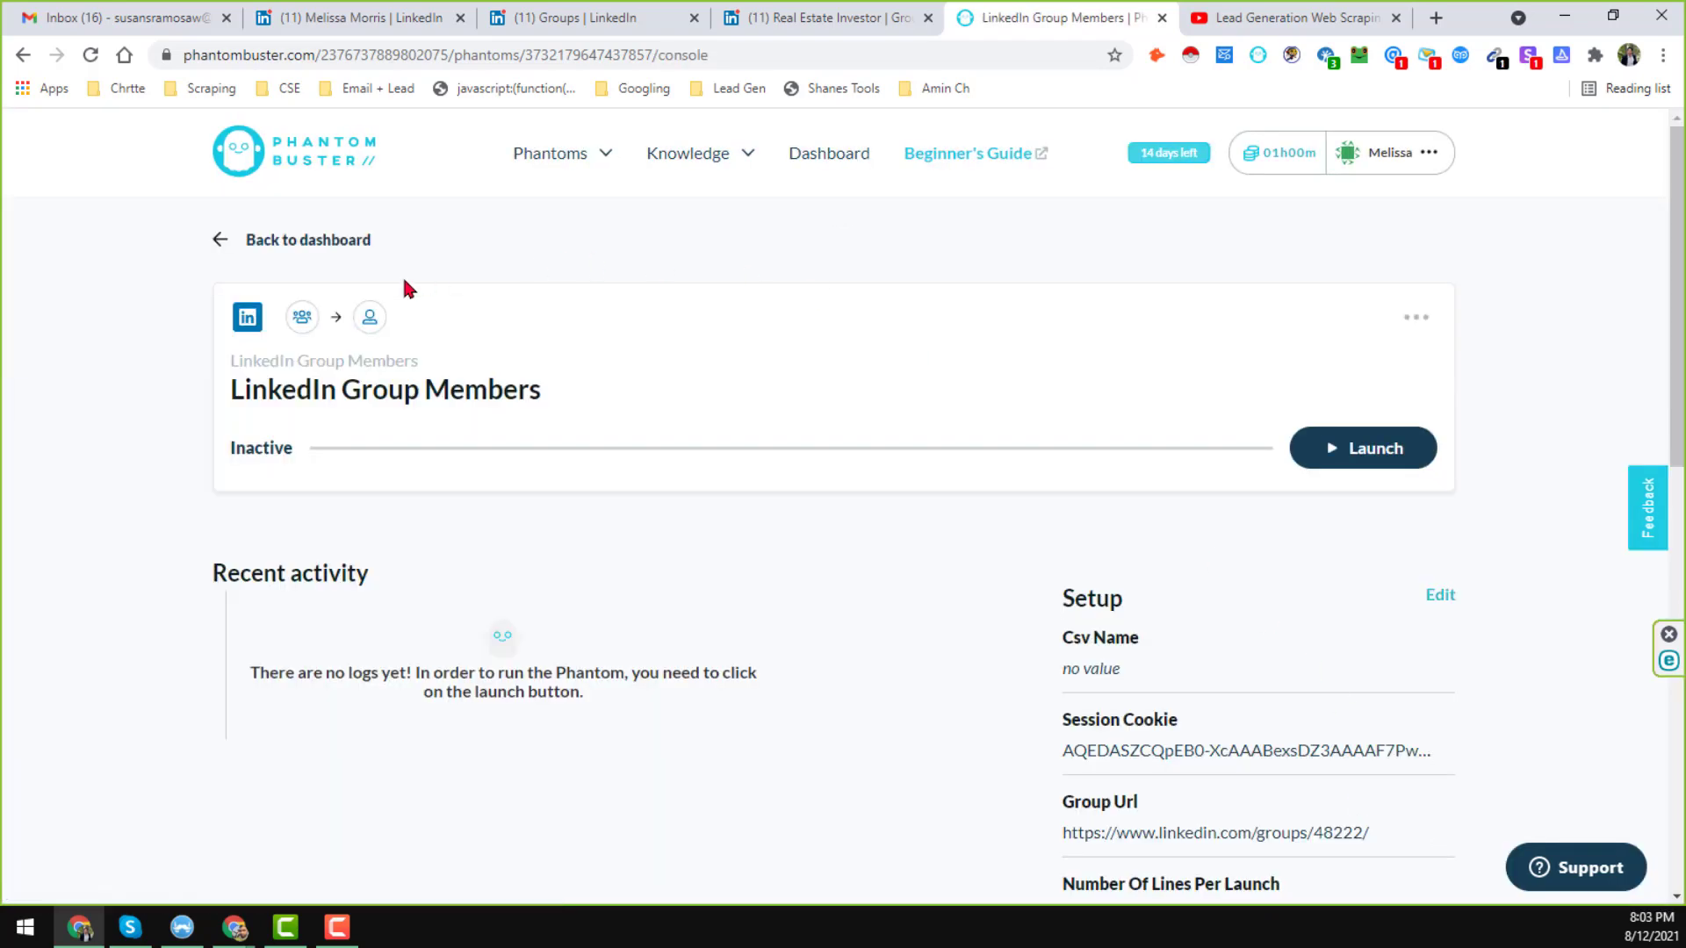
{"action": "scroll", "coordinate": [910, 513], "scroll_direction": "down", "scroll_amount": 4}
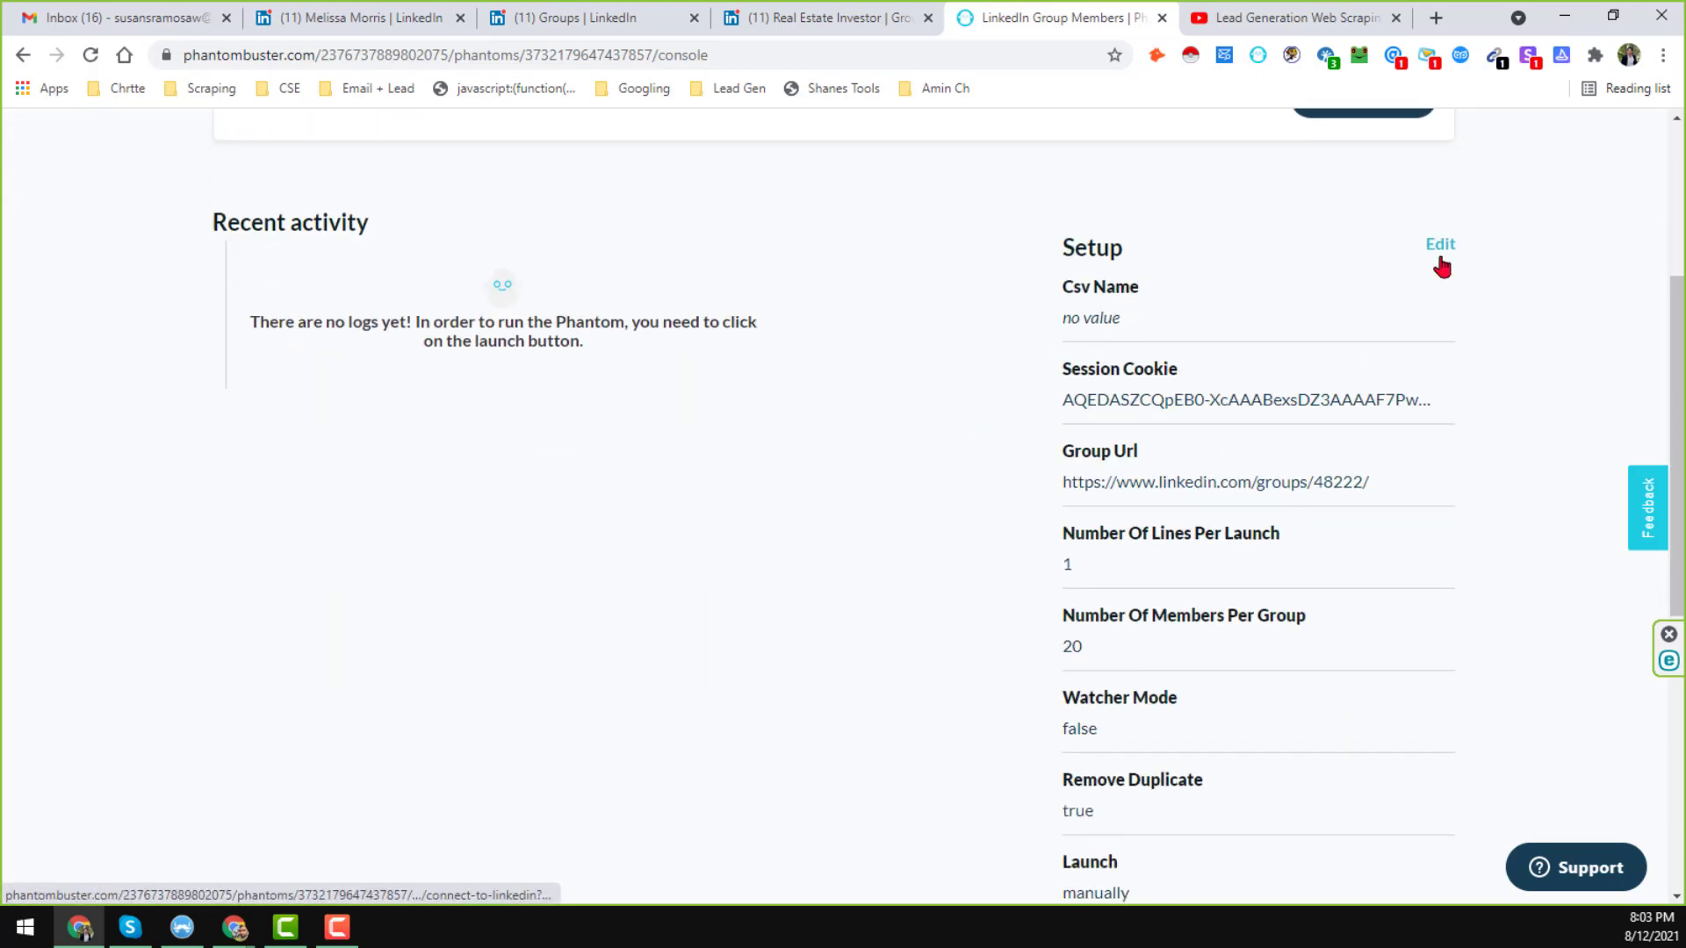
{"action": "scroll", "coordinate": [1102, 666], "scroll_direction": "down", "scroll_amount": 4}
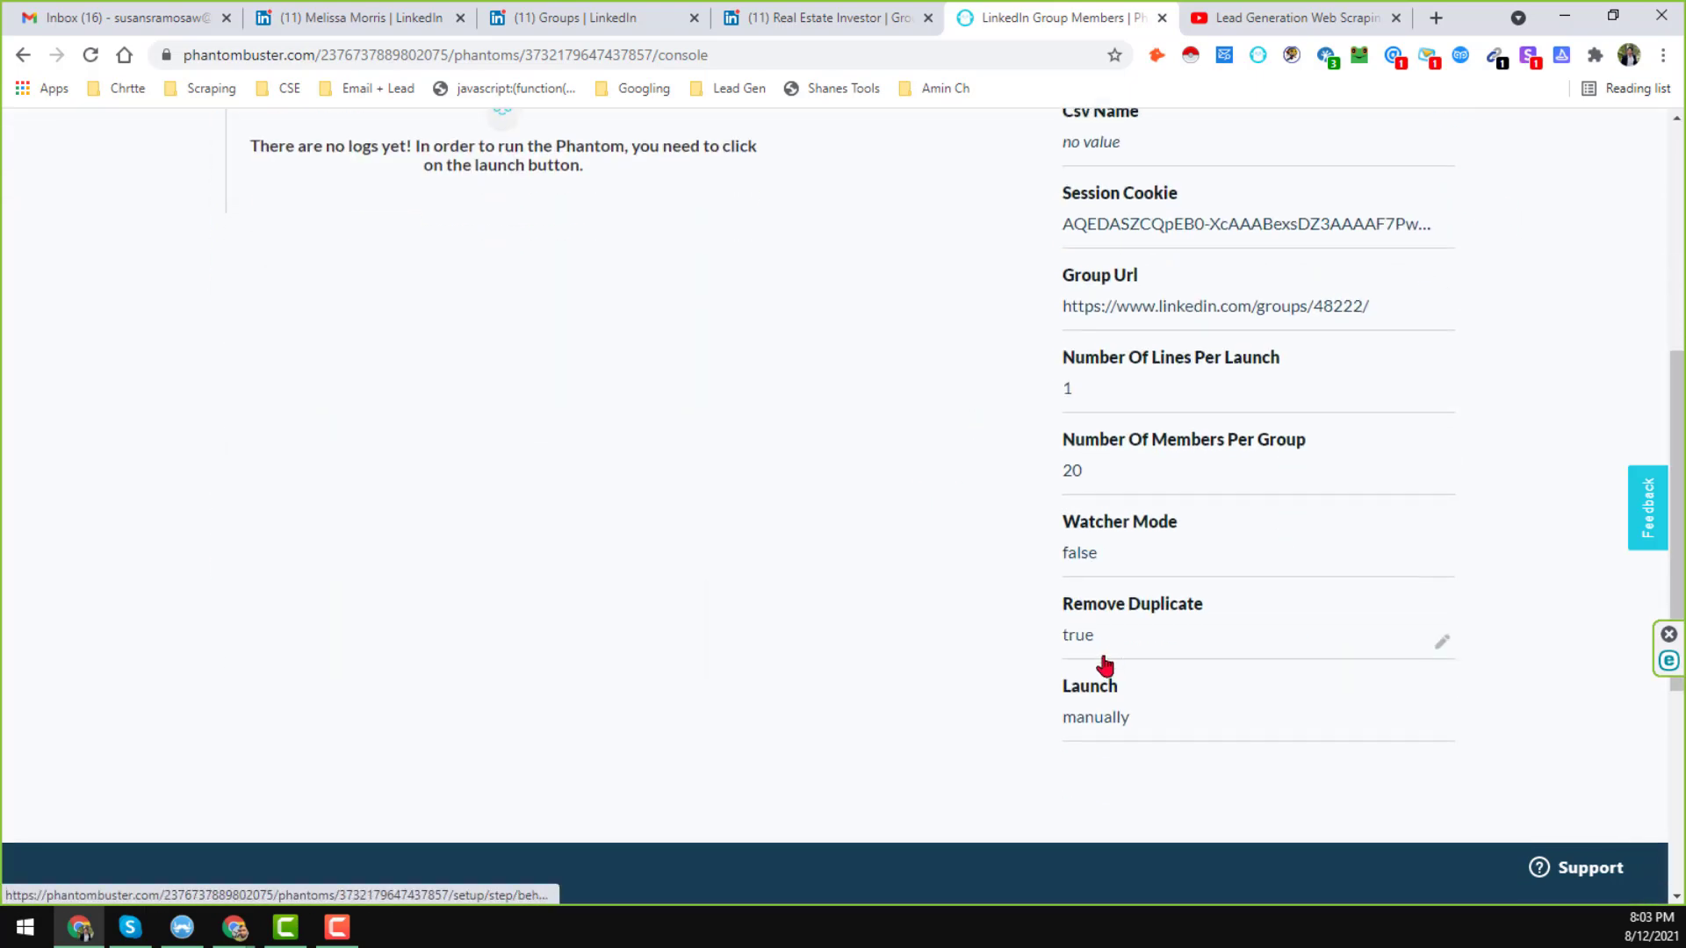
{"action": "scroll", "coordinate": [1268, 531], "scroll_direction": "up", "scroll_amount": 8}
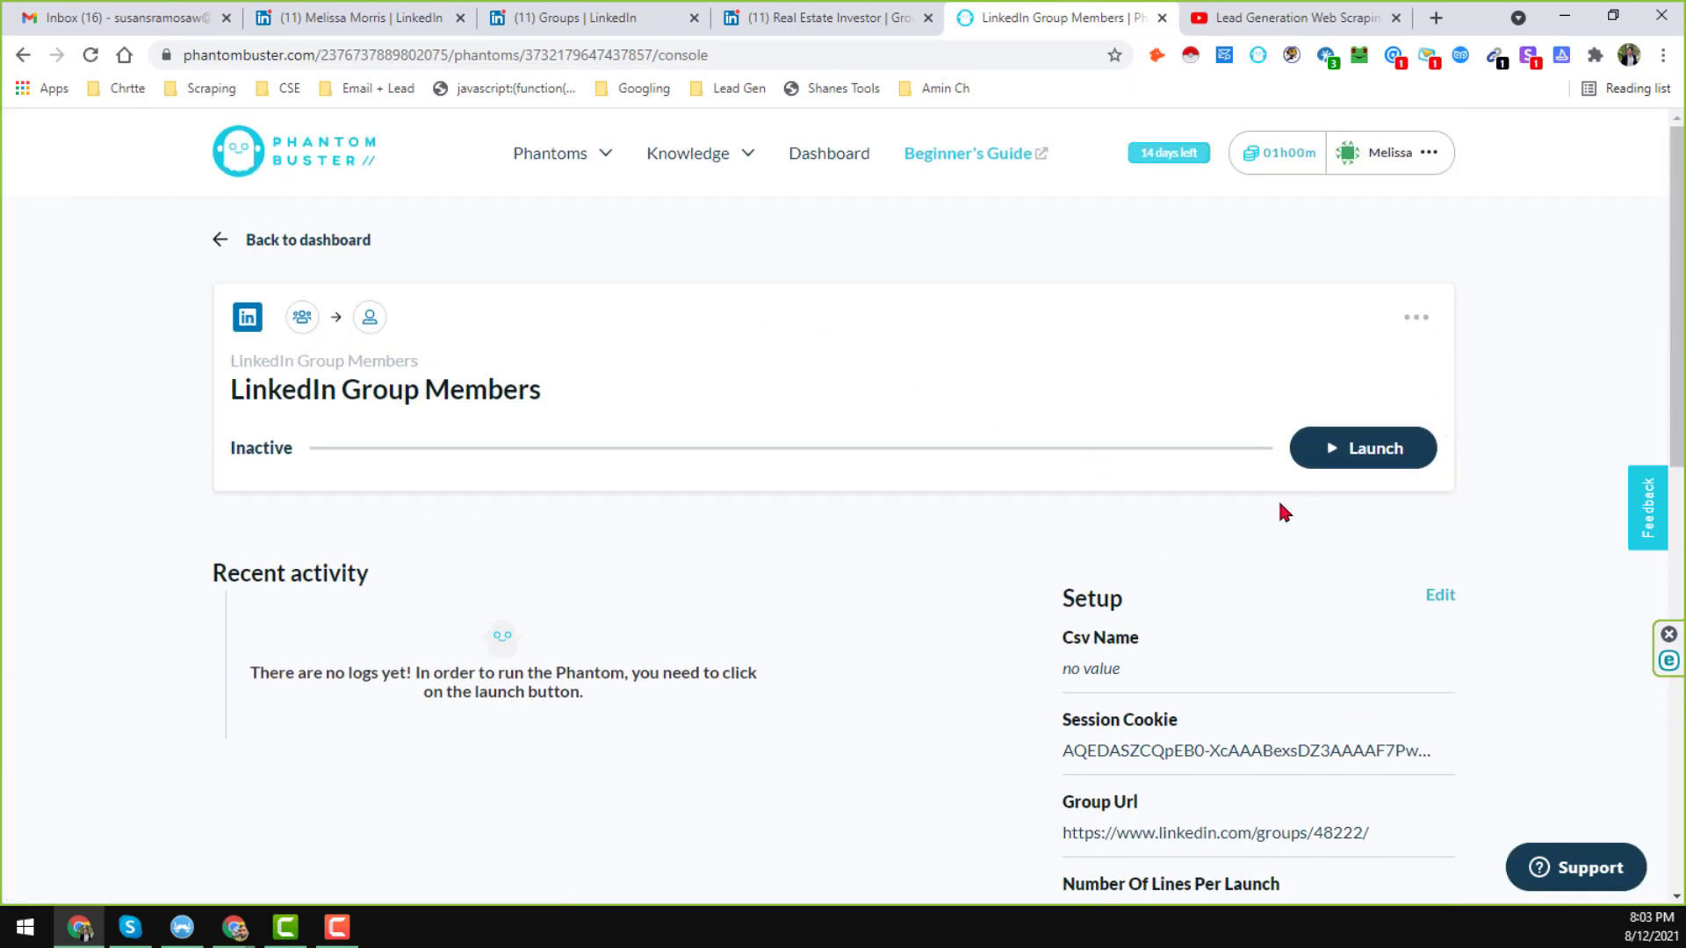
{"action": "scroll", "coordinate": [1020, 430], "scroll_direction": "down", "scroll_amount": 2}
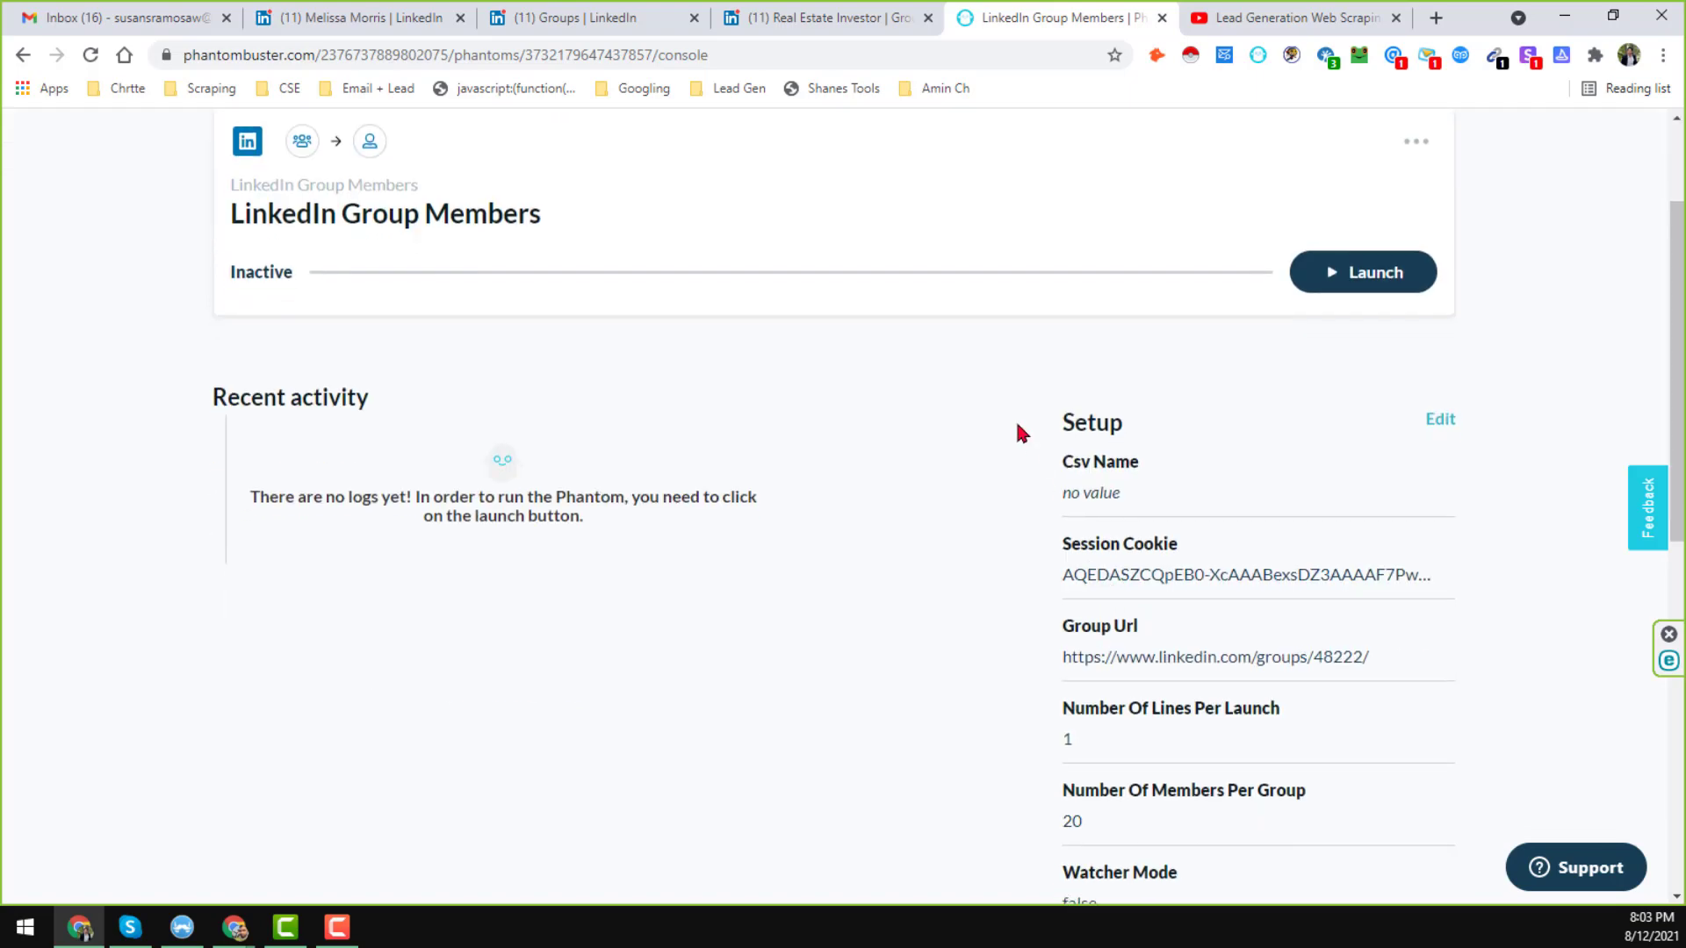
{"action": "scroll", "coordinate": [1254, 620], "scroll_direction": "down", "scroll_amount": 2}
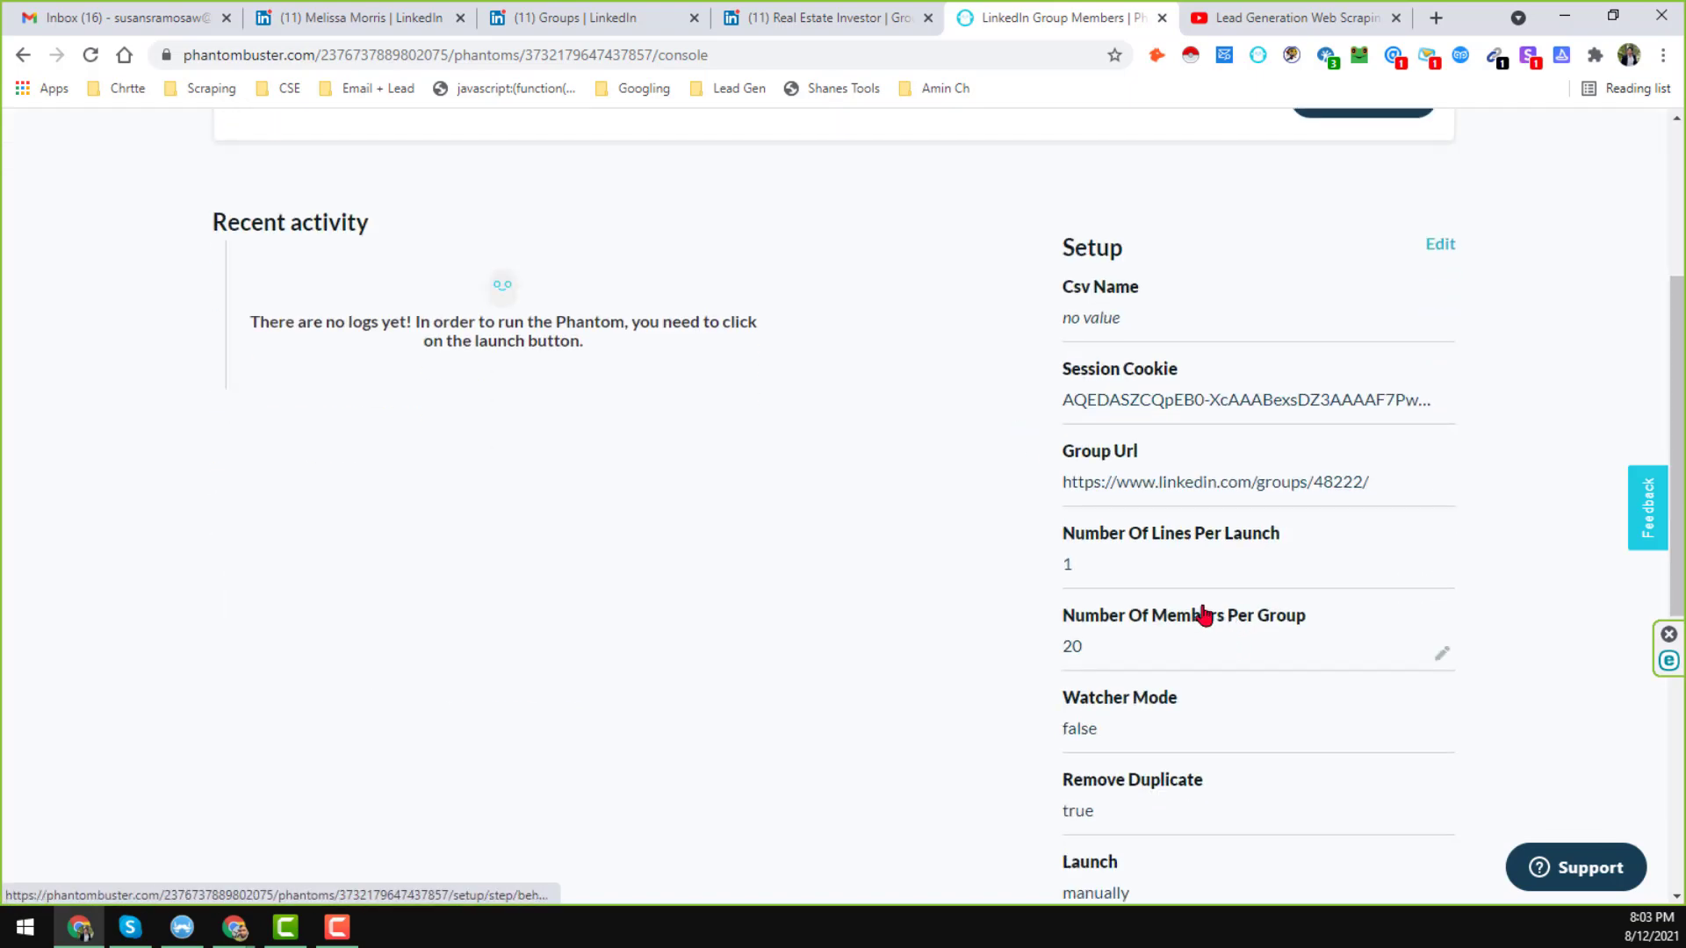
{"action": "scroll", "coordinate": [1141, 649], "scroll_direction": "down", "scroll_amount": 4}
{"action": "scroll", "coordinate": [1219, 574], "scroll_direction": "up", "scroll_amount": 8}
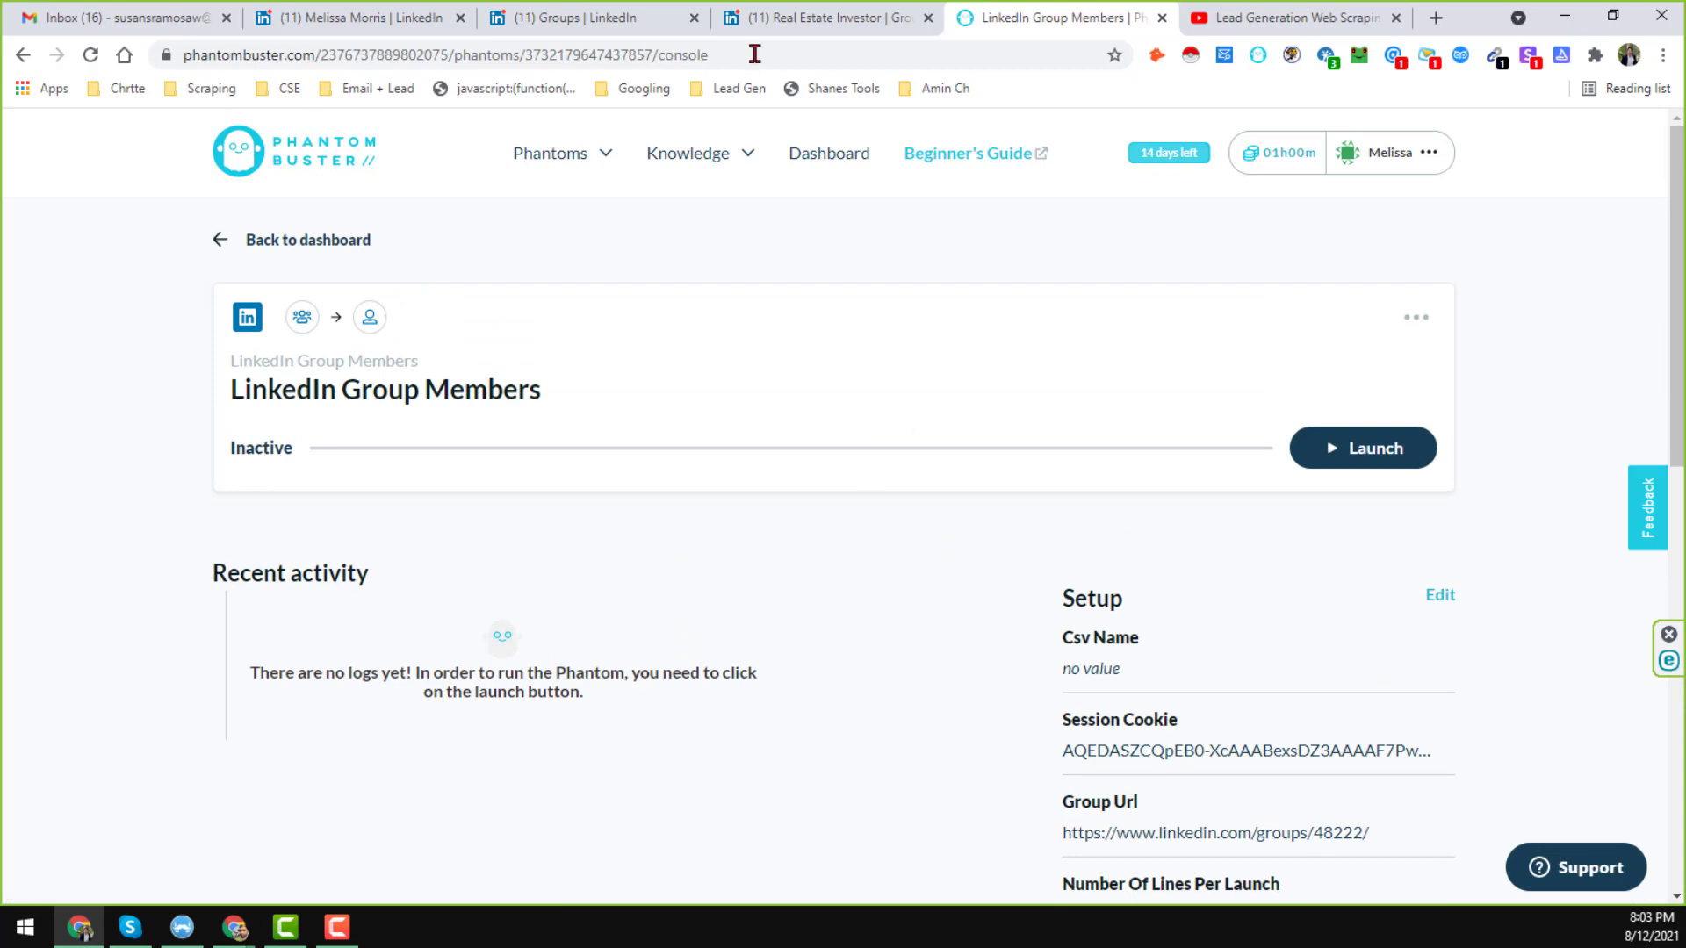
Launch the Group Members phantom and wait until it succeeds with result.csv and result.json.
{"action": "left_click", "coordinate": [1384, 457]}
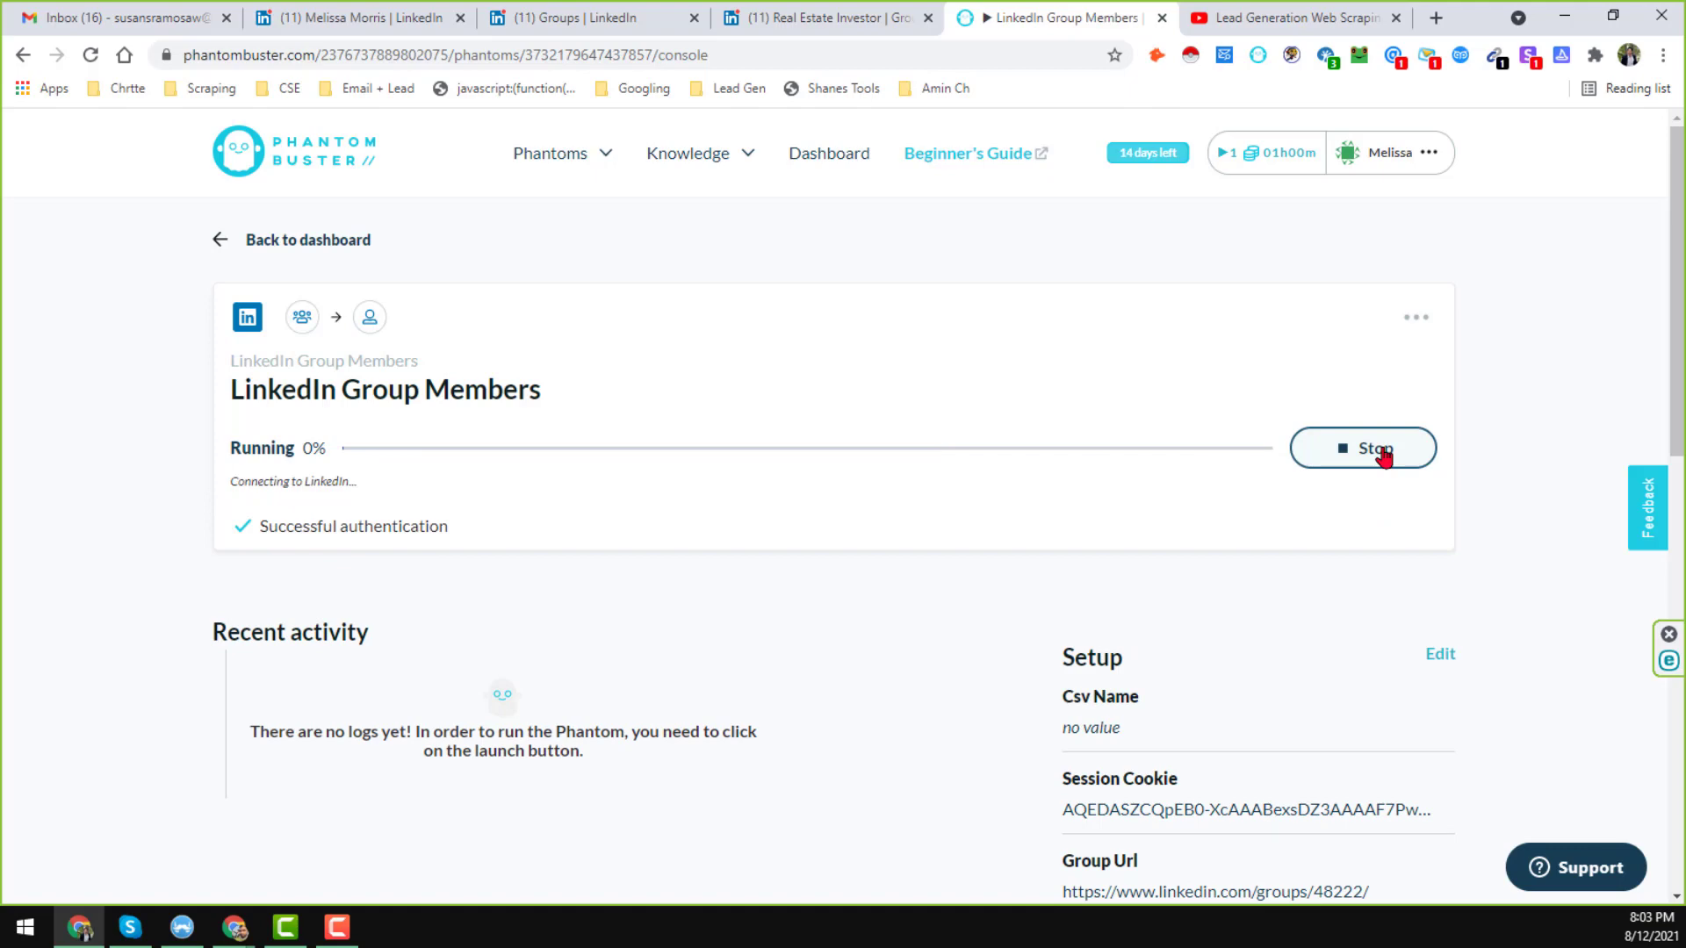
{"action": "left_click", "coordinate": [804, 16]}
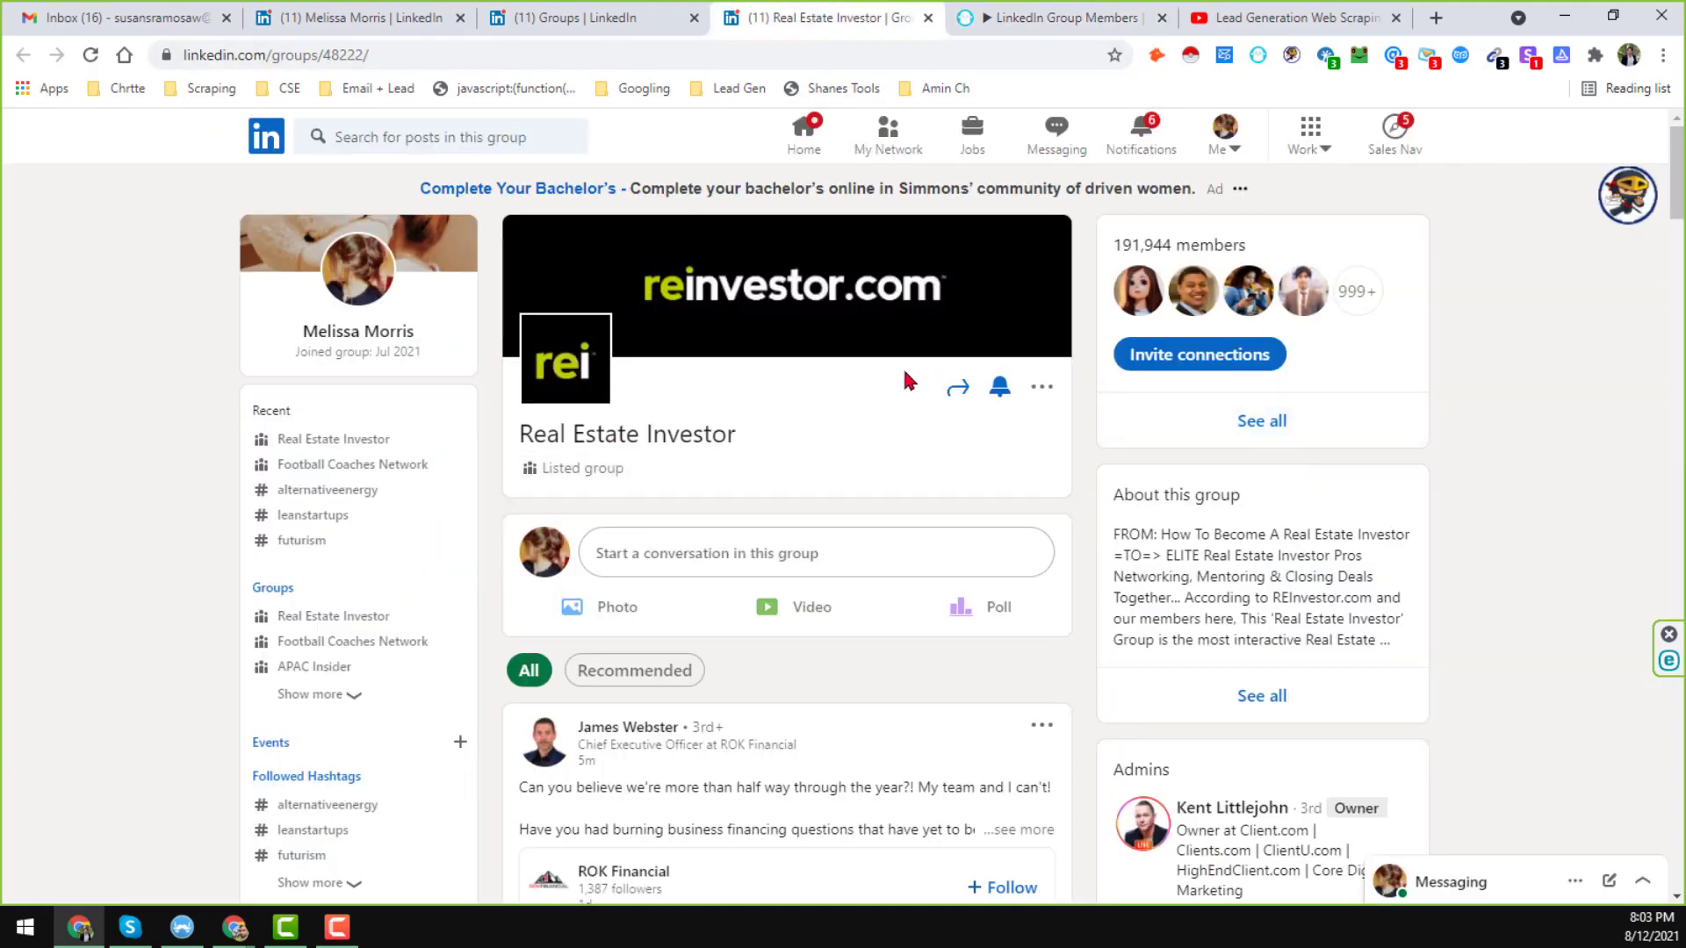
{"action": "left_click", "coordinate": [1108, 22]}
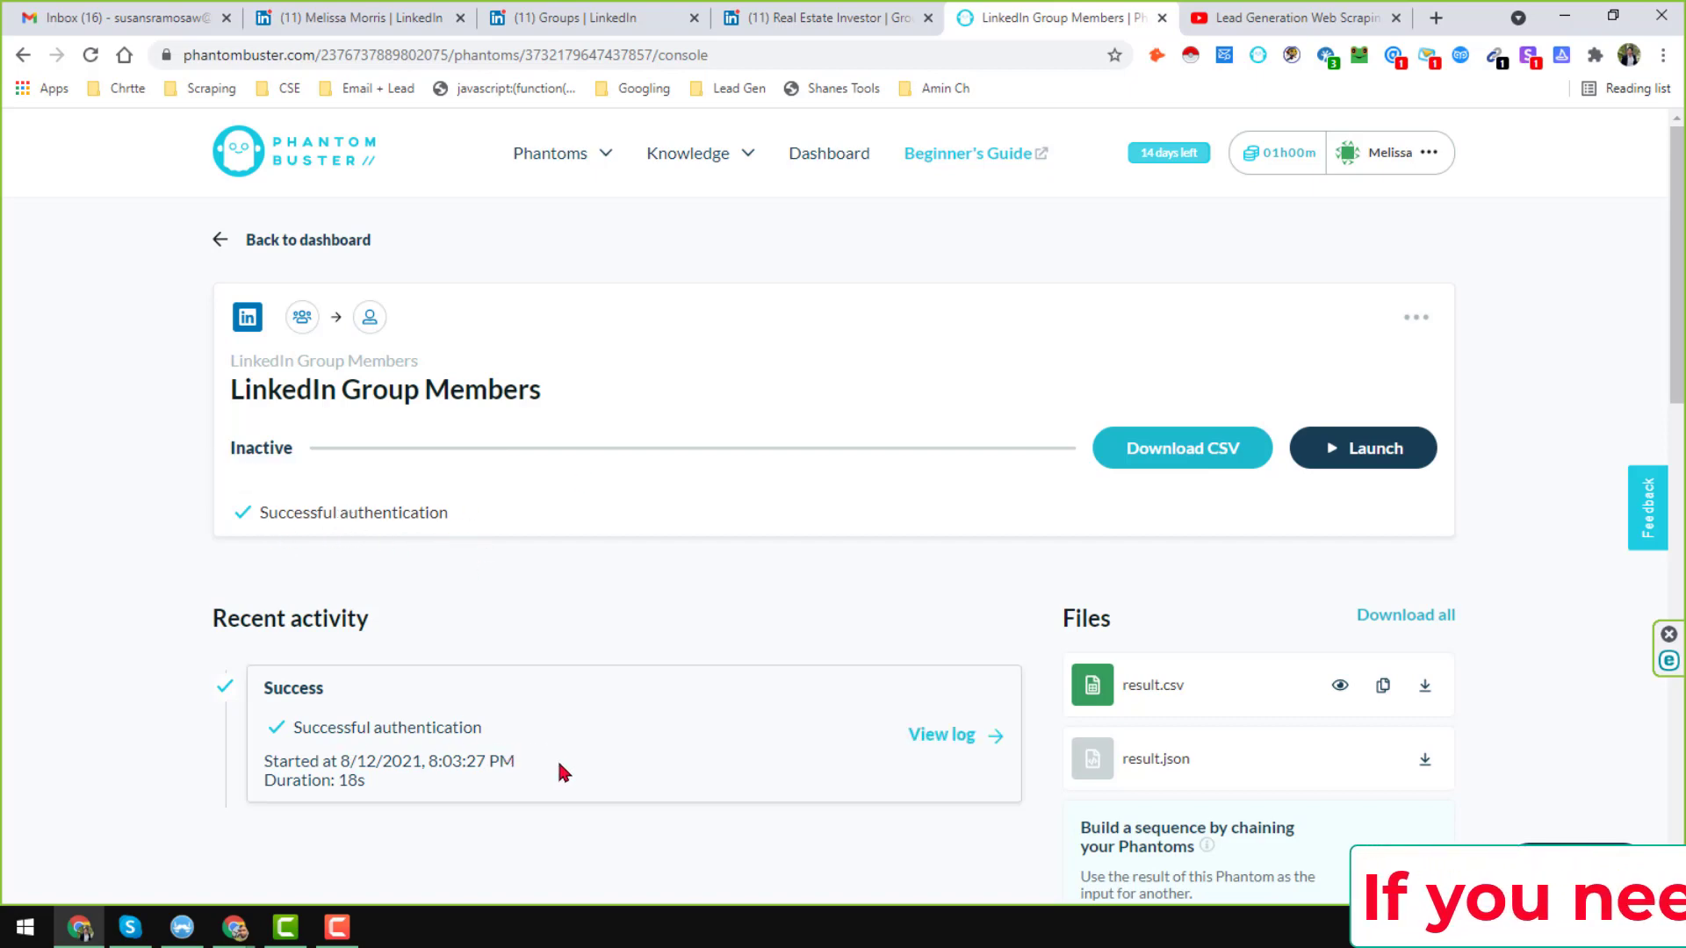
{"action": "scroll", "coordinate": [802, 756], "scroll_direction": "down", "scroll_amount": 2}
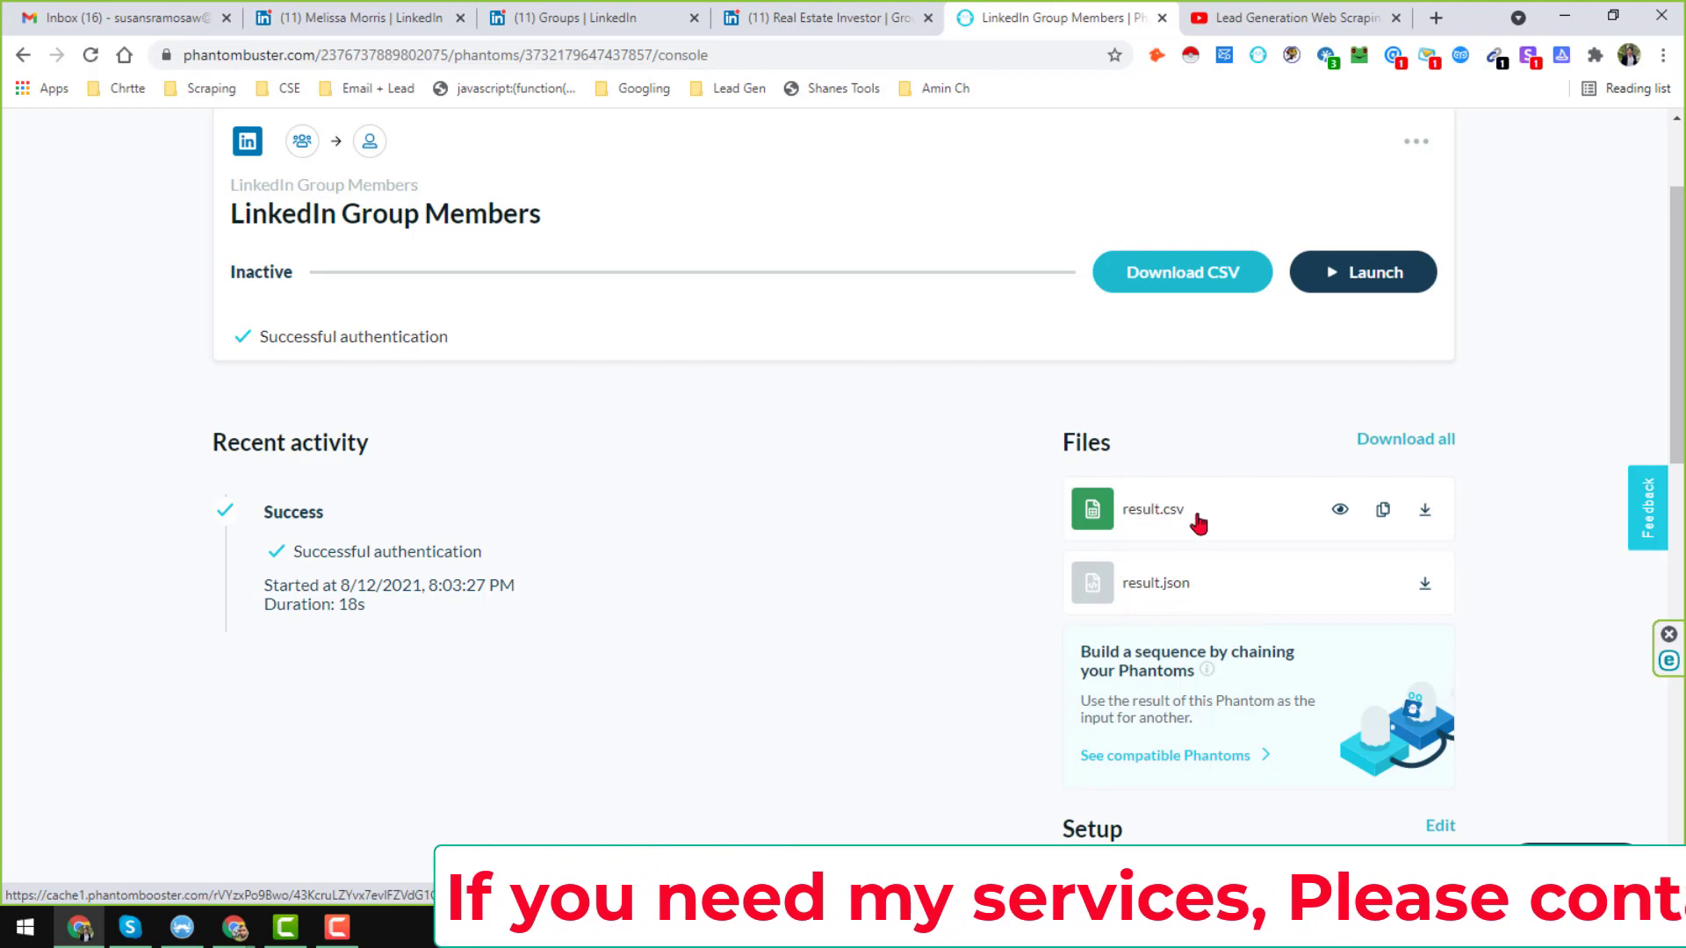
{"action": "scroll", "coordinate": [1122, 608], "scroll_direction": "up", "scroll_amount": 2}
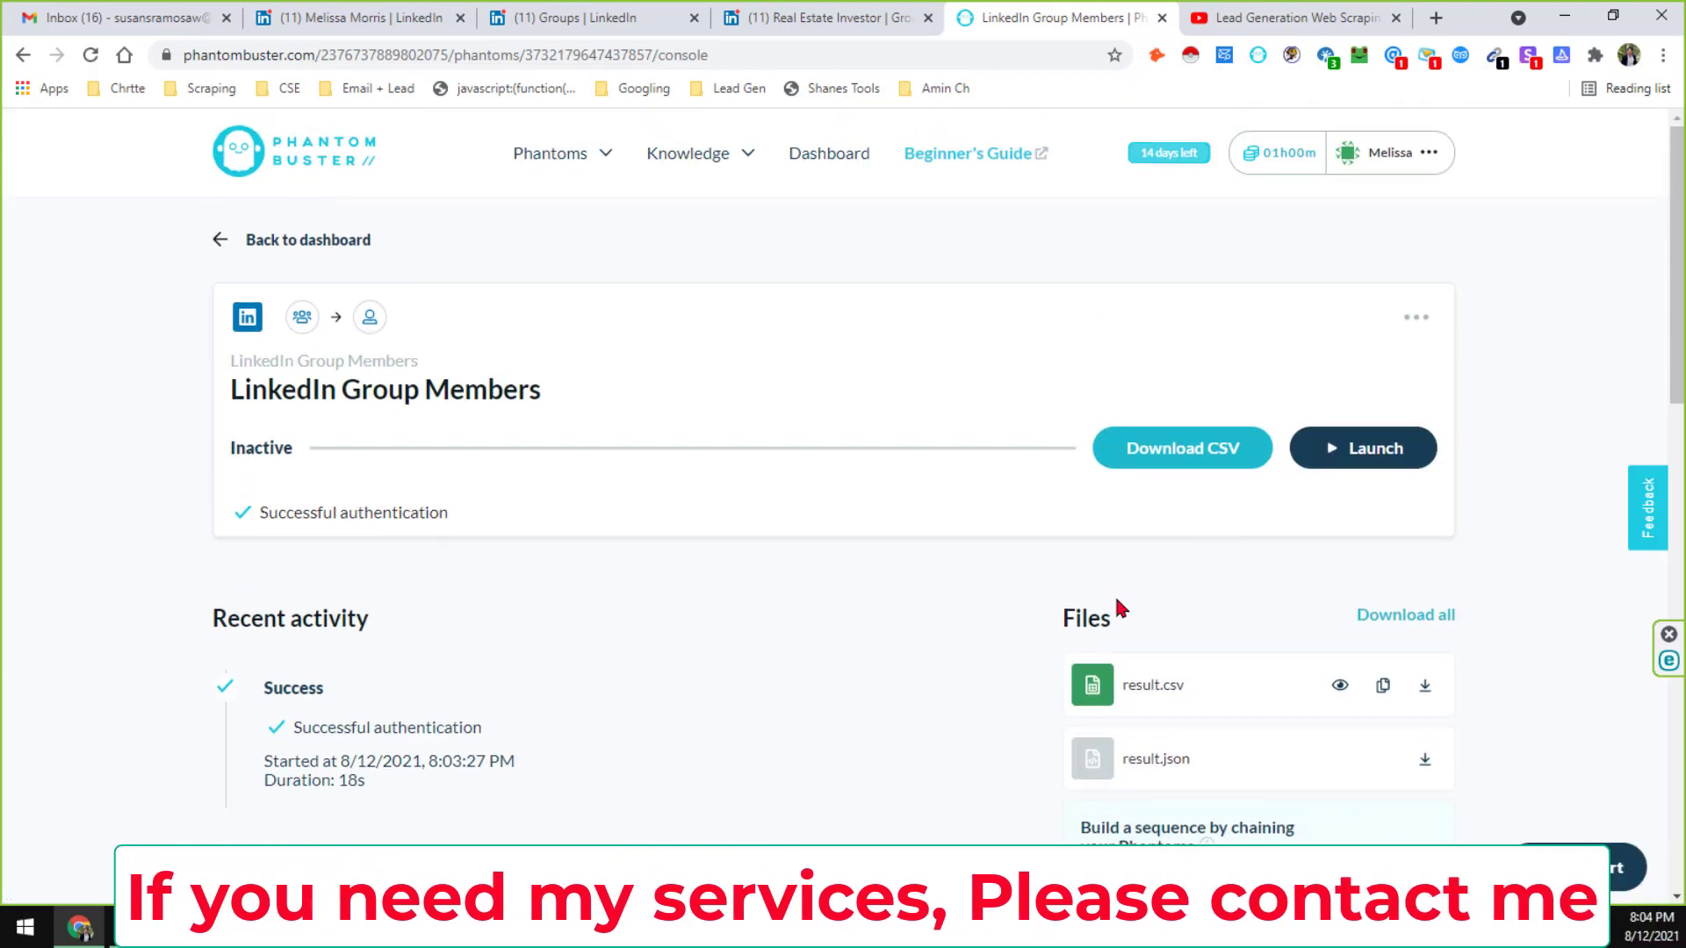
Download result.csv to Downloads and open it from the maximized File Explorer window.
{"action": "left_click", "coordinate": [1214, 459]}
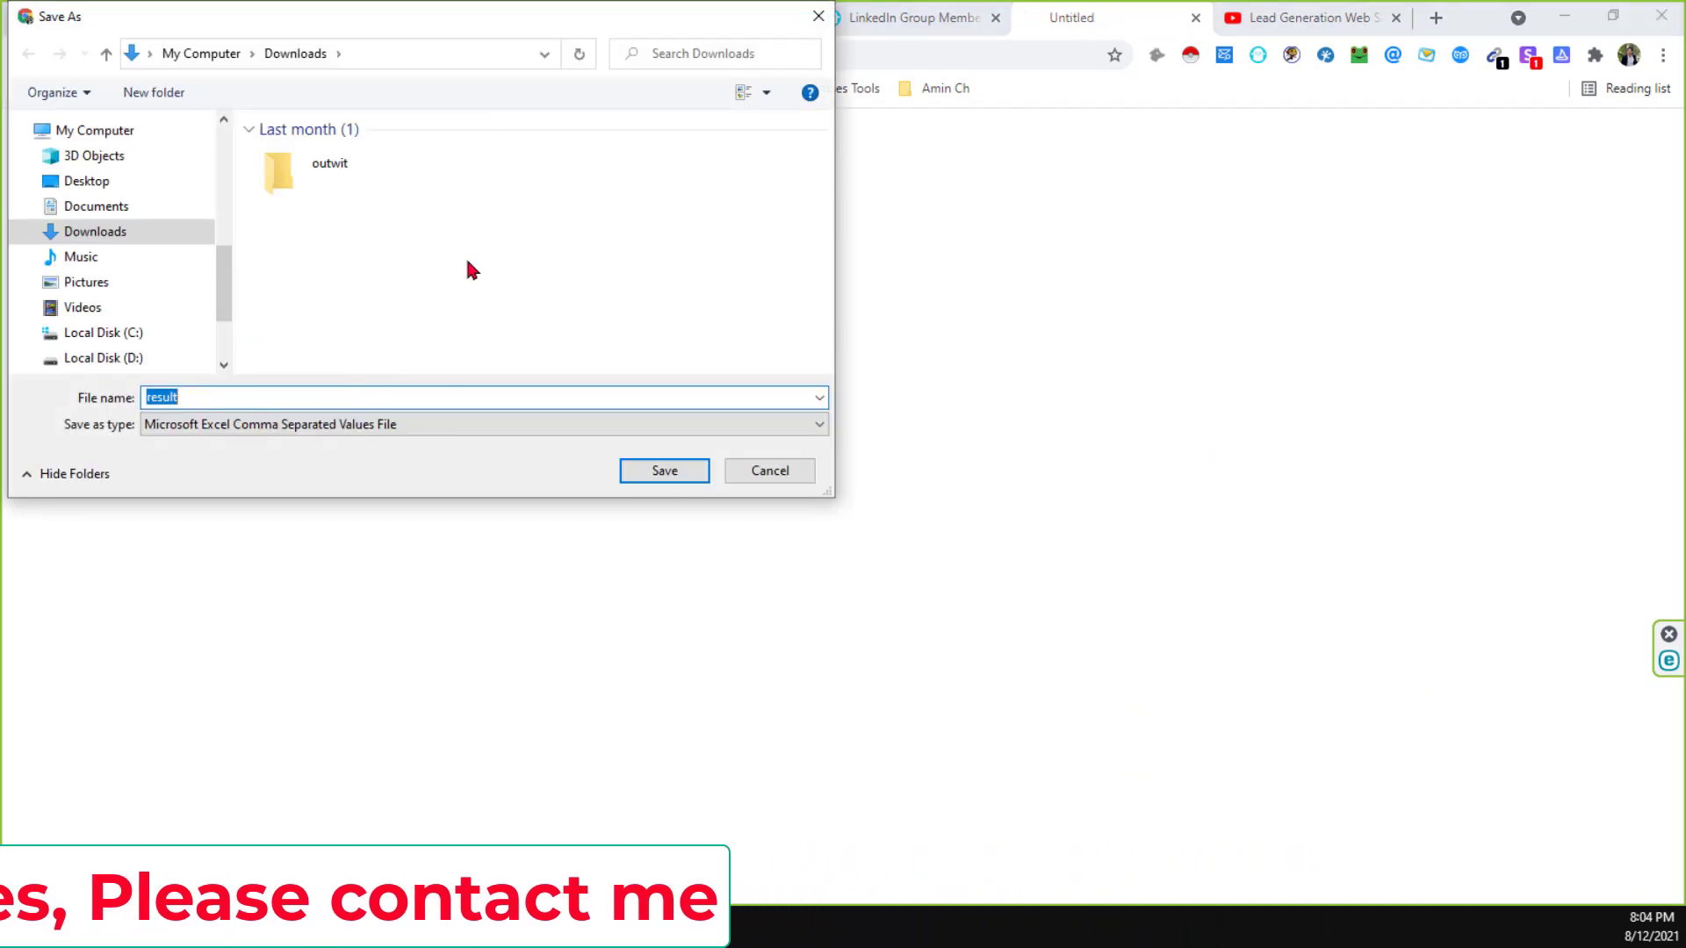
{"action": "left_click", "coordinate": [662, 472]}
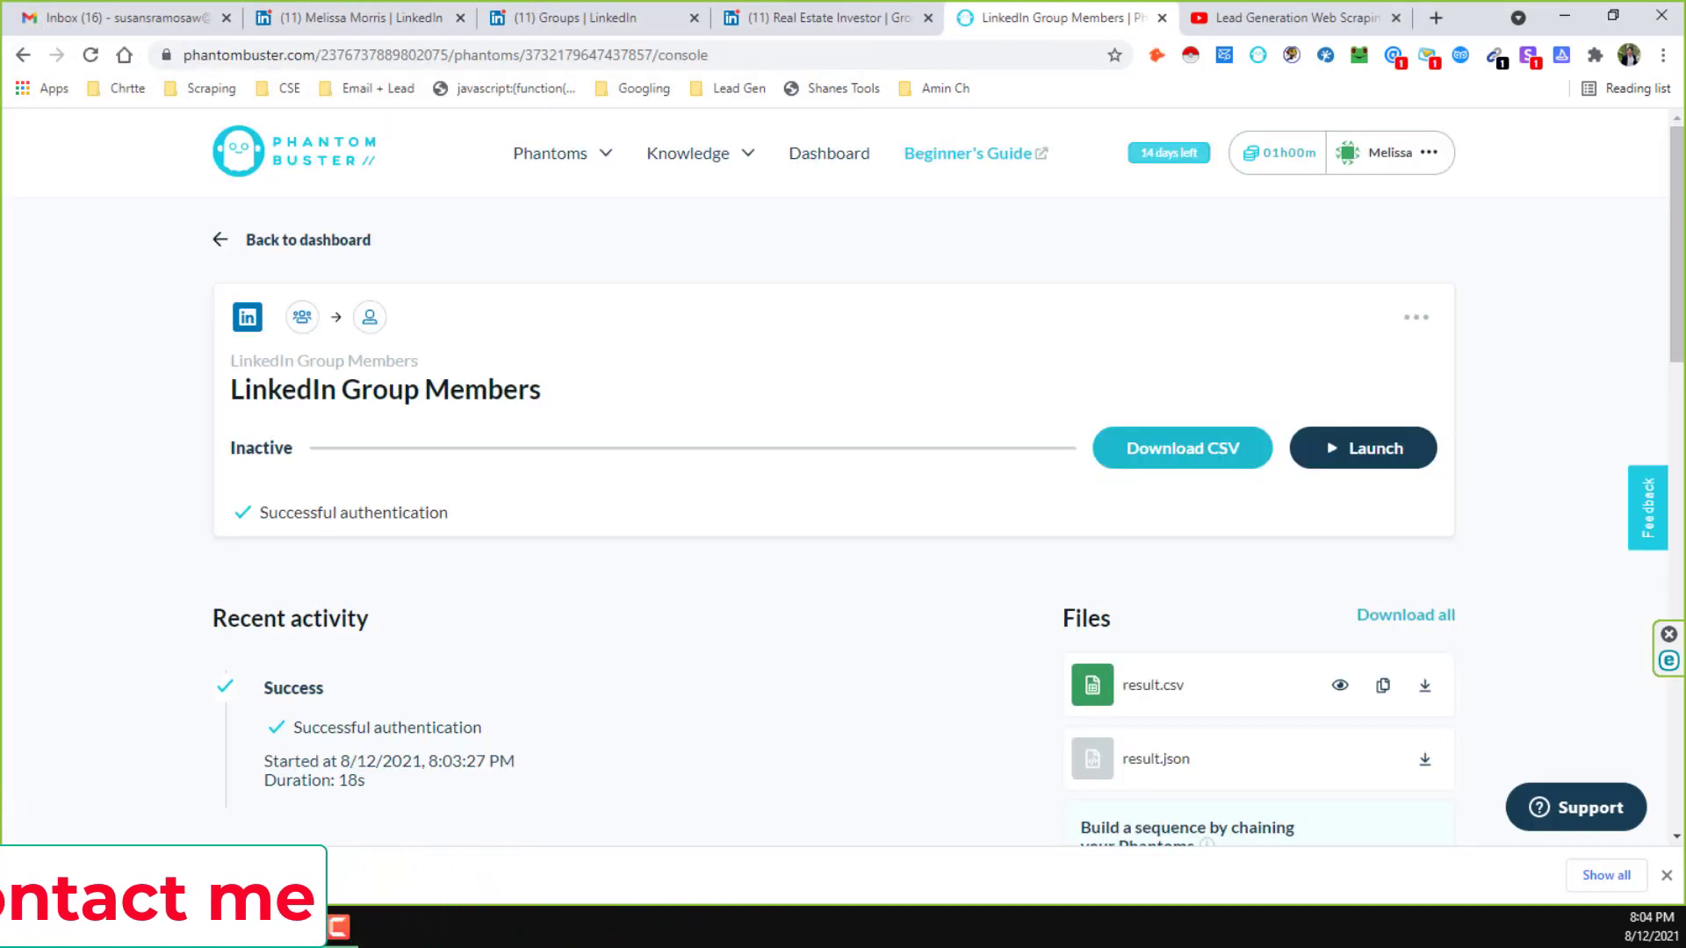
{"action": "left_click", "coordinate": [224, 876]}
{"action": "left_click", "coordinate": [229, 814]}
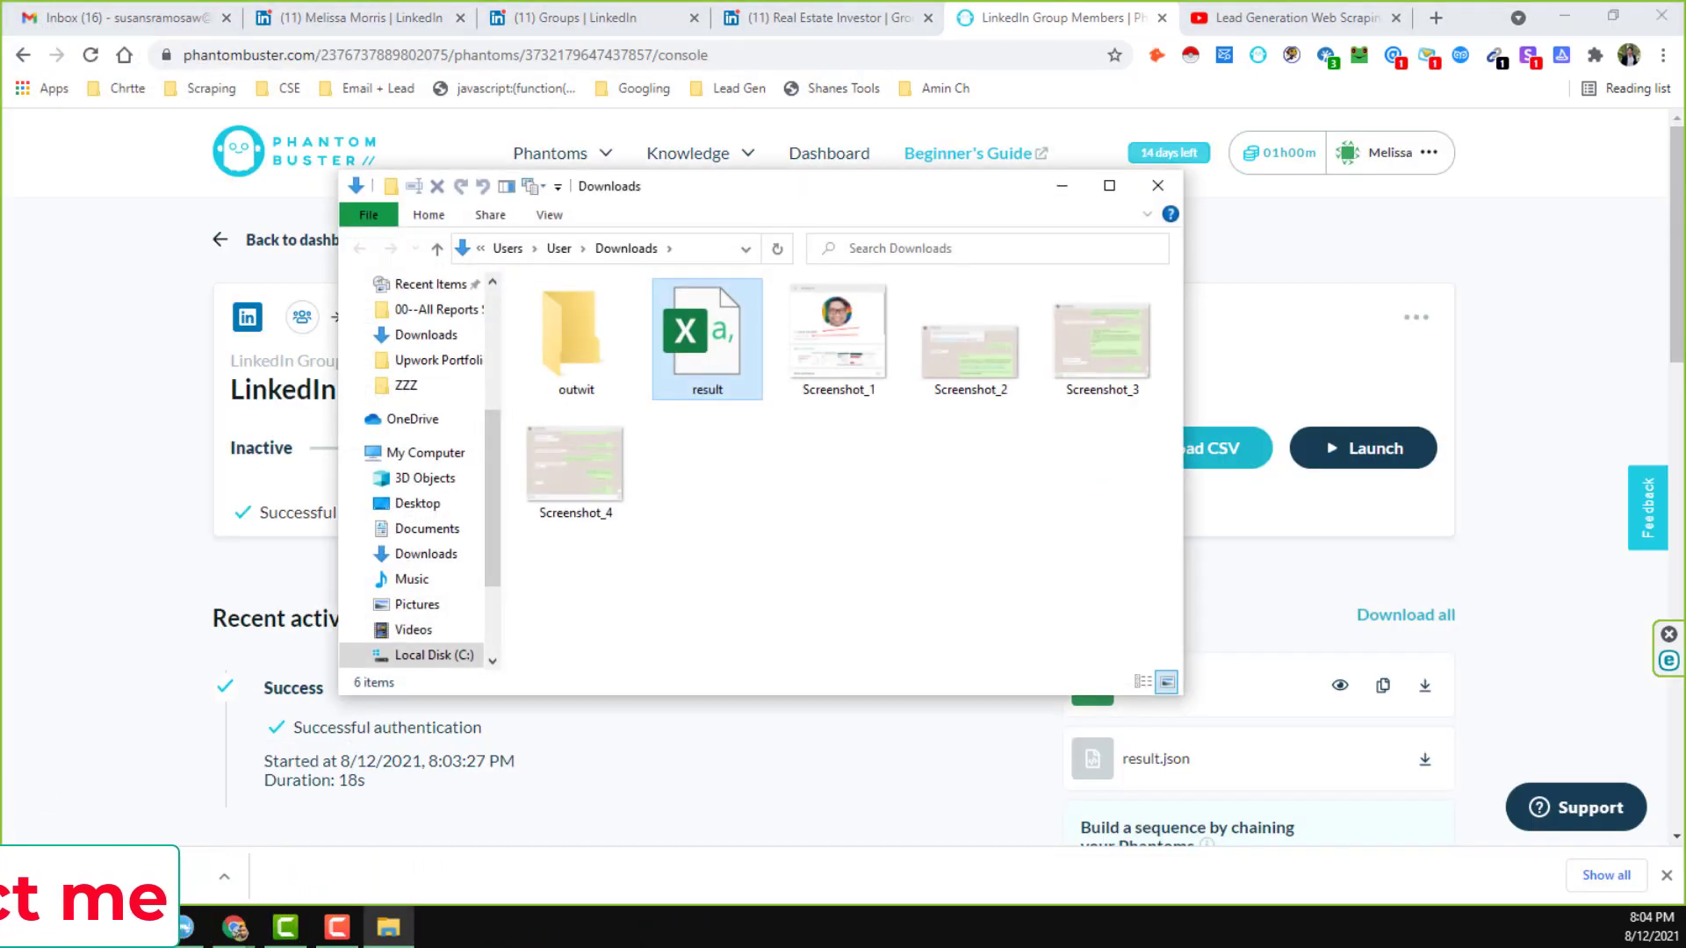
{"action": "left_click", "coordinate": [1109, 186]}
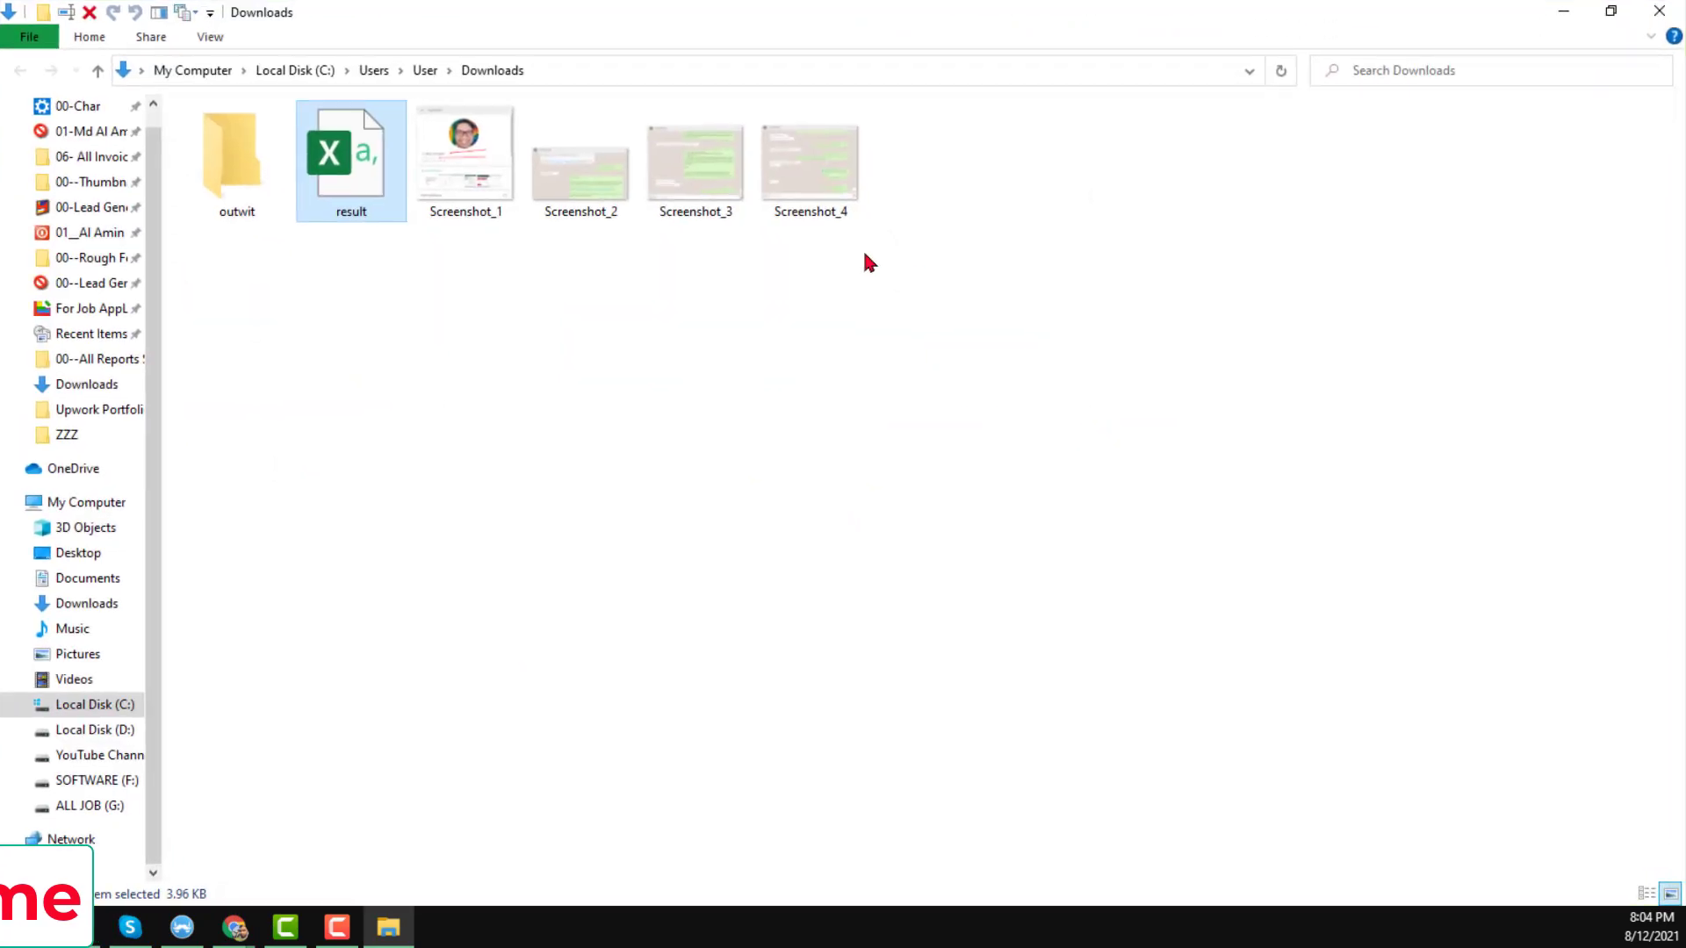
{"action": "double_click", "coordinate": [339, 183]}
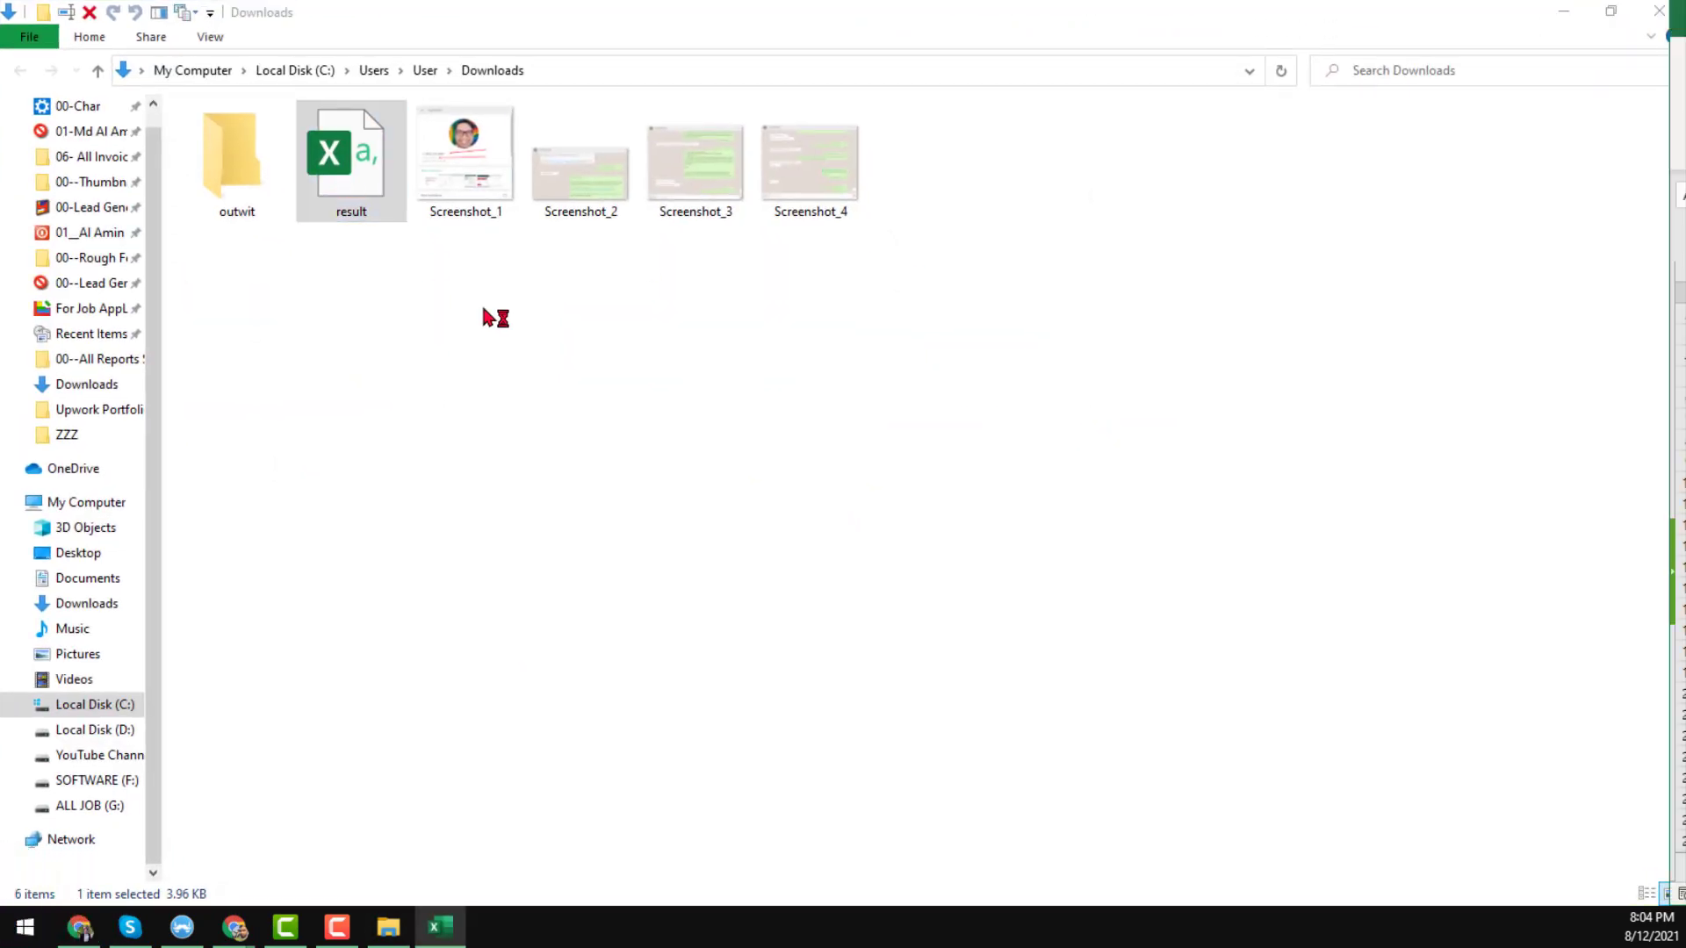
Maximize Excel, apply All Borders to the whole sheet, and widen all columns to about 140 px.
{"action": "left_click_drag", "start_coordinate": [1675, 35], "coordinate": [939, 96]}
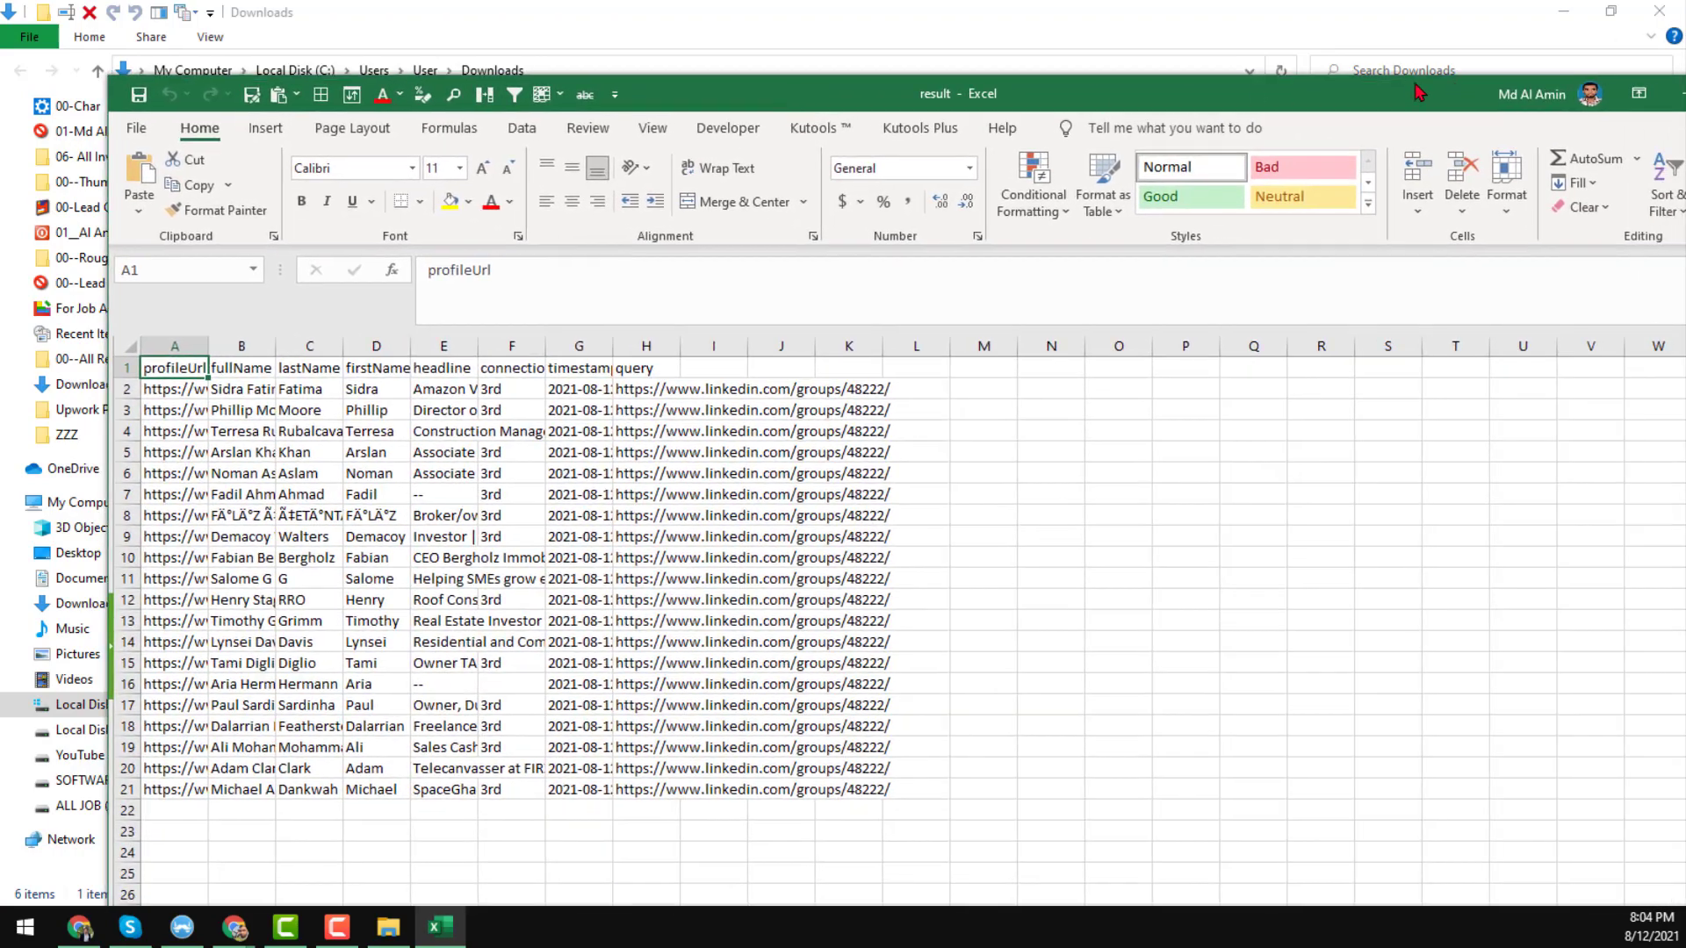
{"action": "key", "text": "super+Up"}
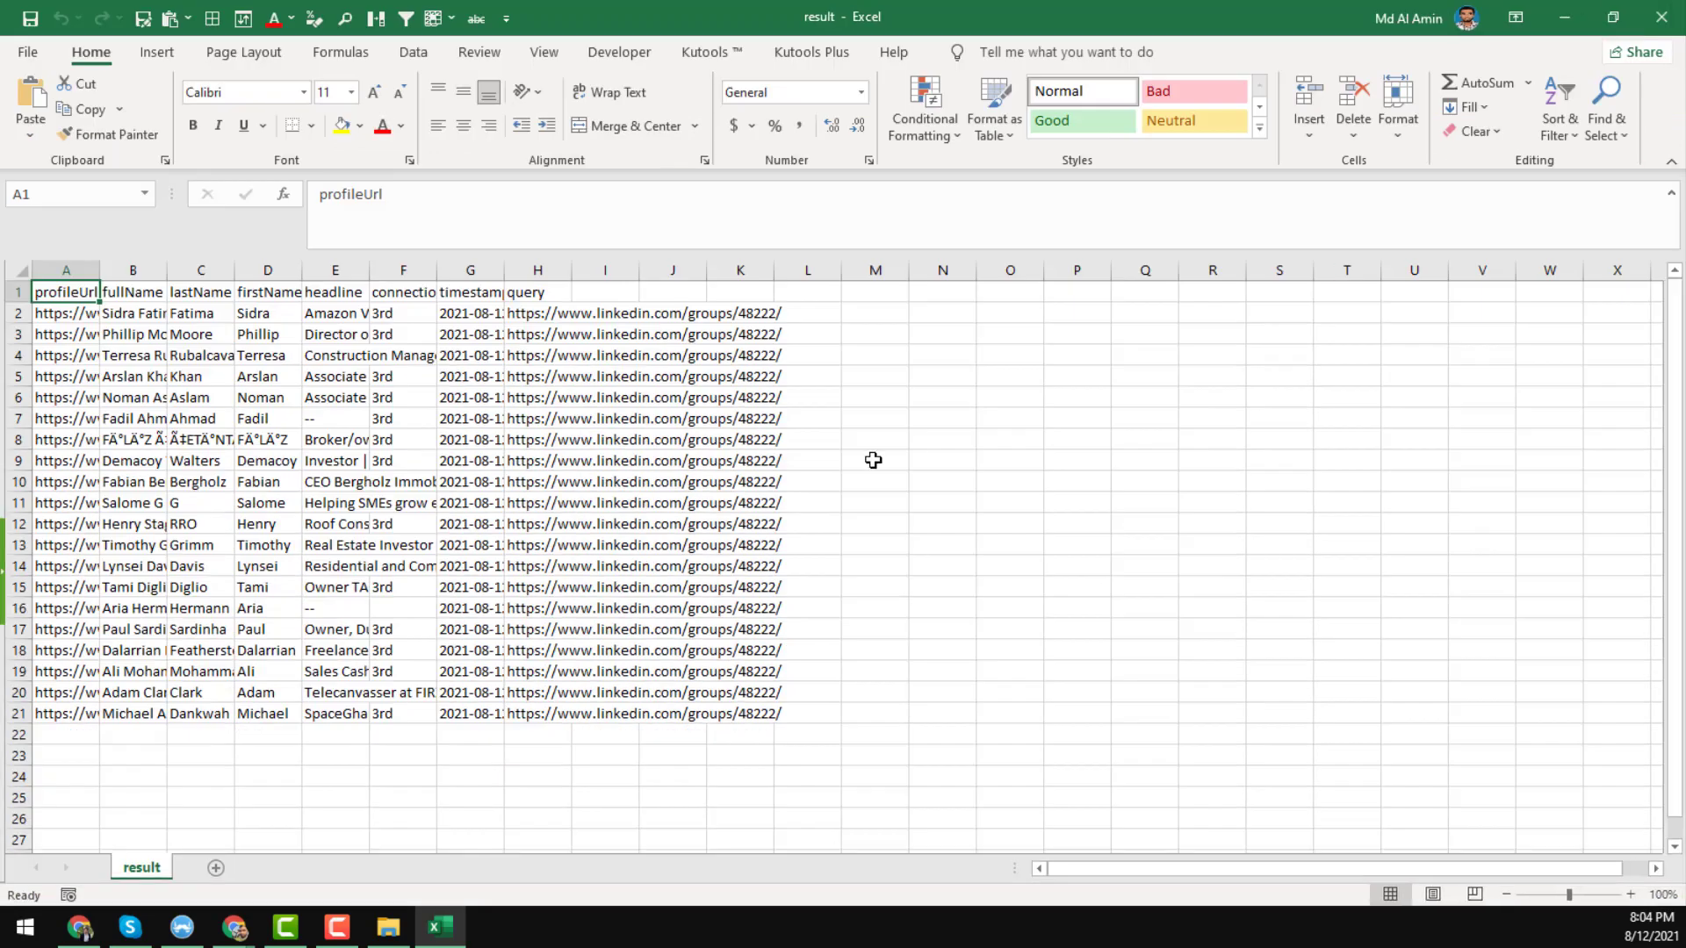
{"action": "left_click", "coordinate": [873, 461]}
{"action": "left_click", "coordinate": [22, 276]}
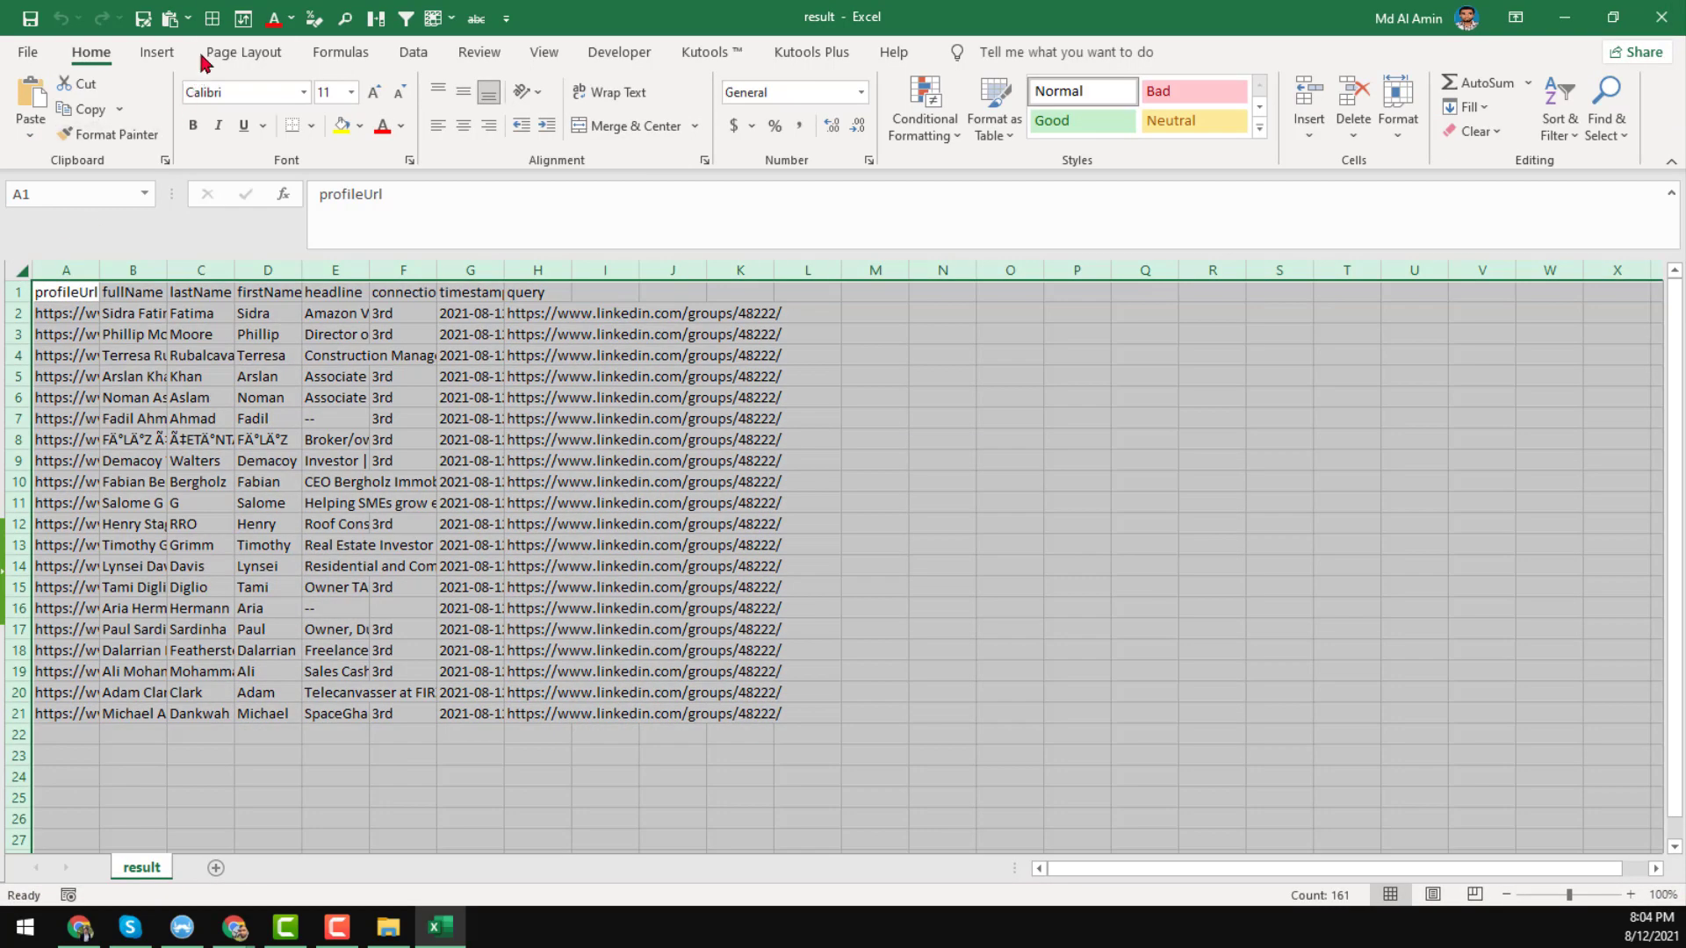
{"action": "left_click", "coordinate": [212, 18]}
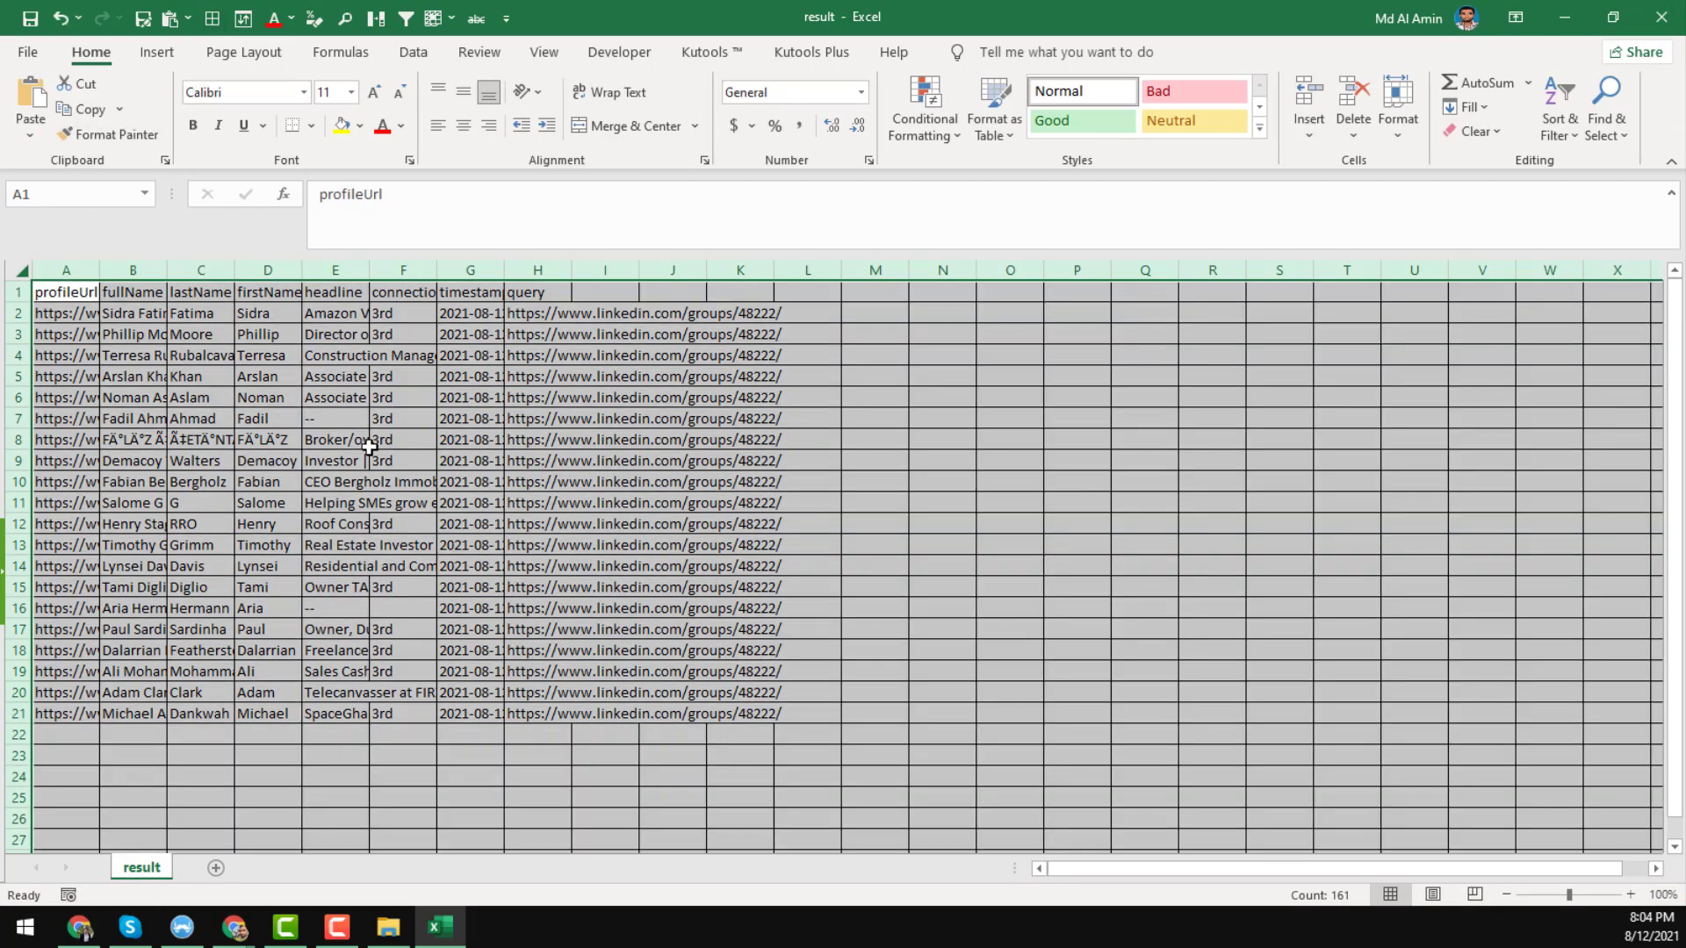
{"action": "left_click_drag", "start_coordinate": [97, 268], "coordinate": [154, 271]}
Widen columns E and A further for headlines and profile URLs, then minimize Excel.
{"action": "left_click", "coordinate": [203, 312]}
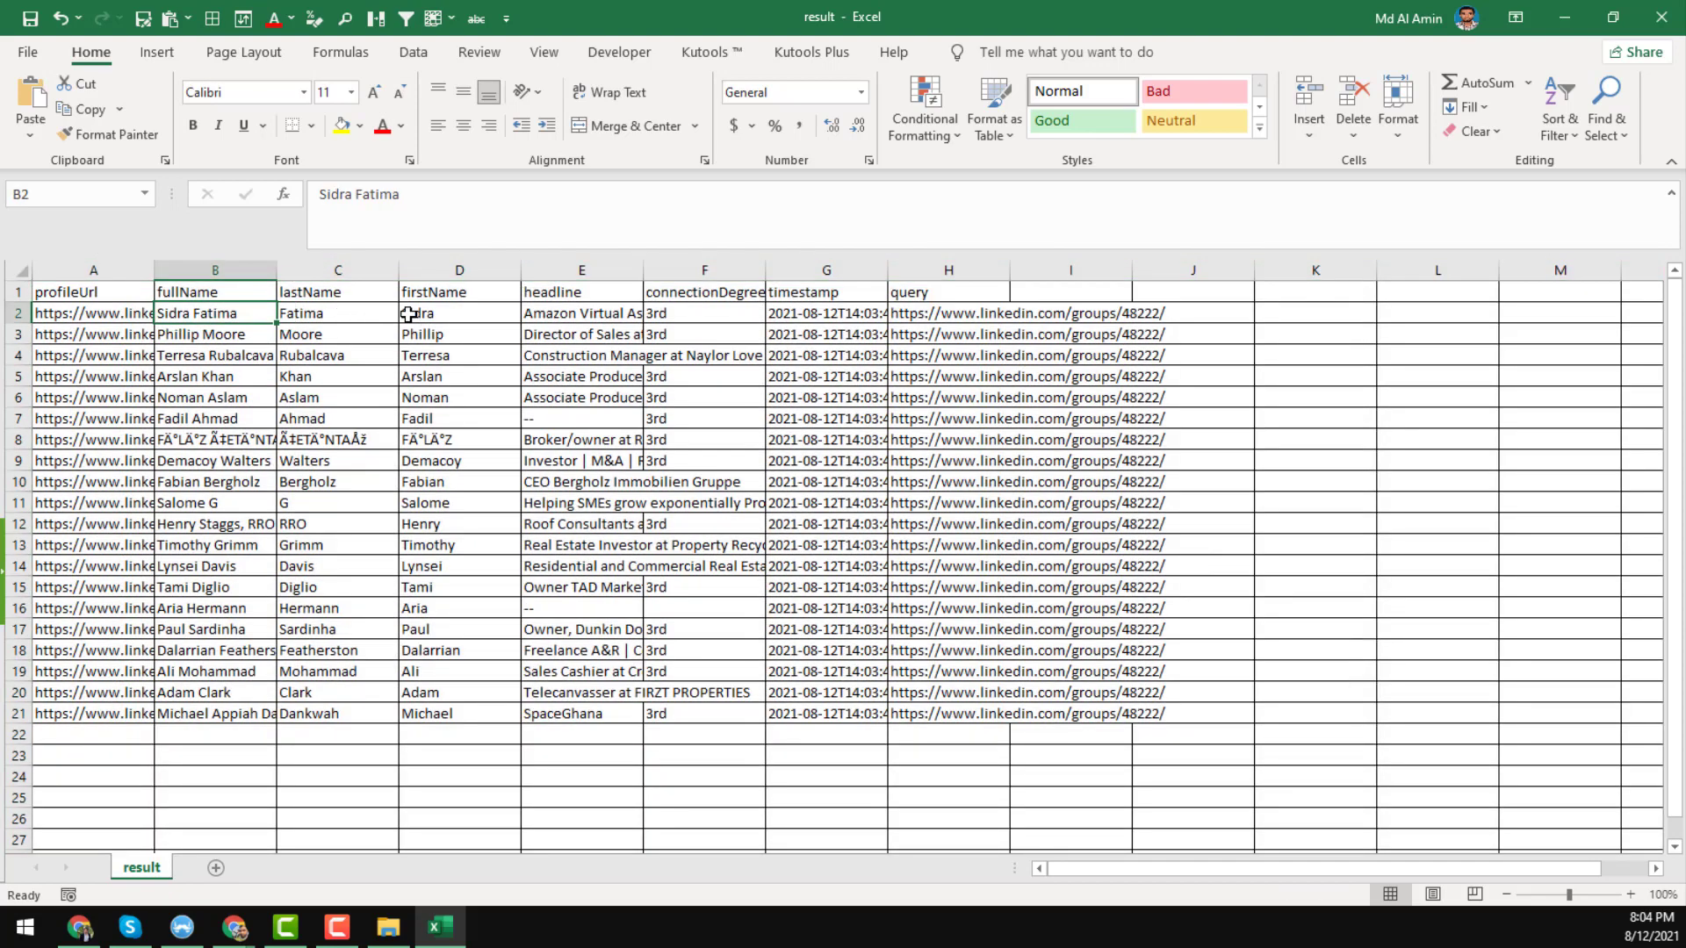
{"action": "left_click", "coordinate": [569, 311]}
{"action": "left_click", "coordinate": [689, 312]}
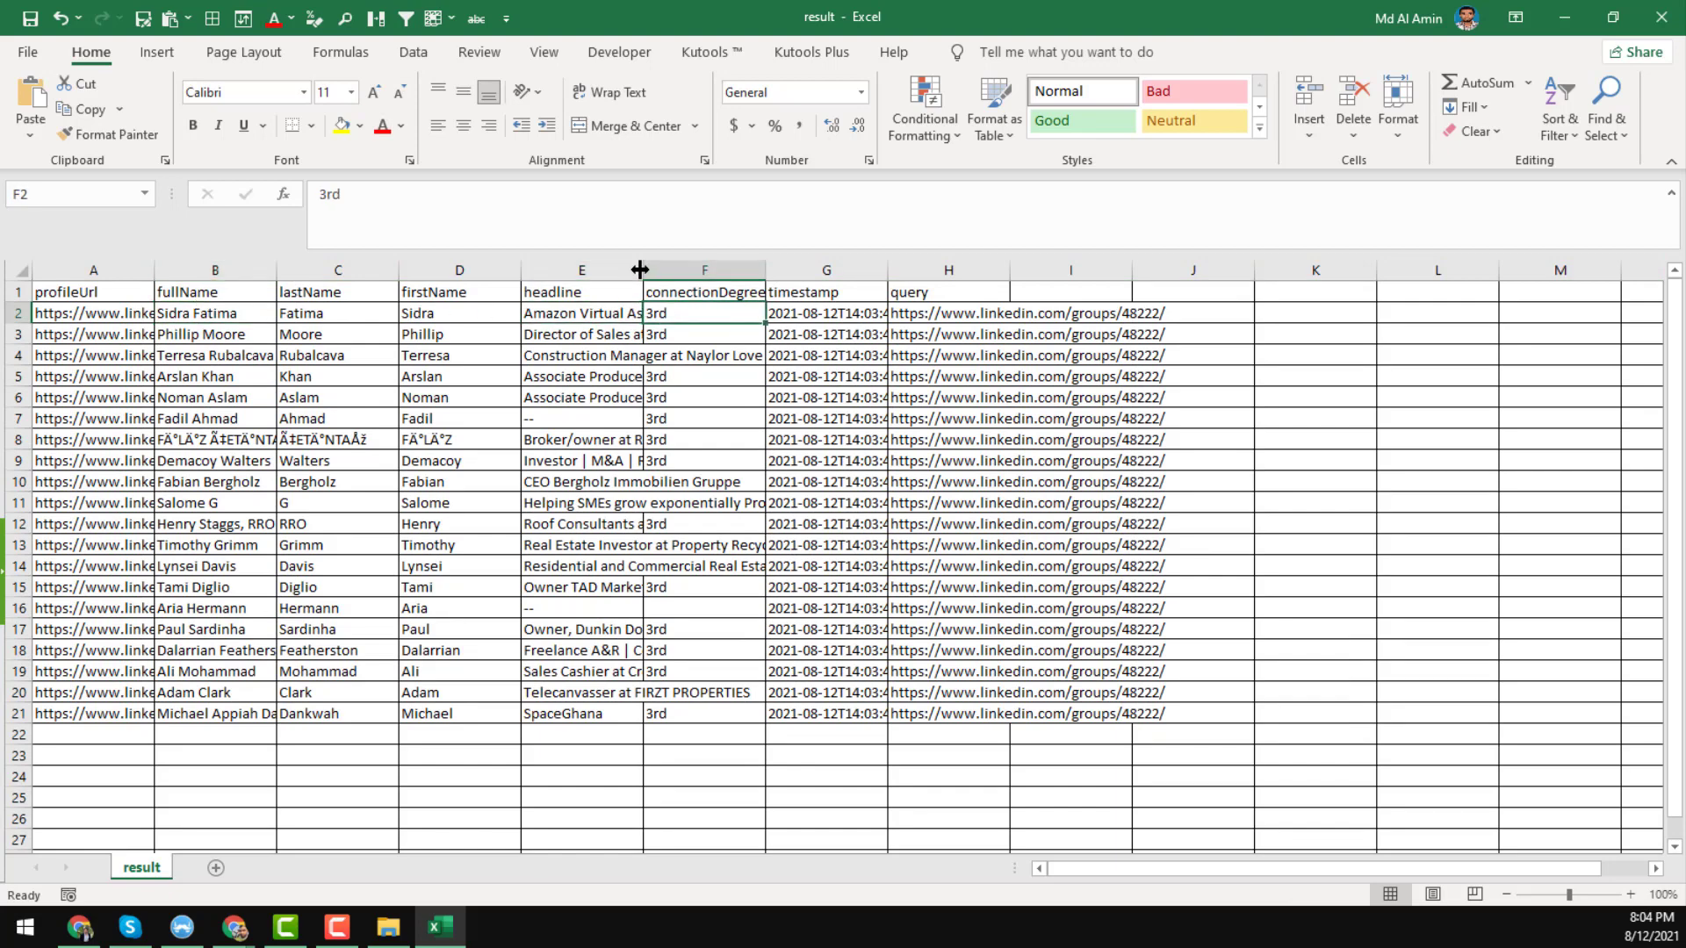
{"action": "left_click_drag", "start_coordinate": [639, 269], "coordinate": [713, 270]}
{"action": "left_click", "coordinate": [881, 311]}
{"action": "left_click", "coordinate": [1011, 312]}
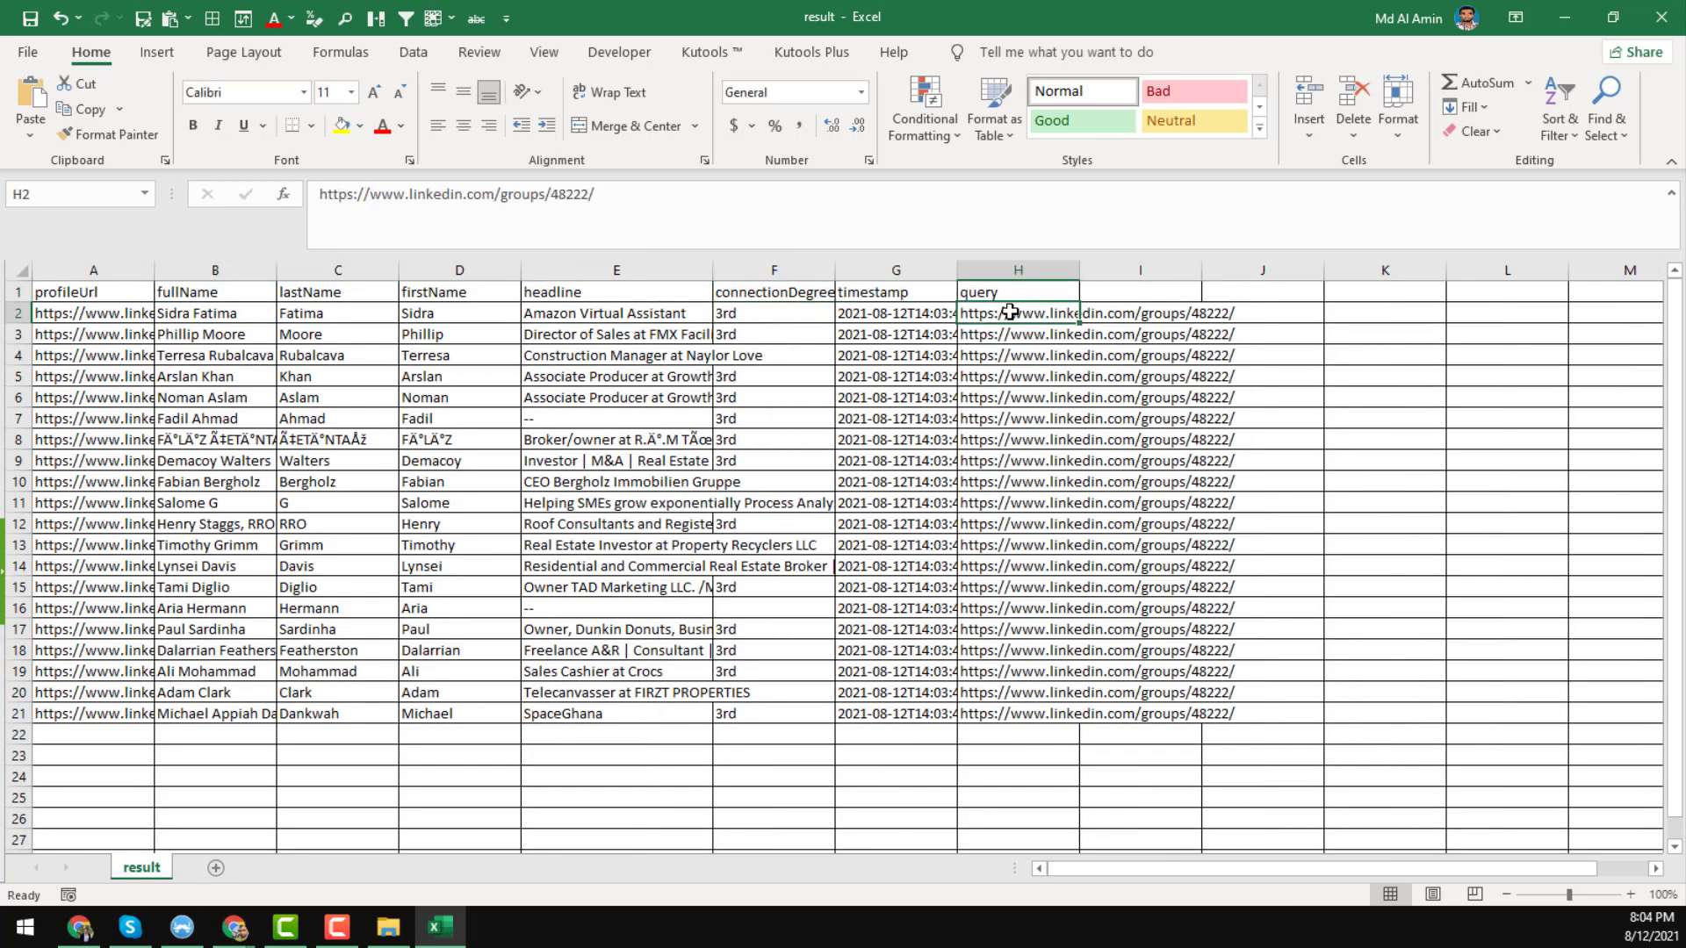
{"action": "left_click", "coordinate": [225, 318]}
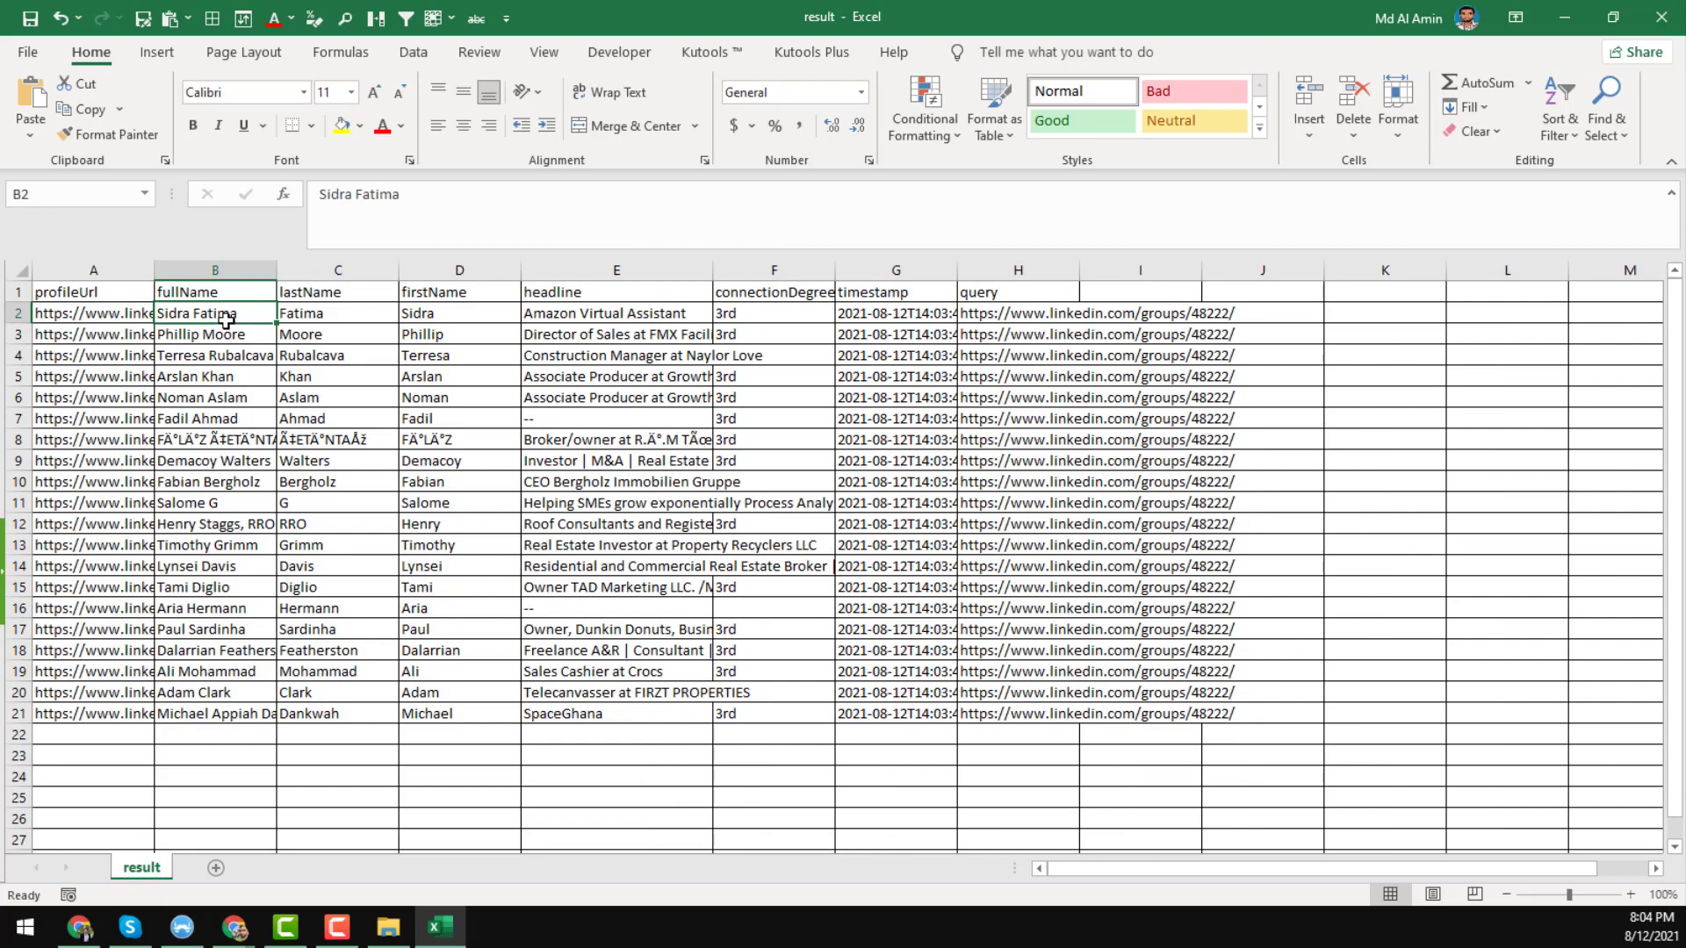
{"action": "left_click", "coordinate": [91, 312]}
{"action": "left_click_drag", "start_coordinate": [154, 273], "coordinate": [230, 290]}
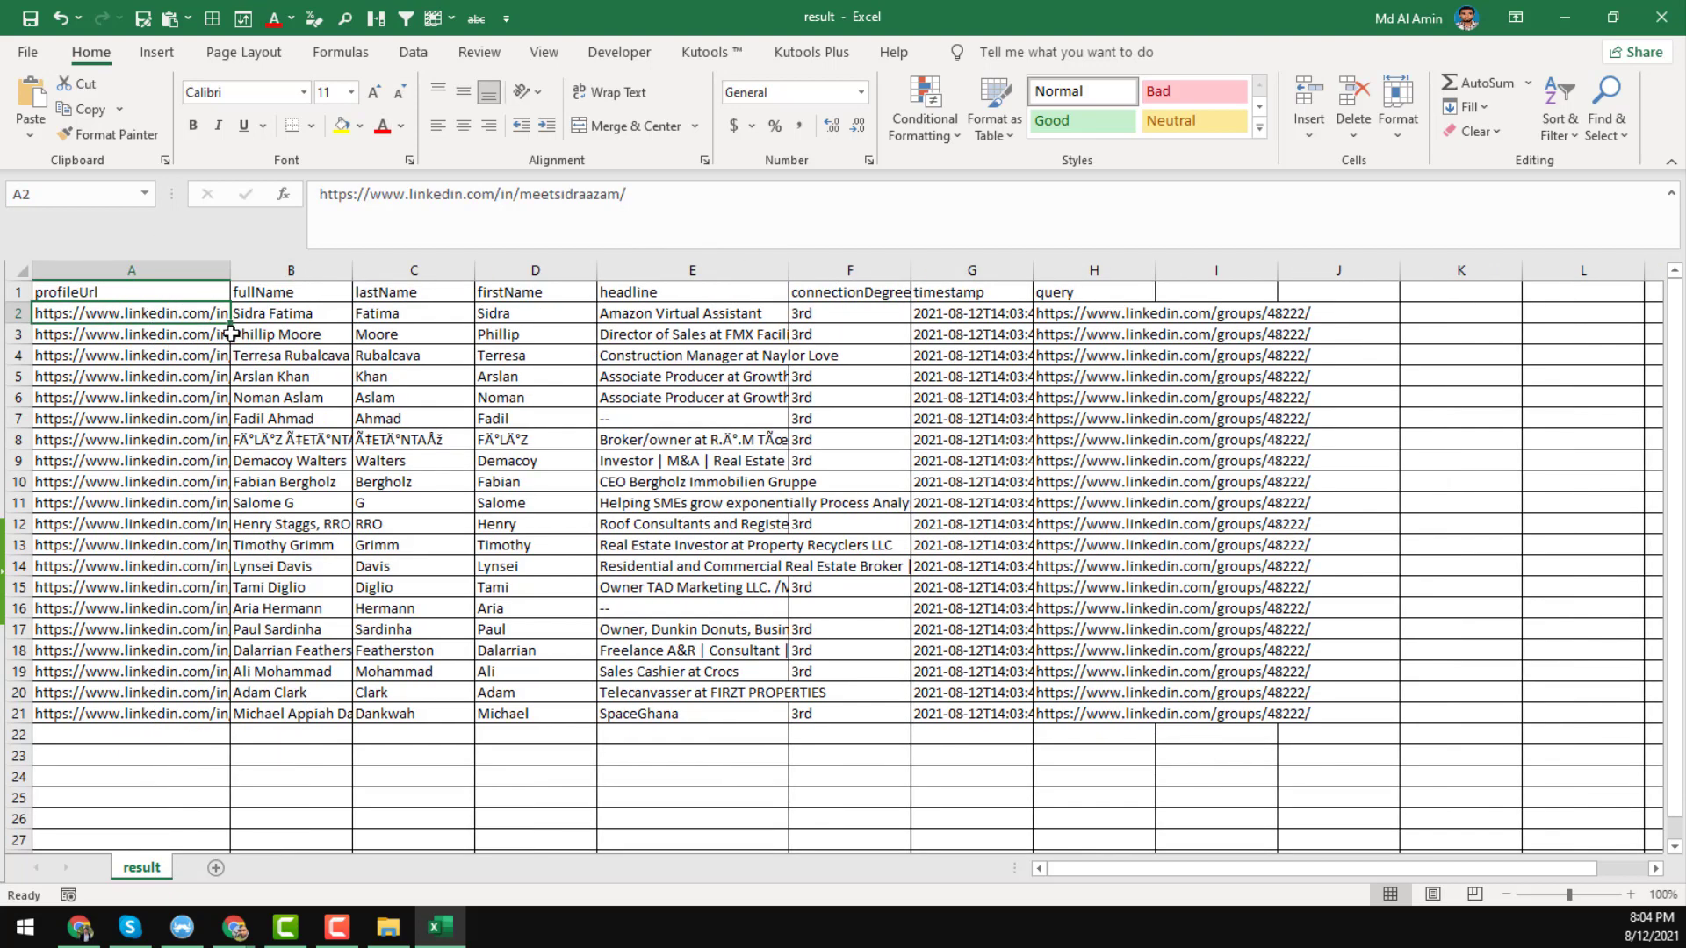
{"action": "left_click", "coordinate": [1086, 311]}
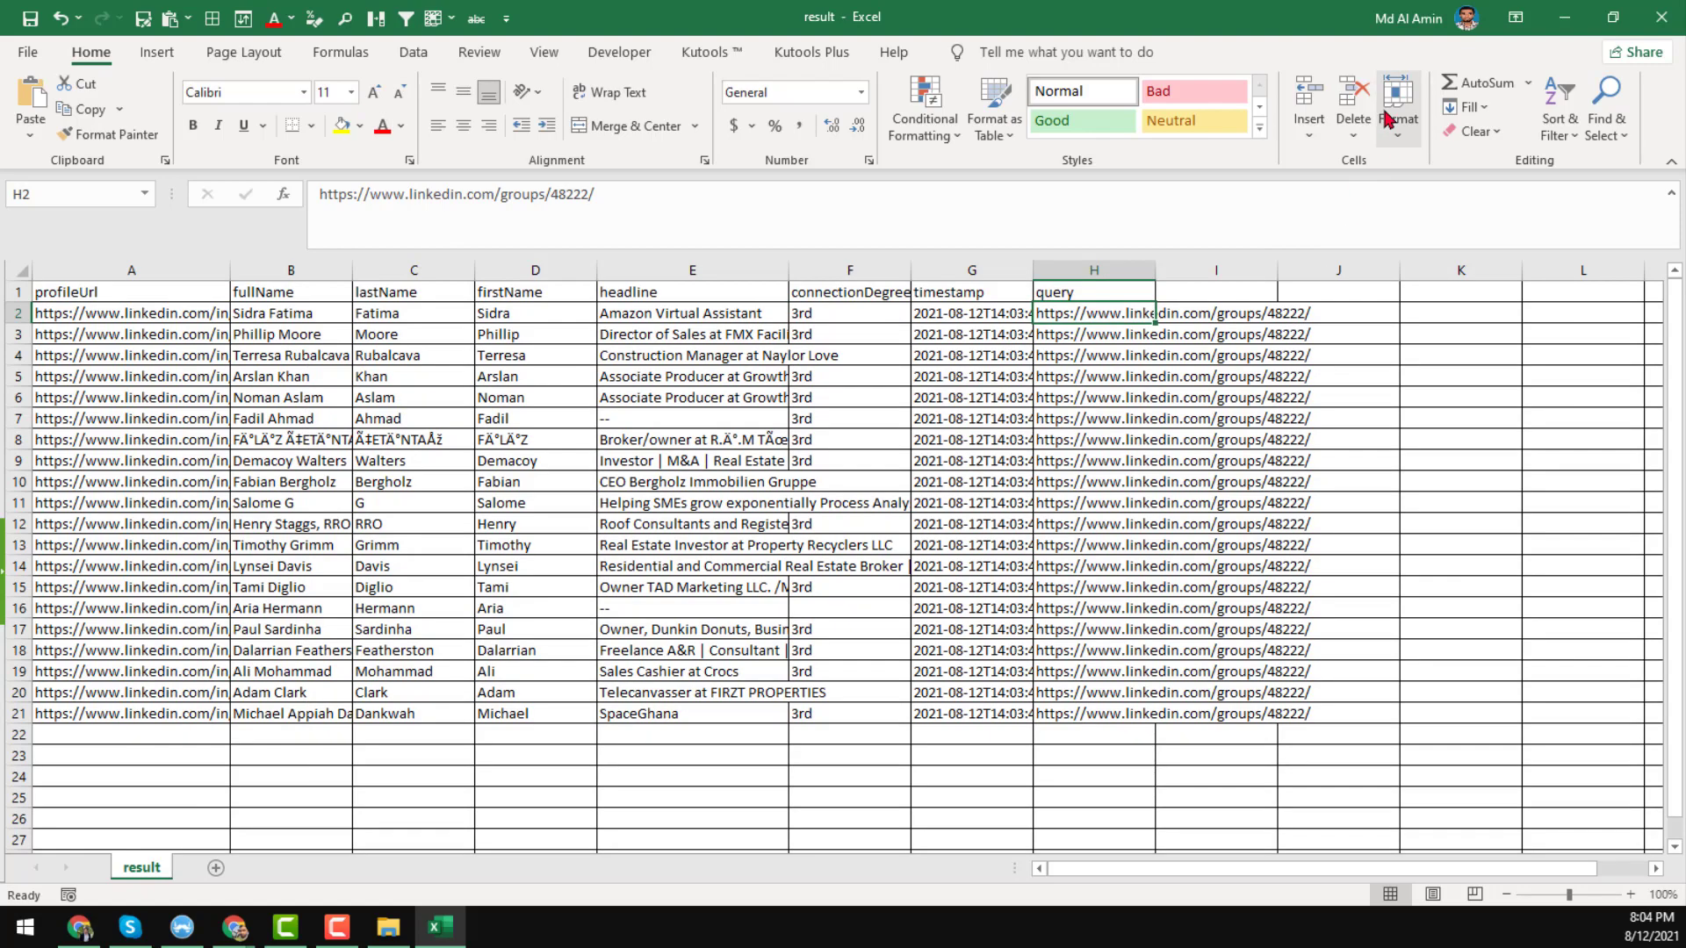
{"action": "left_click", "coordinate": [1565, 20]}
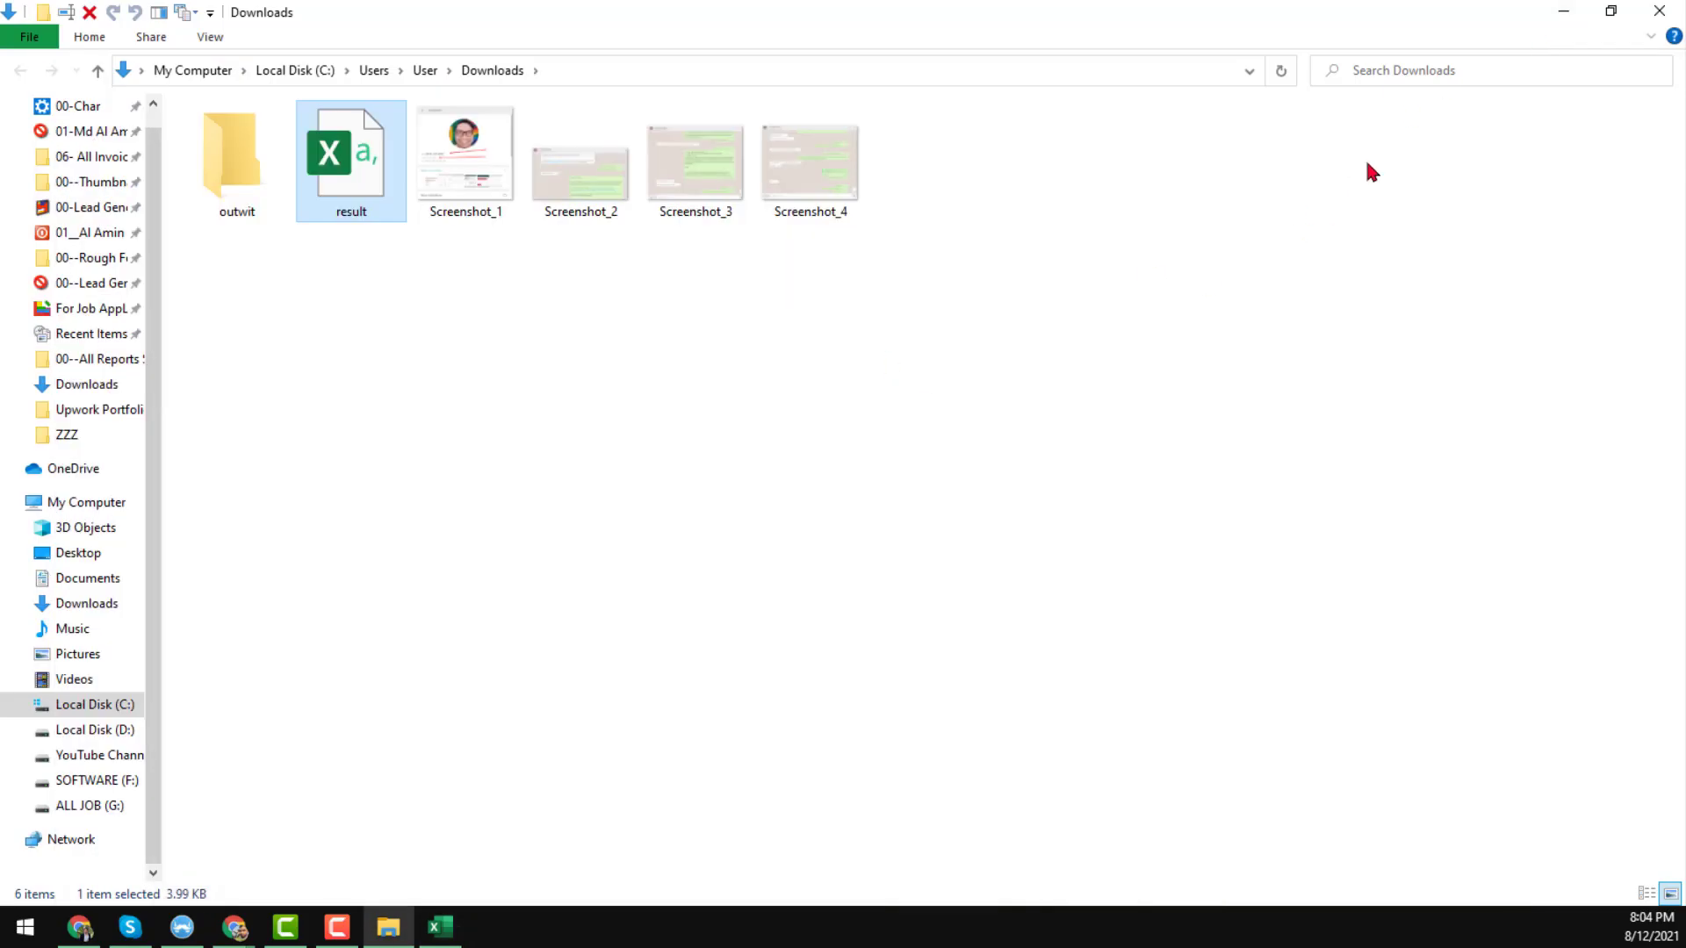
Return to the Real Estate Investor group page after a quick look at the Excel member list.
{"action": "left_click", "coordinate": [1563, 11]}
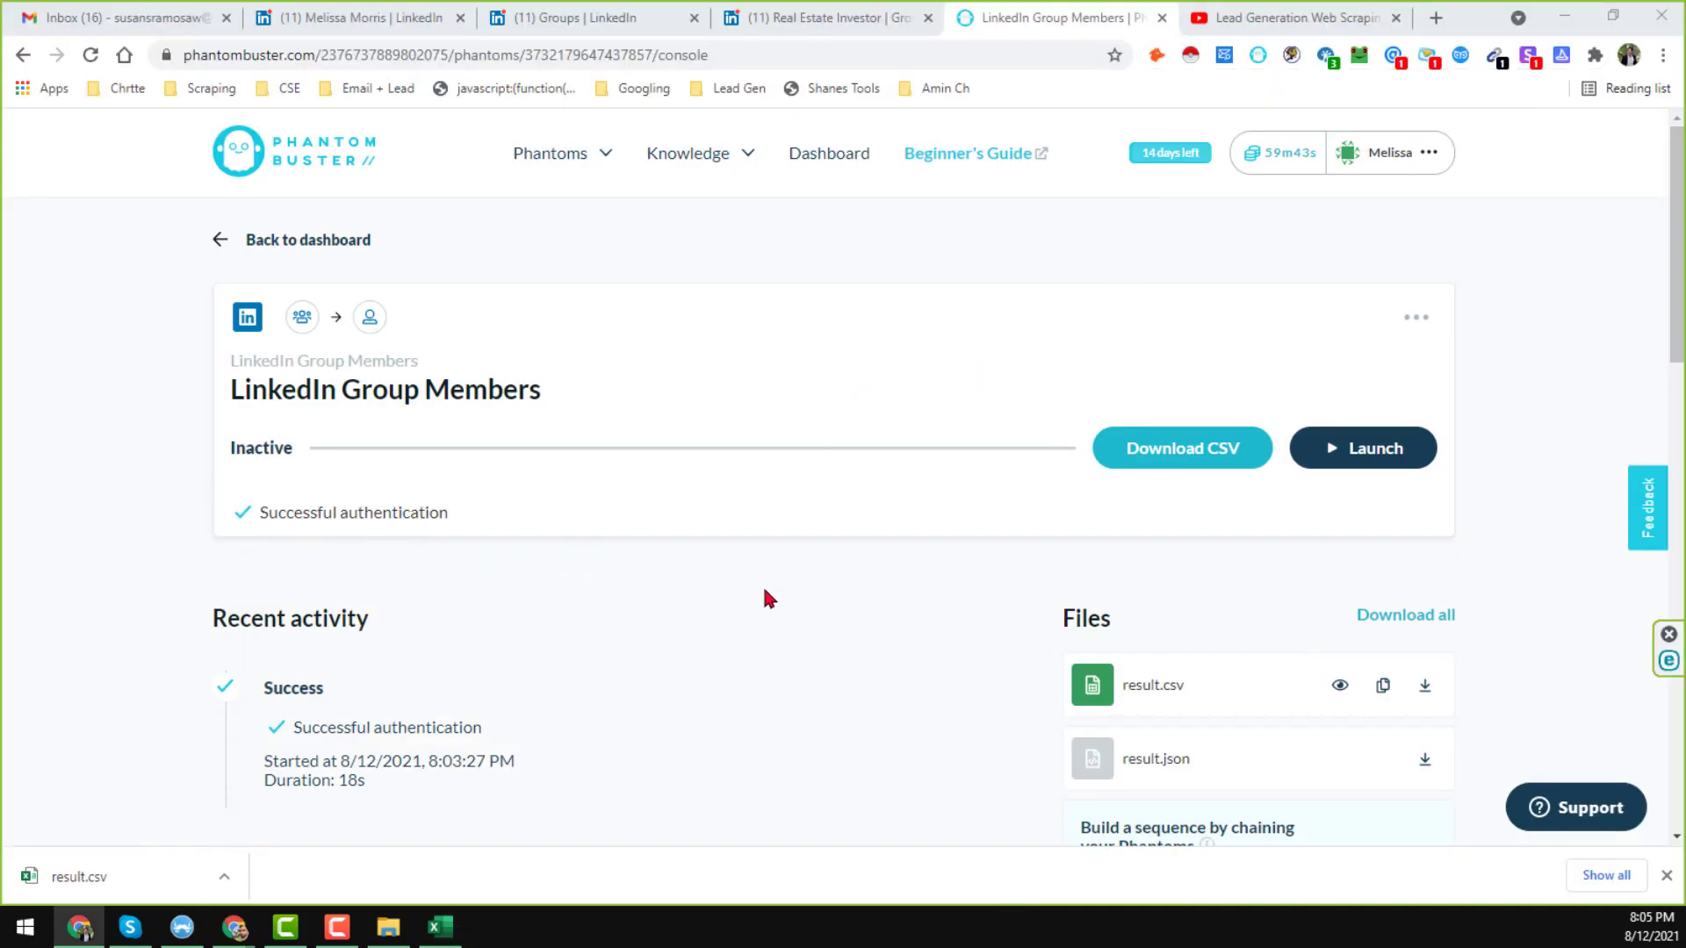
{"action": "left_click", "coordinate": [839, 17]}
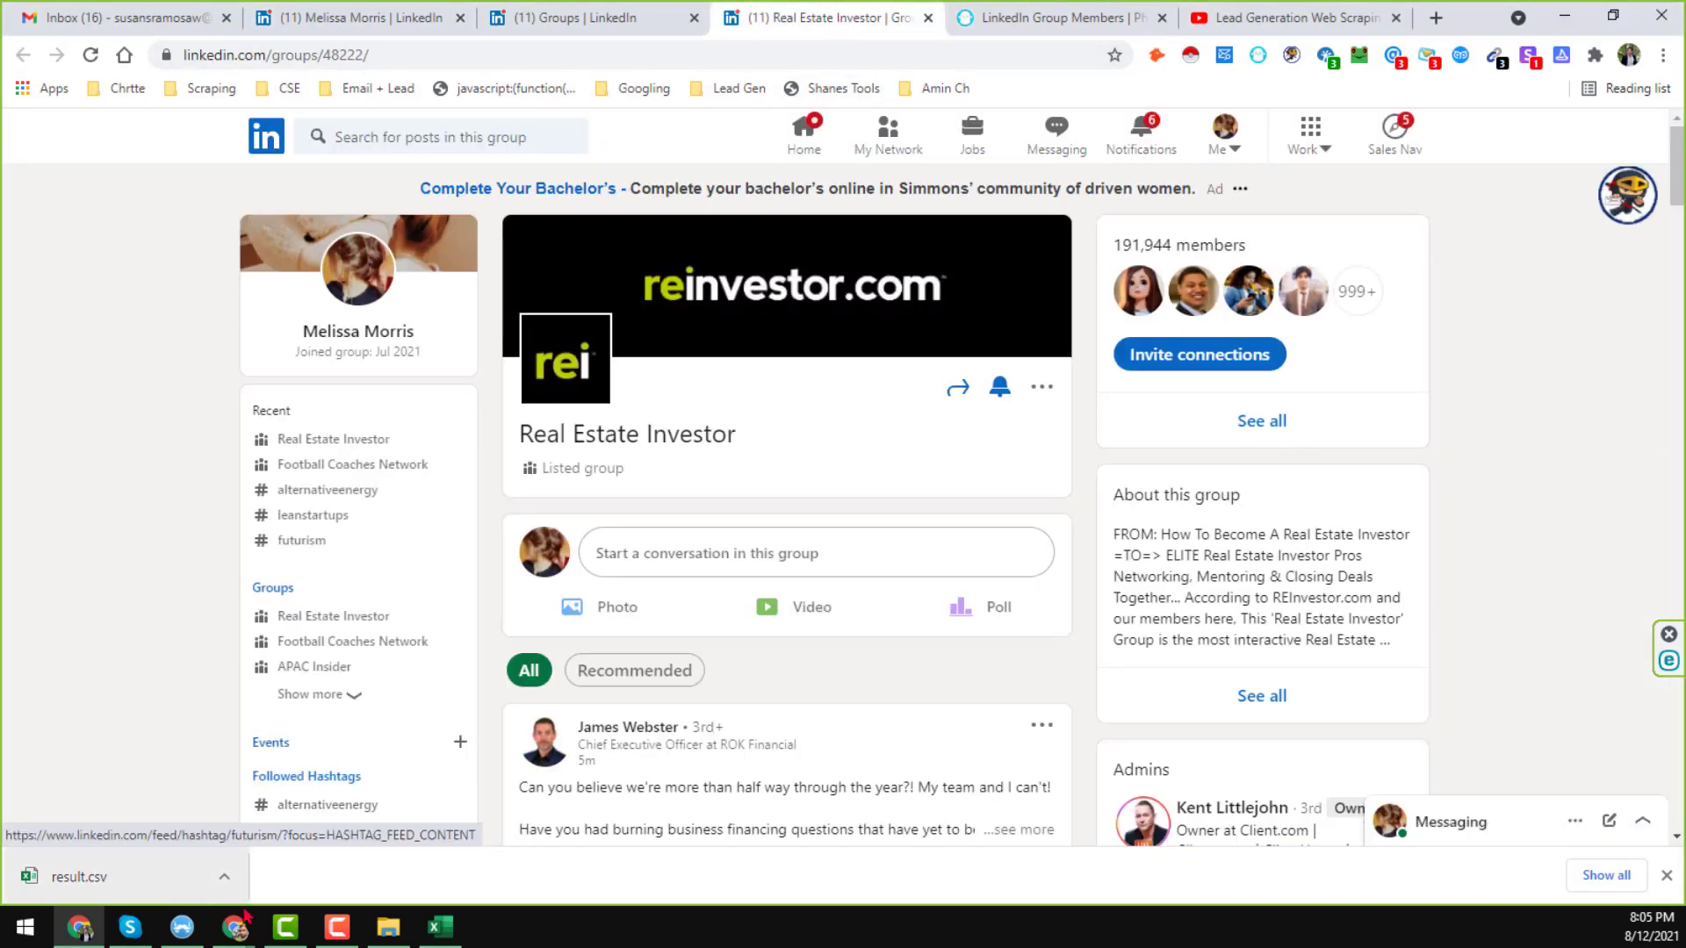
{"action": "left_click", "coordinate": [440, 927]}
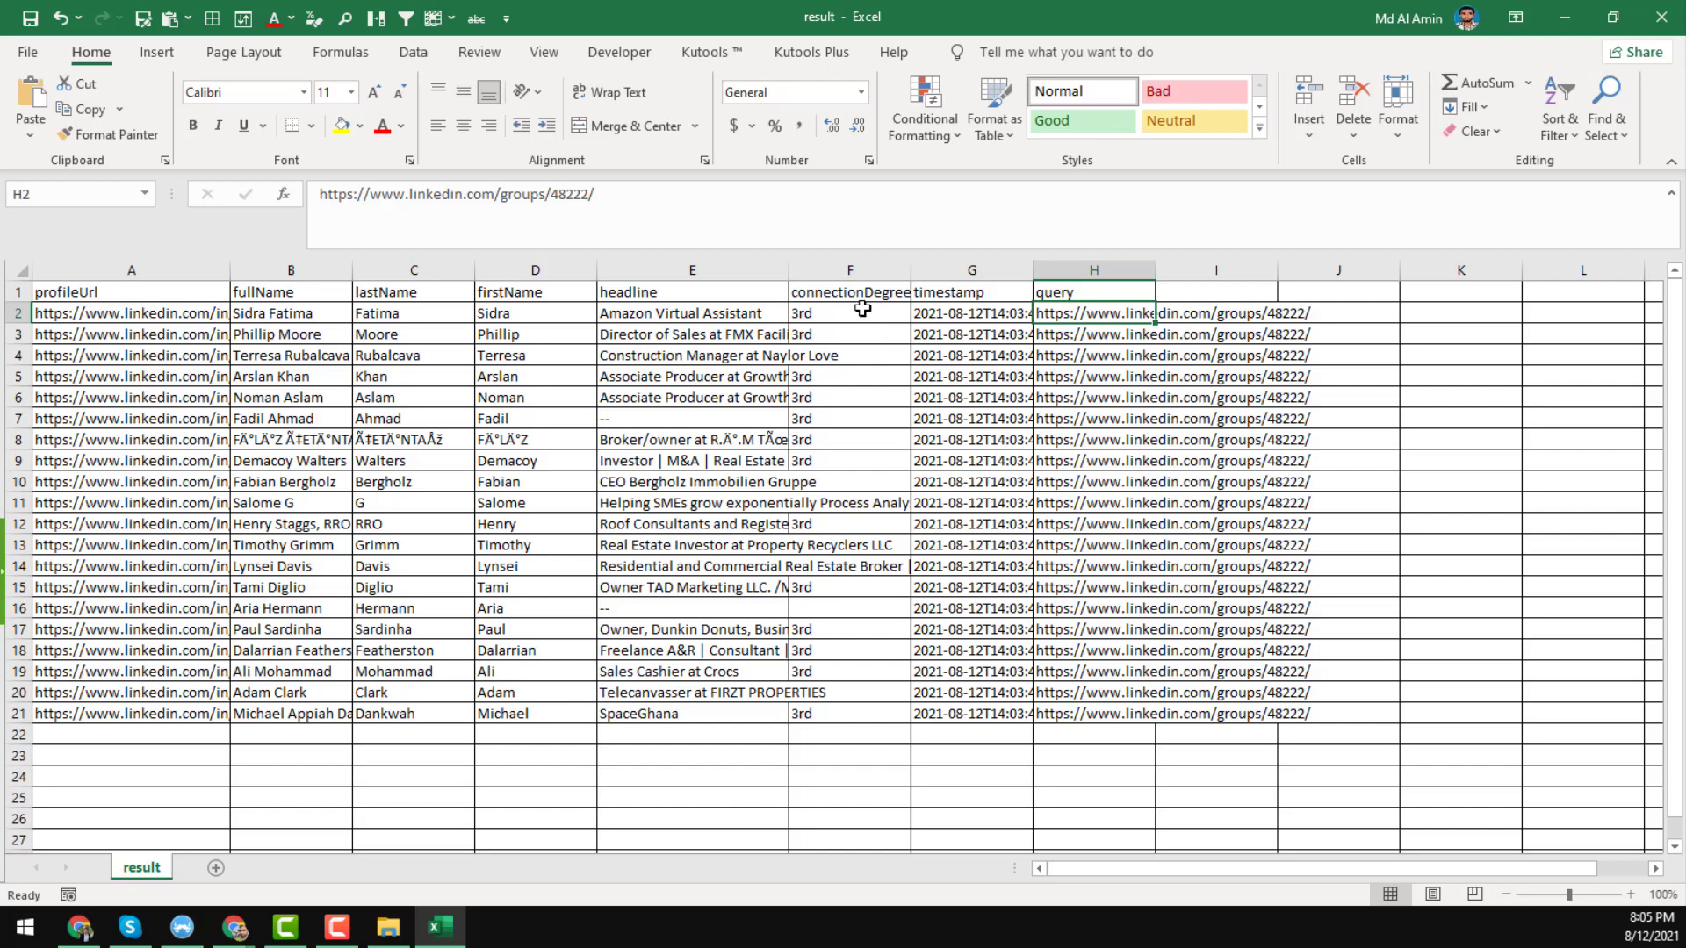
{"action": "left_click", "coordinate": [865, 327]}
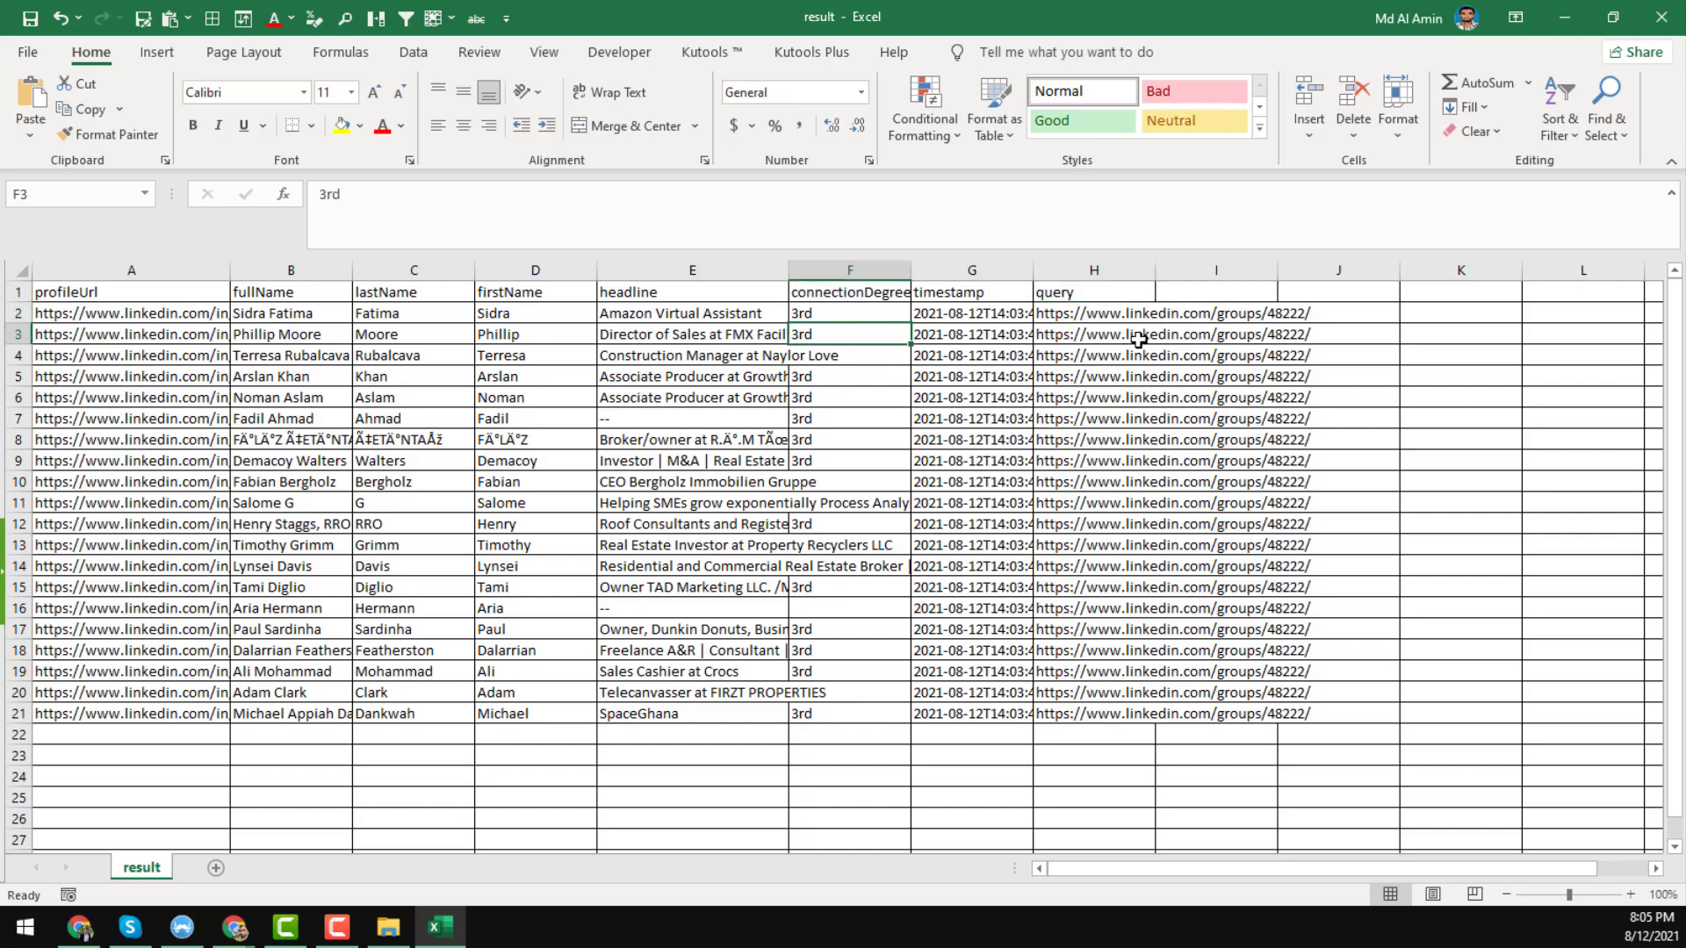
{"action": "left_click", "coordinate": [1564, 17]}
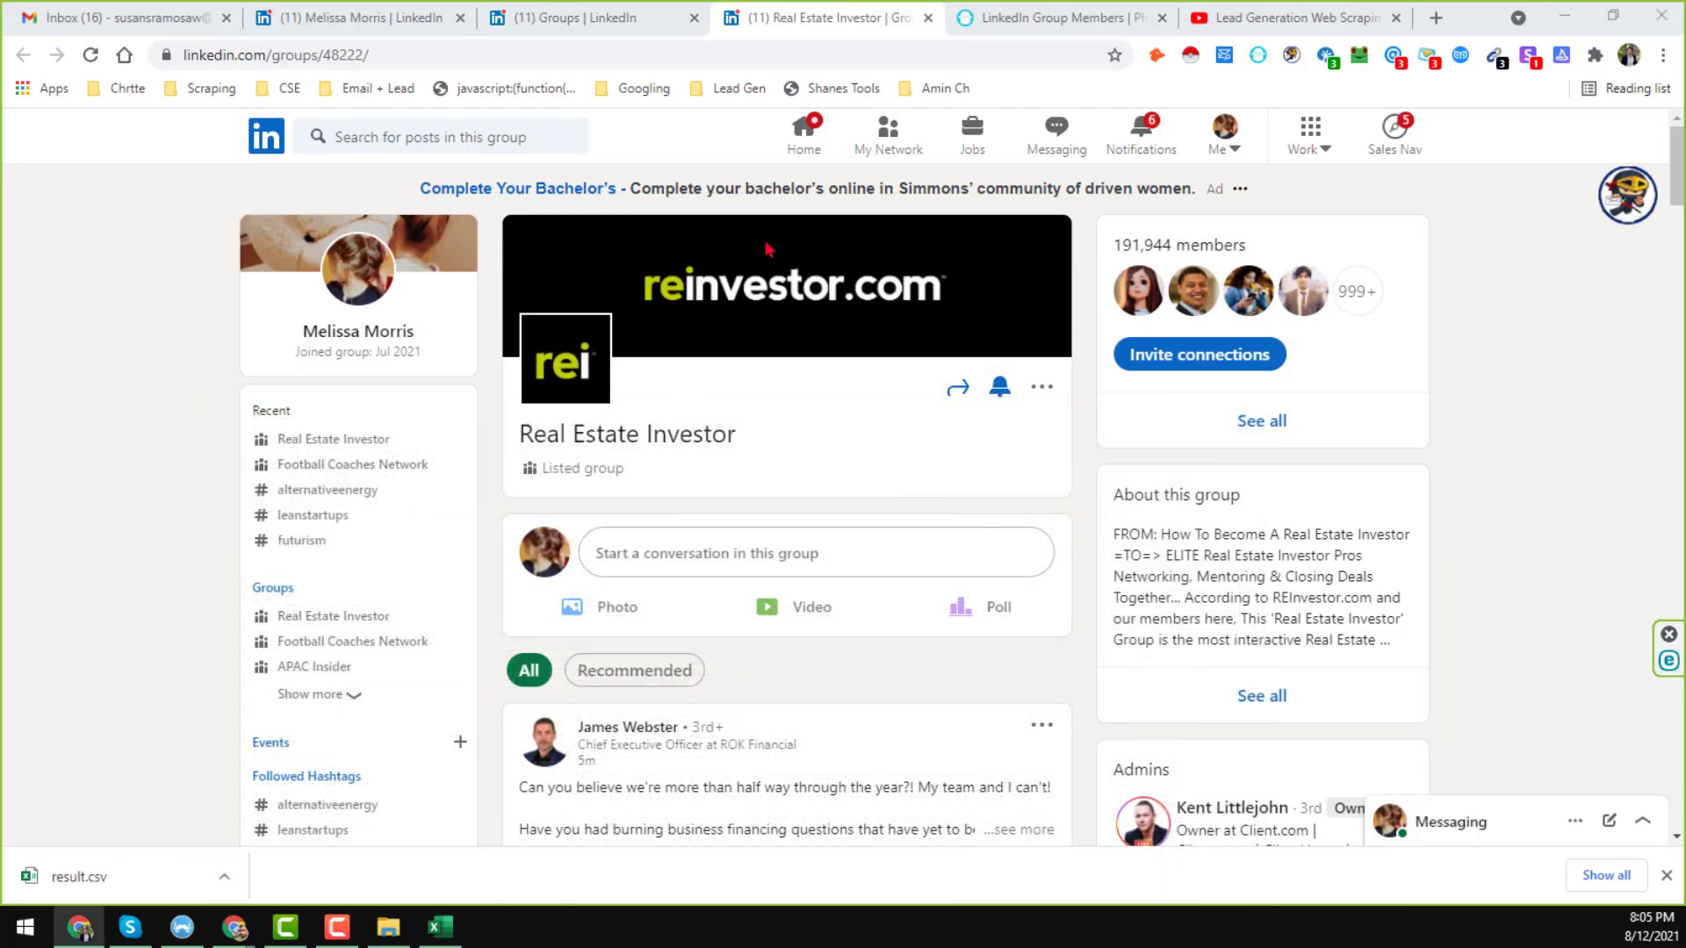
{"action": "left_click", "coordinate": [836, 27]}
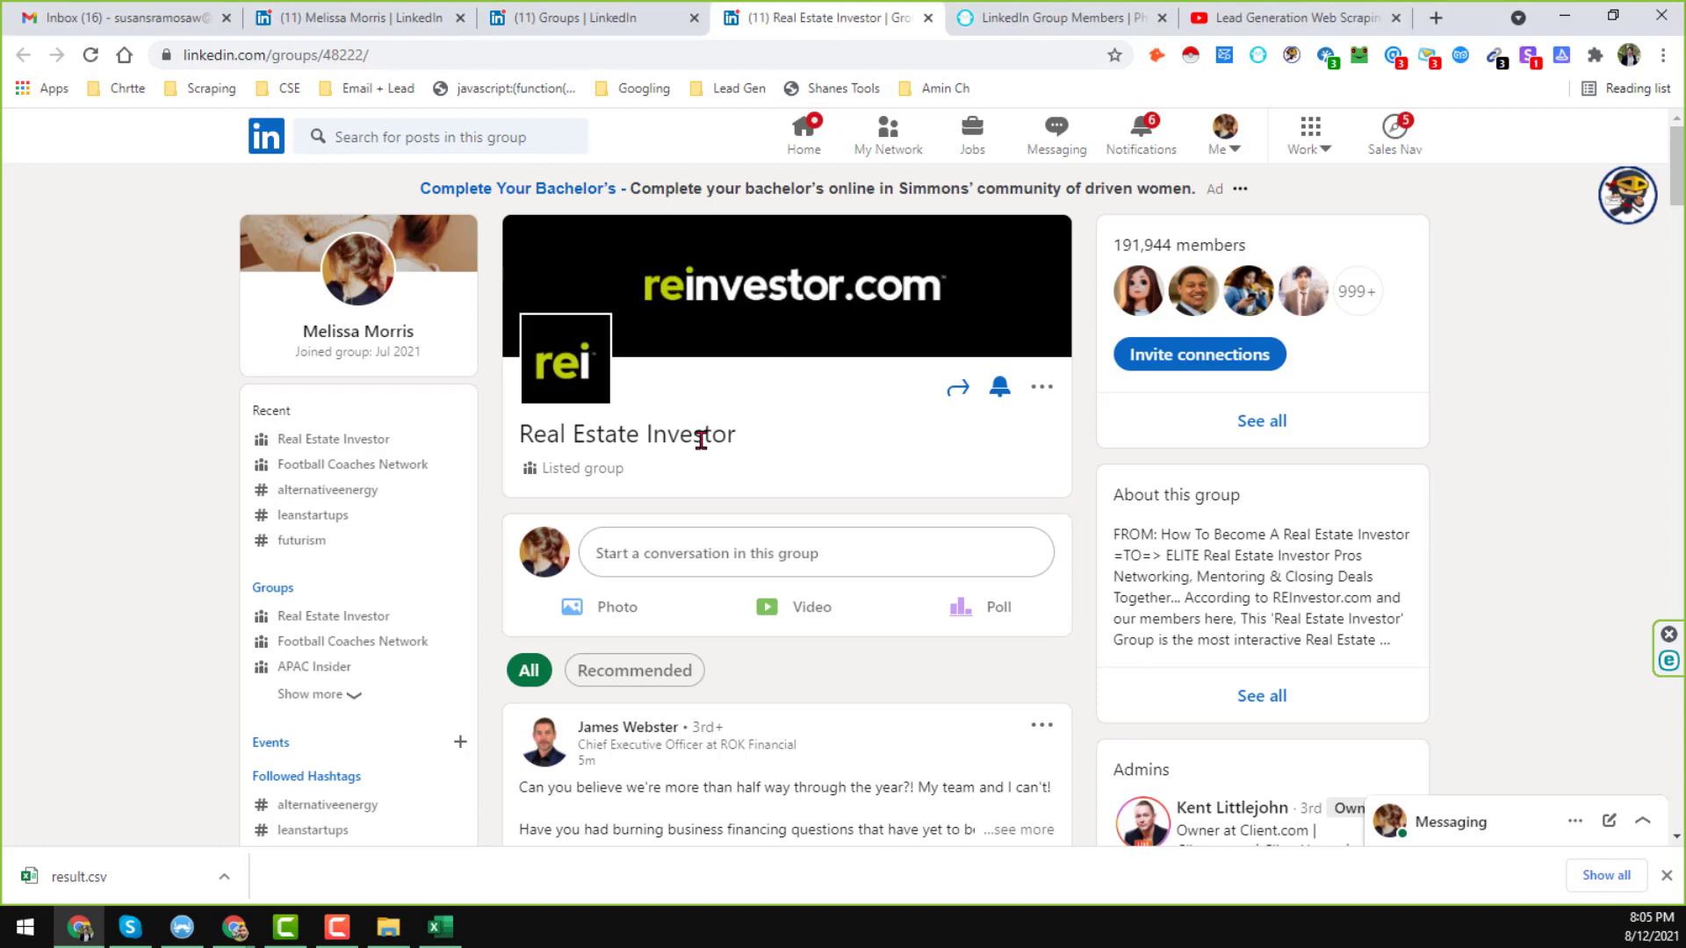